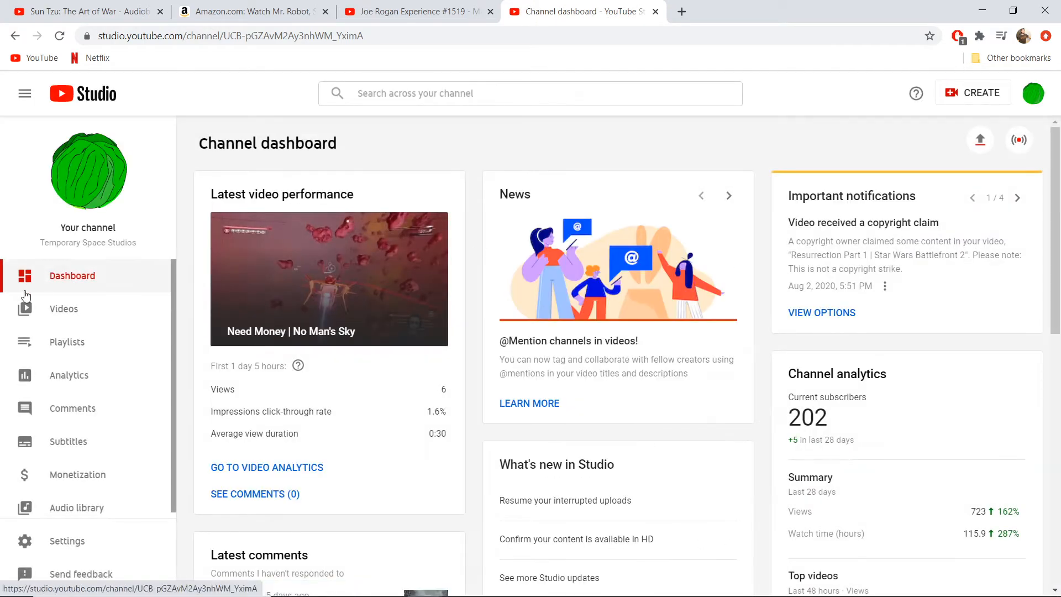
# Step: Open the channel's video list and look through its live streams, including the live replays
pyautogui.click(67, 316)
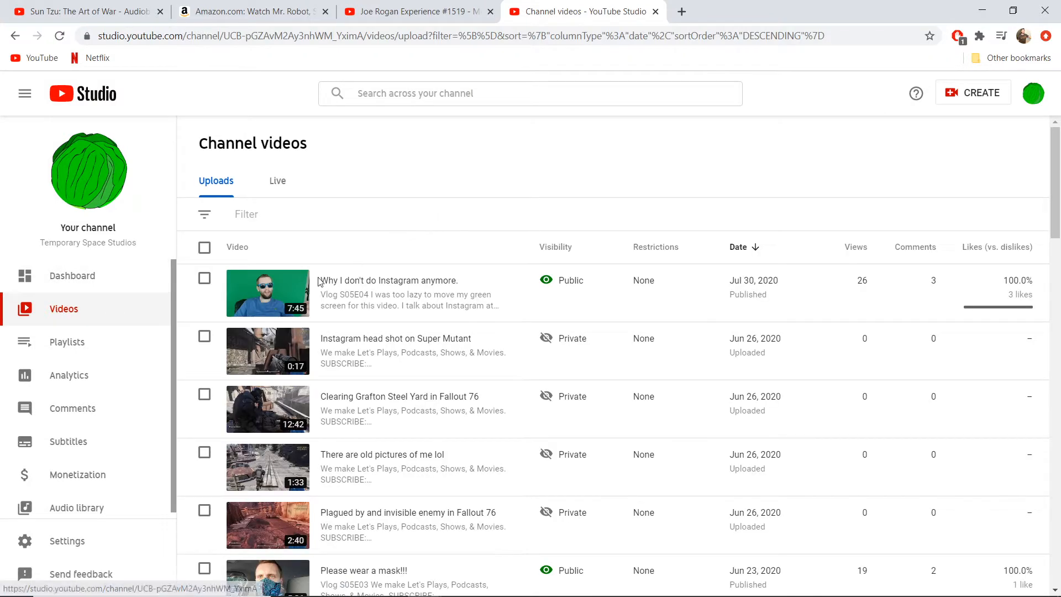
pyautogui.moveTo(292, 279)
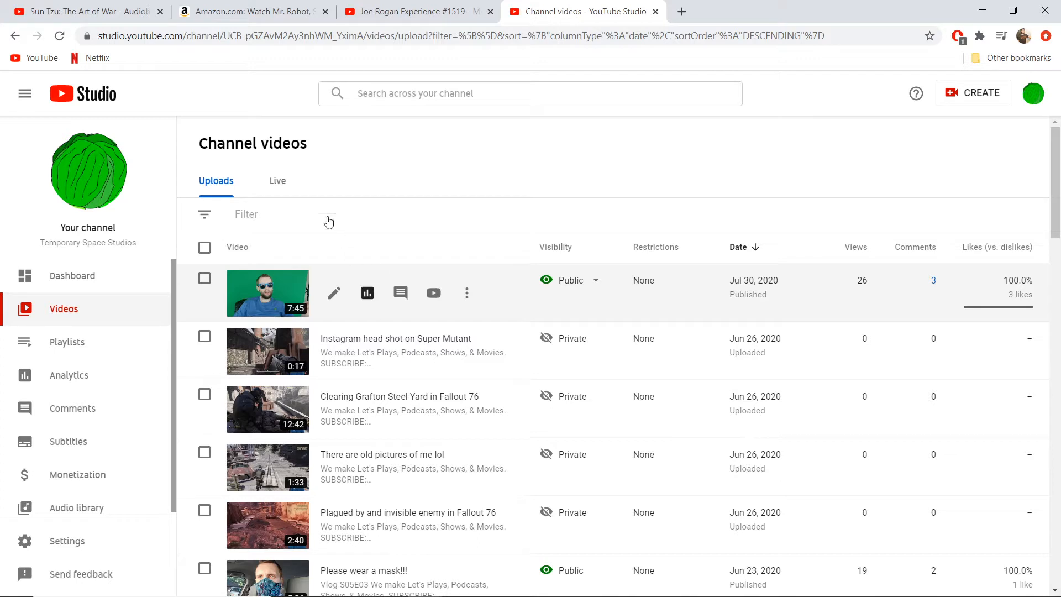
pyautogui.click(278, 186)
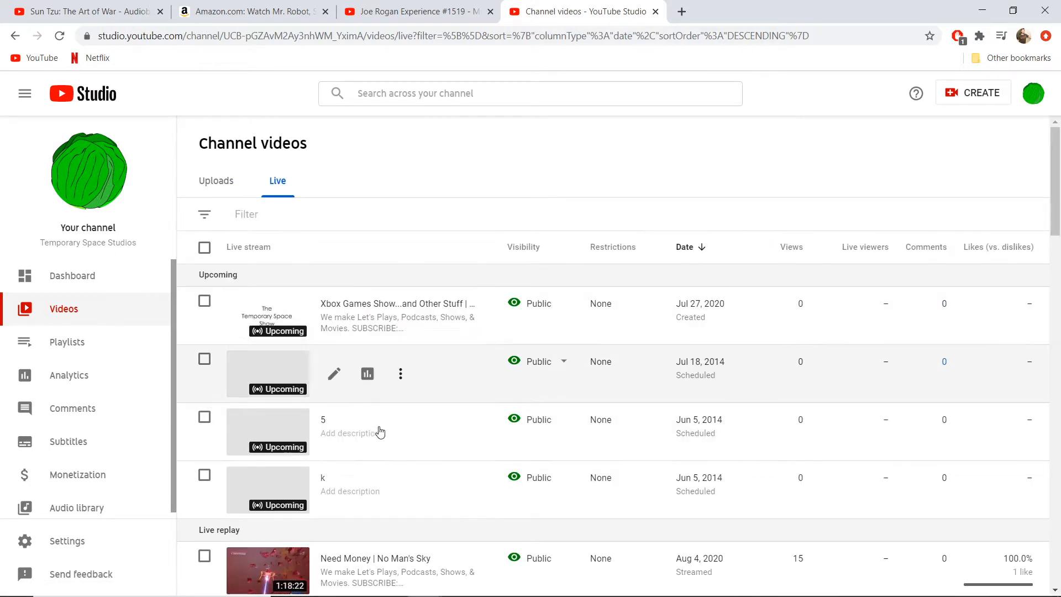
pyautogui.scroll(-5, 381, 359)
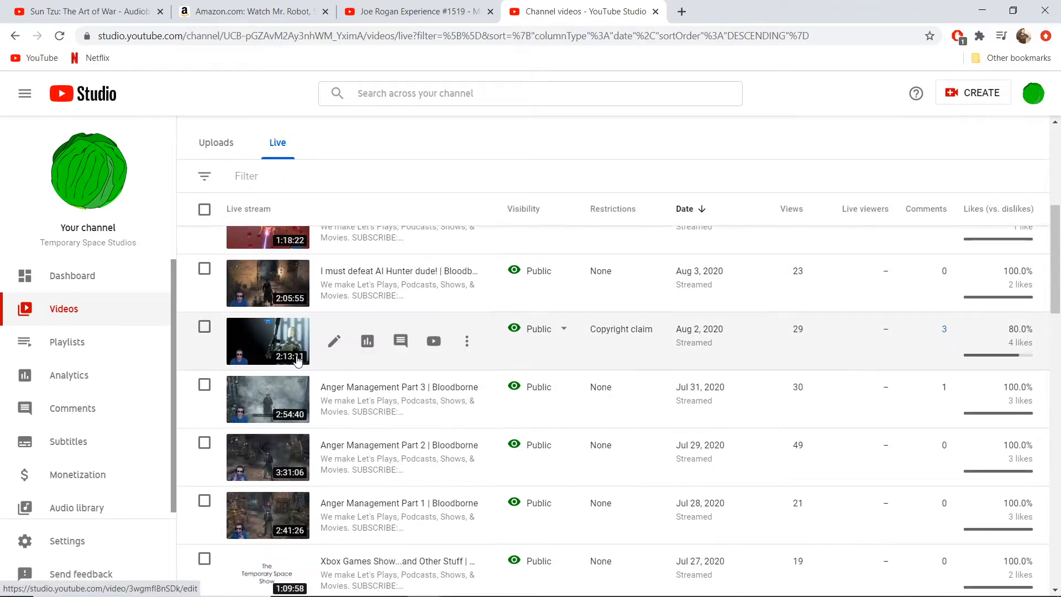
pyautogui.scroll(3, 376, 360)
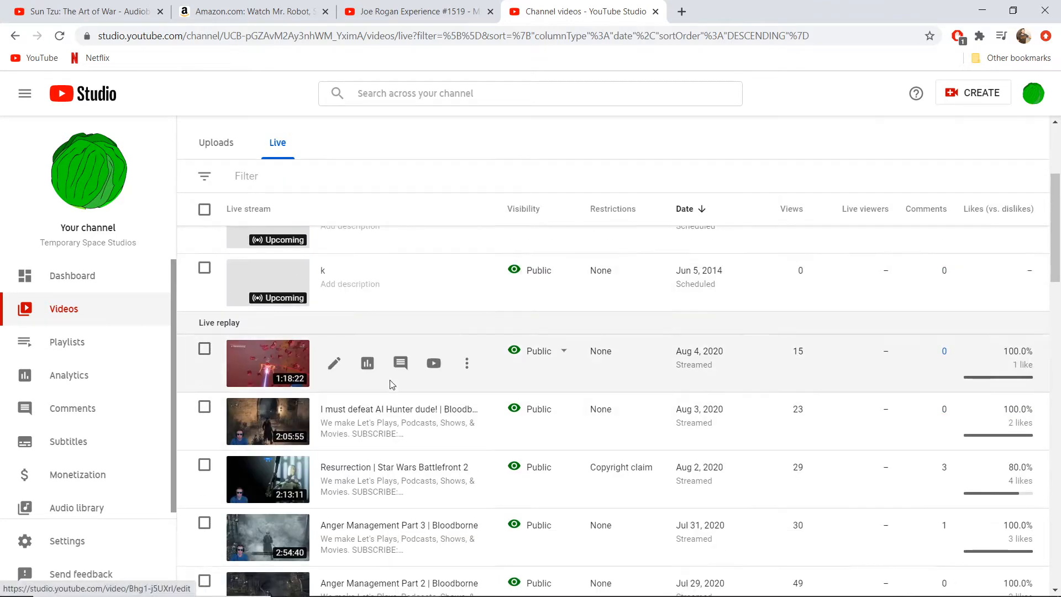
pyautogui.scroll(-3, 381, 387)
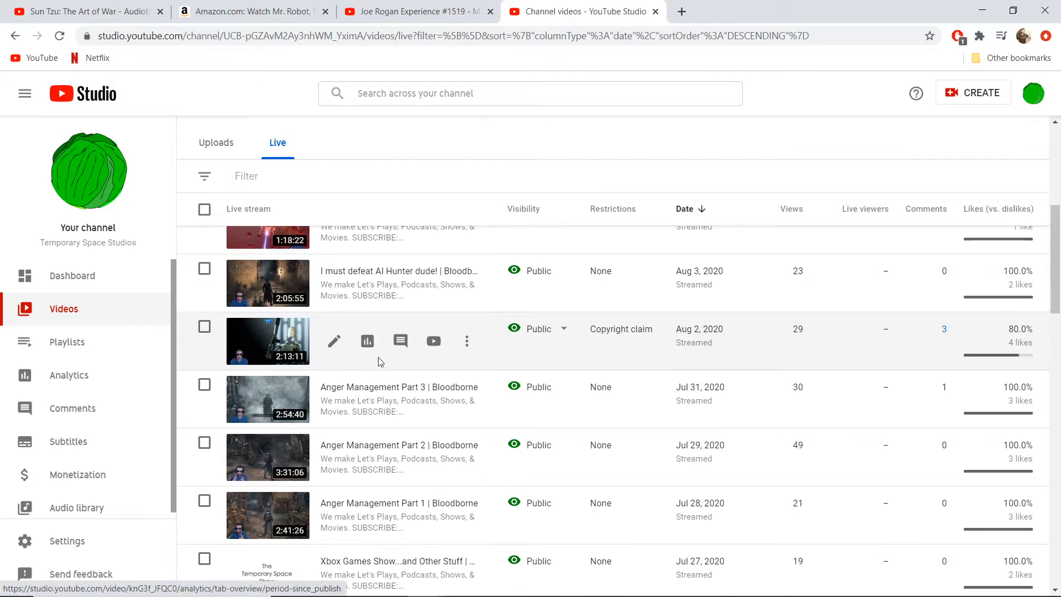
pyautogui.scroll(3, 381, 359)
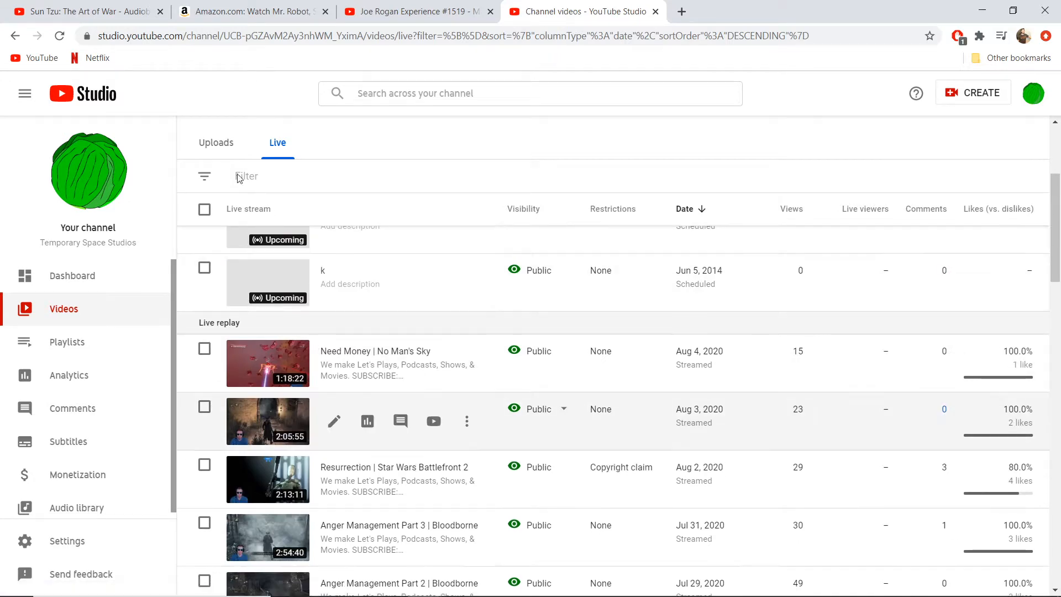
# Step: Switch back to the channel's uploaded videos and look at the details option of the newest upload
pyautogui.click(217, 143)
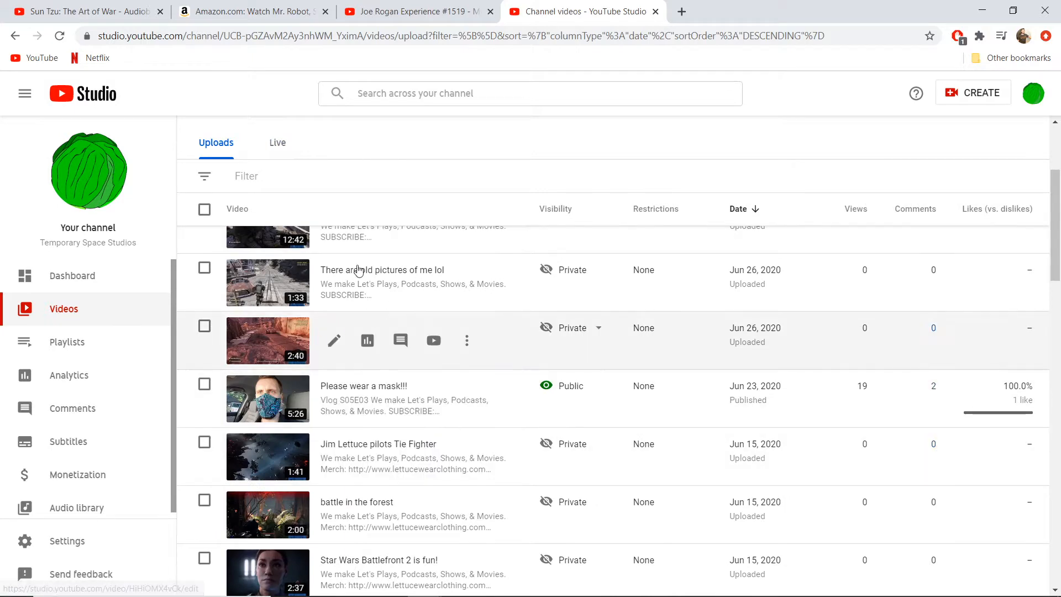
pyautogui.scroll(3, 359, 271)
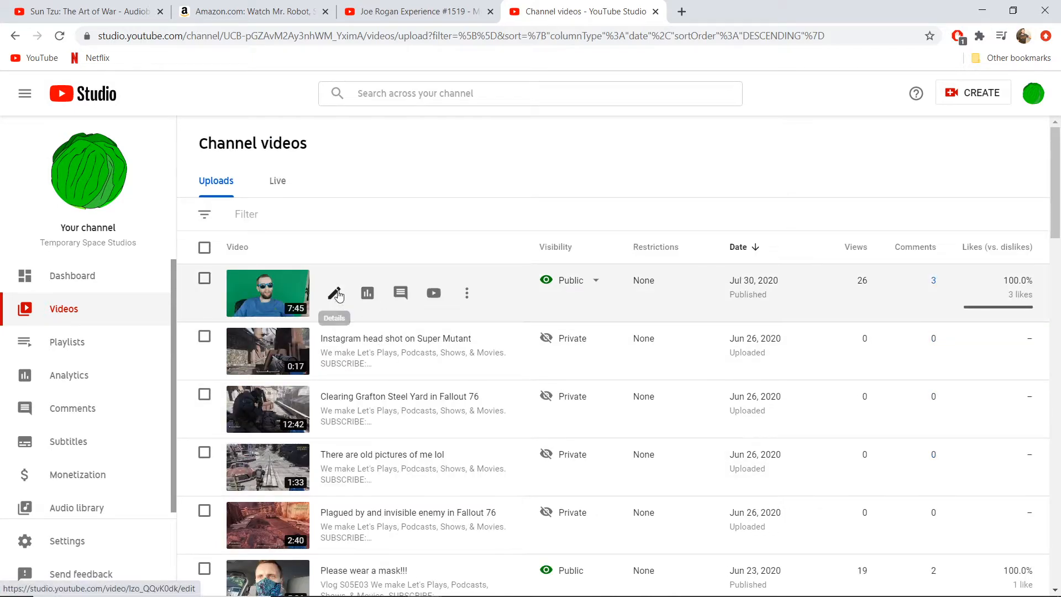
pyautogui.click(336, 296)
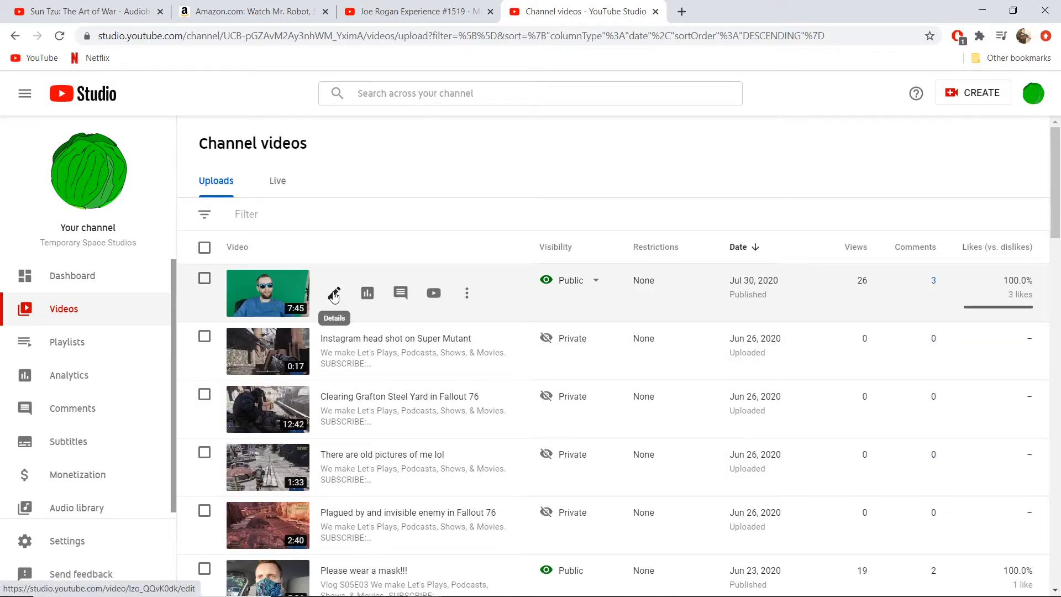
# Step: Open the live replay "Anger Management Part 2 | Bloodborne" in the video editor
pyautogui.click(280, 188)
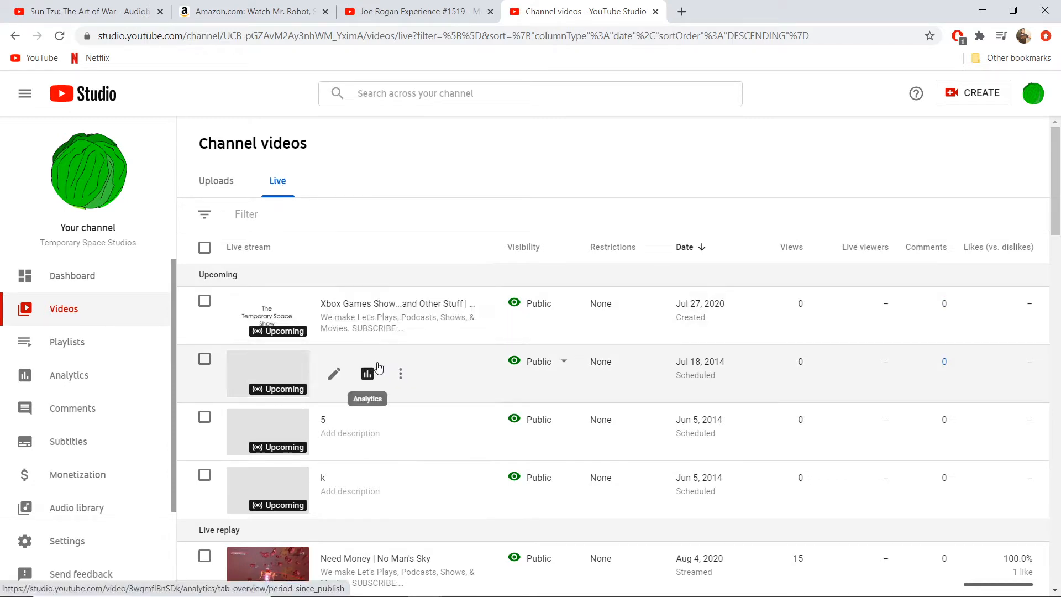
pyautogui.scroll(-5, 378, 367)
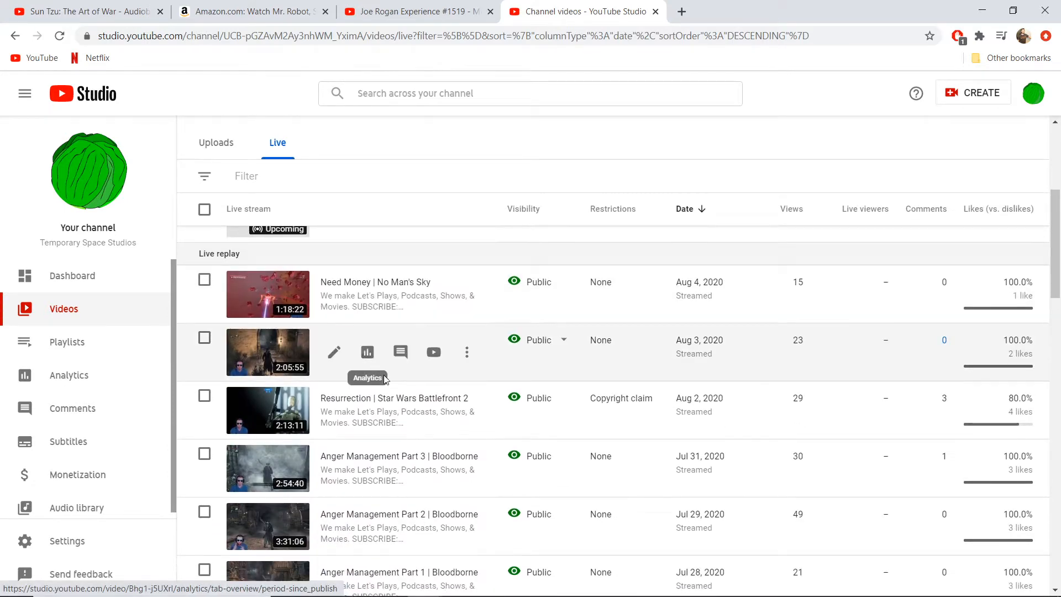
pyautogui.scroll(-3, 385, 379)
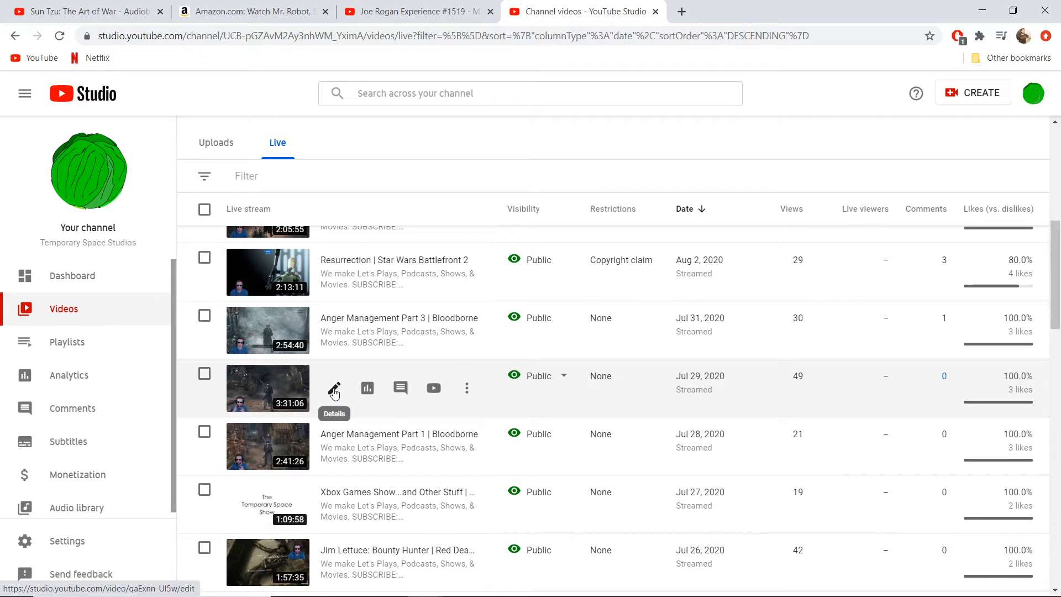
pyautogui.click(334, 390)
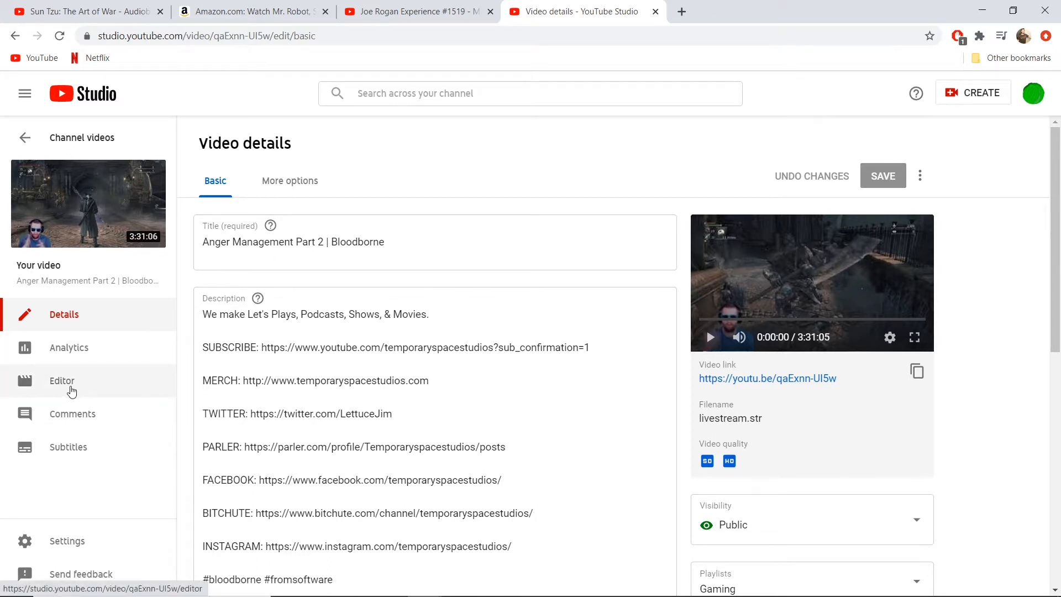
pyautogui.click(72, 391)
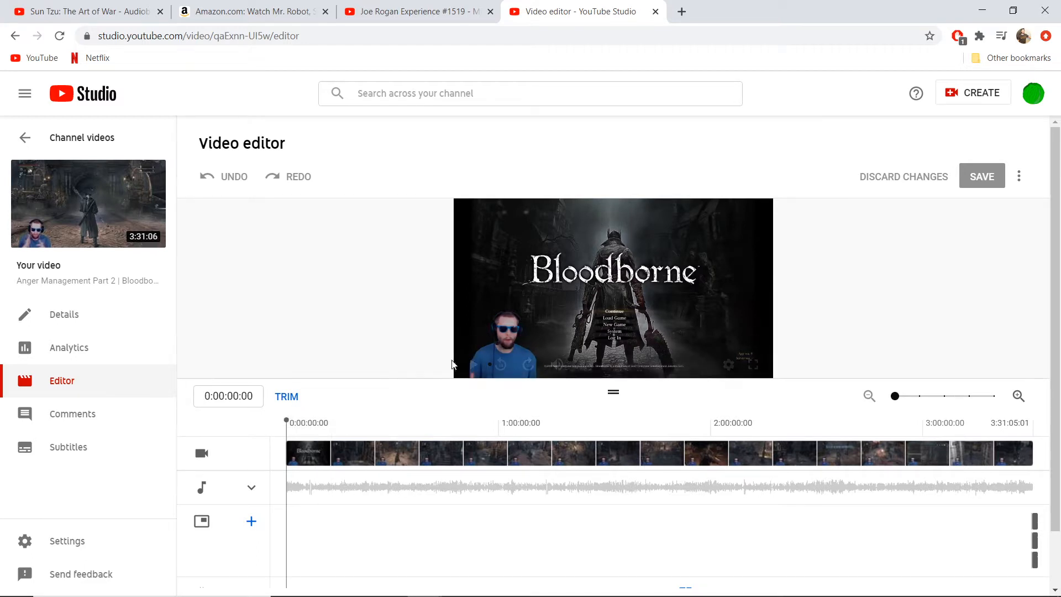
# Step: Preview the opening seconds of the stream and scrub through its second half, stopping at about 2:27:57
pyautogui.click(472, 366)
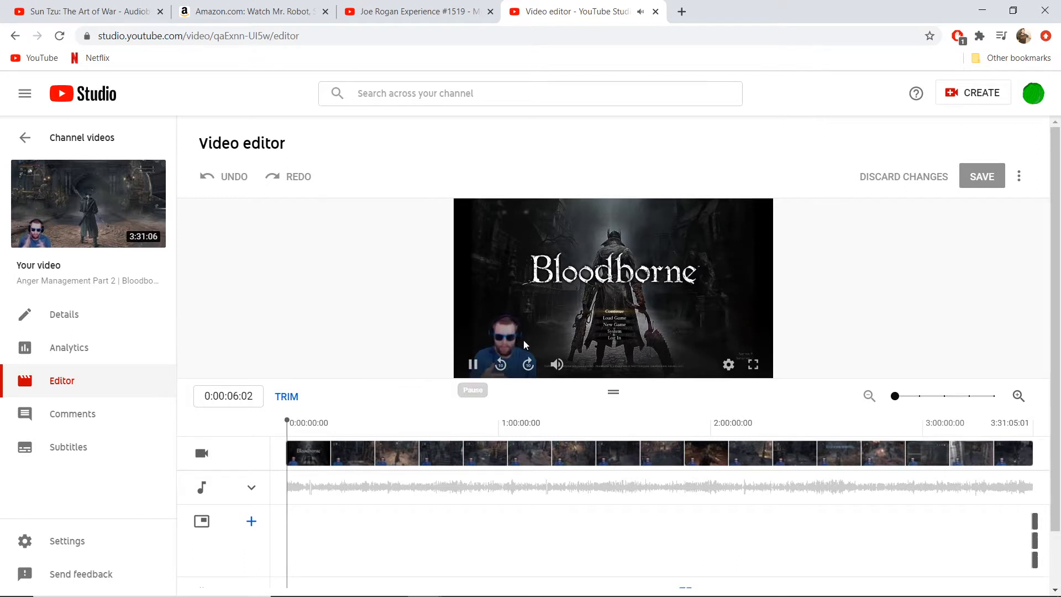
pyautogui.click(473, 364)
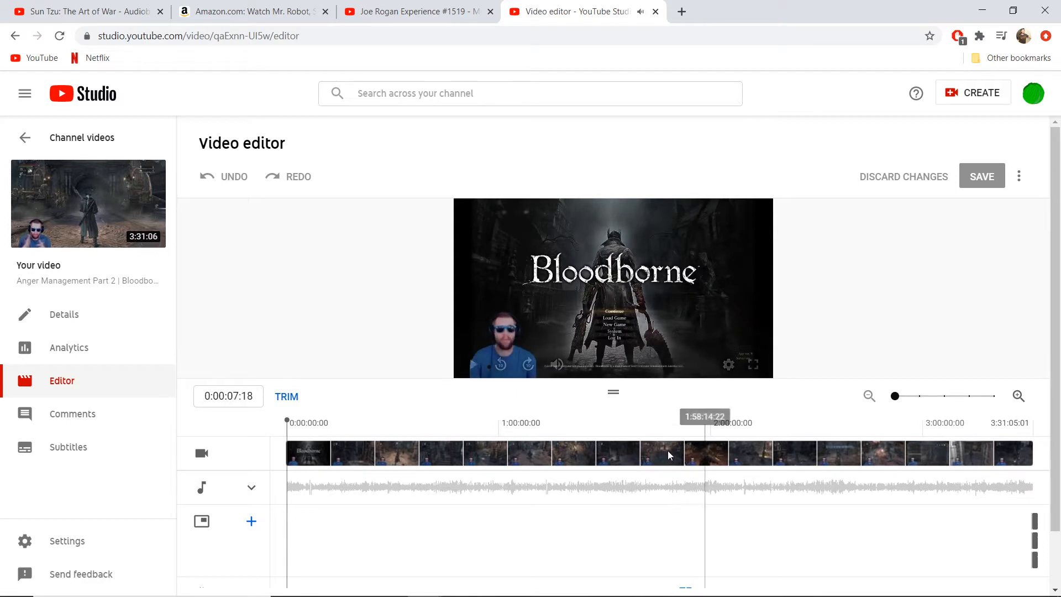
pyautogui.click(676, 460)
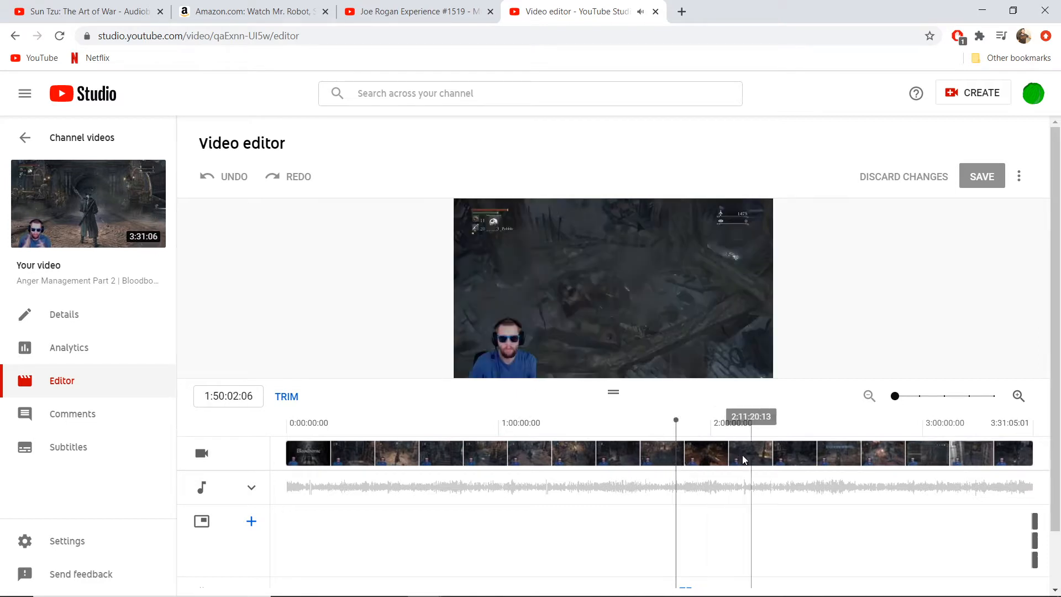
pyautogui.click(768, 449)
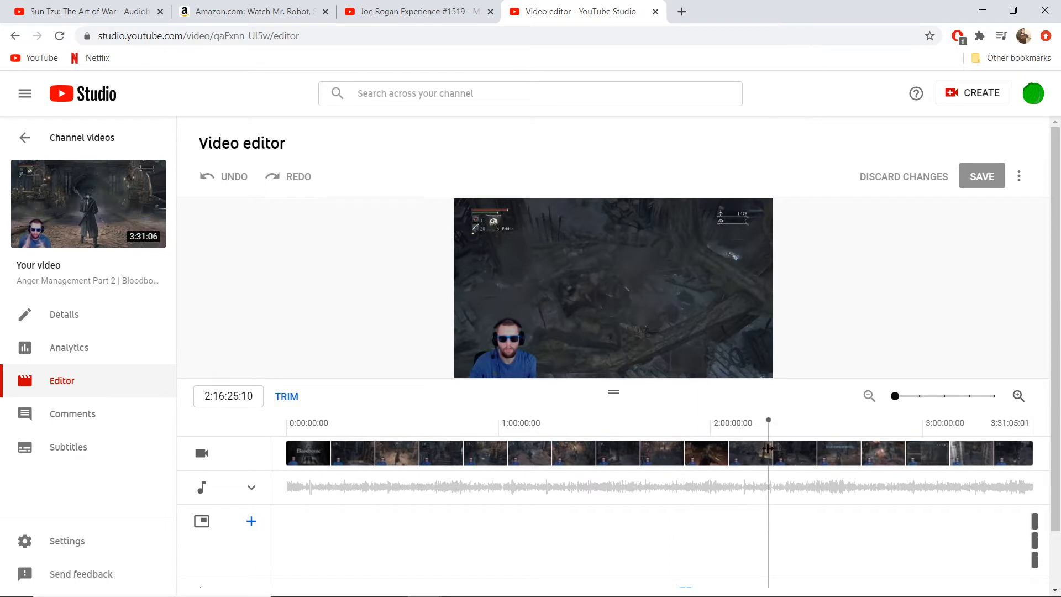
pyautogui.click(718, 449)
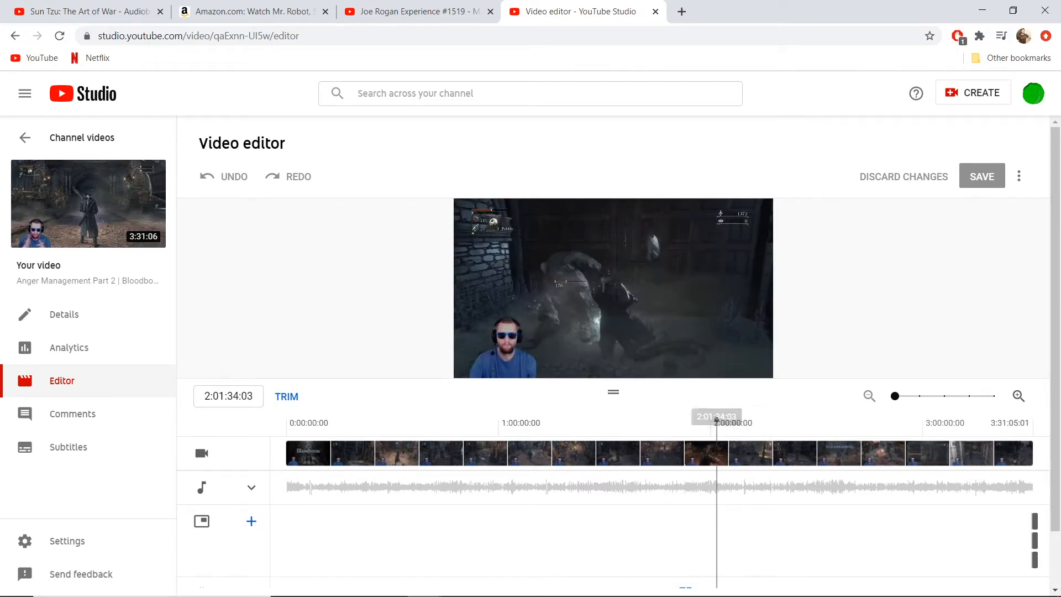
pyautogui.click(800, 453)
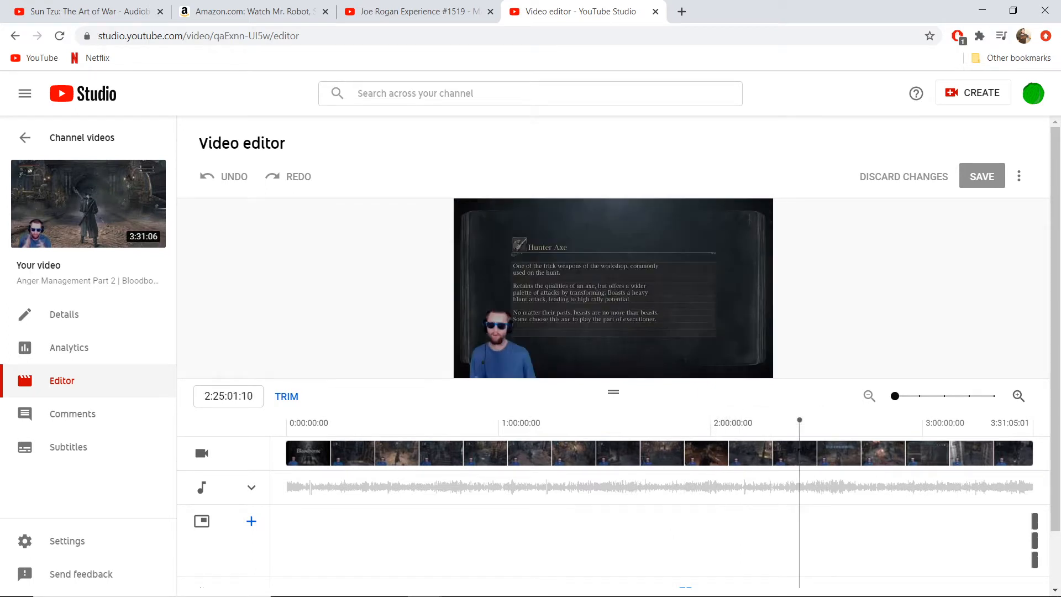
pyautogui.click(811, 454)
# Step: Play the stream from the playhead, skip forward 10 seconds and pause the preview
pyautogui.moveTo(472, 371)
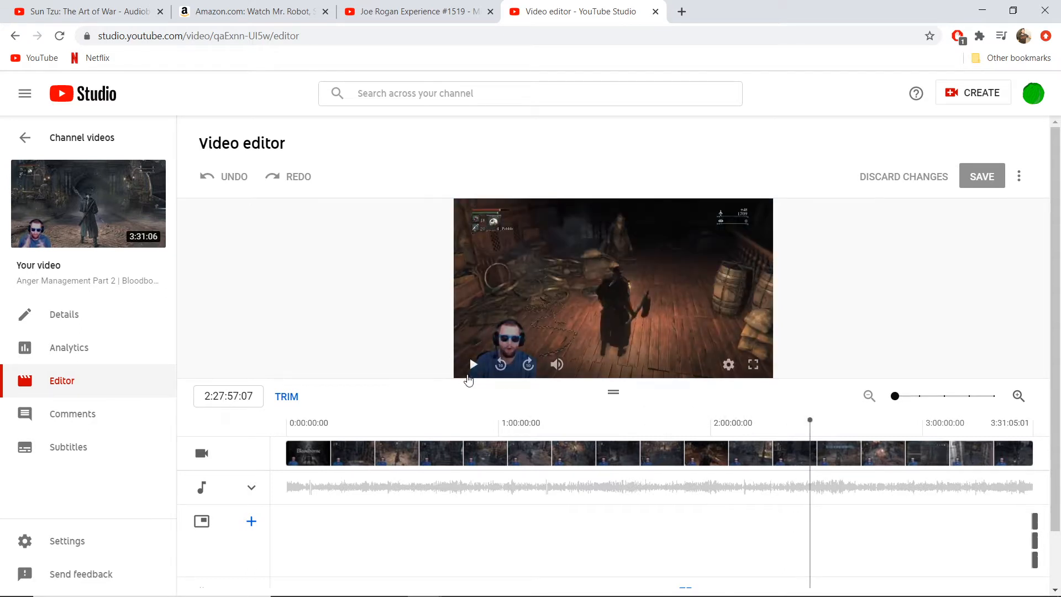
pyautogui.click(473, 364)
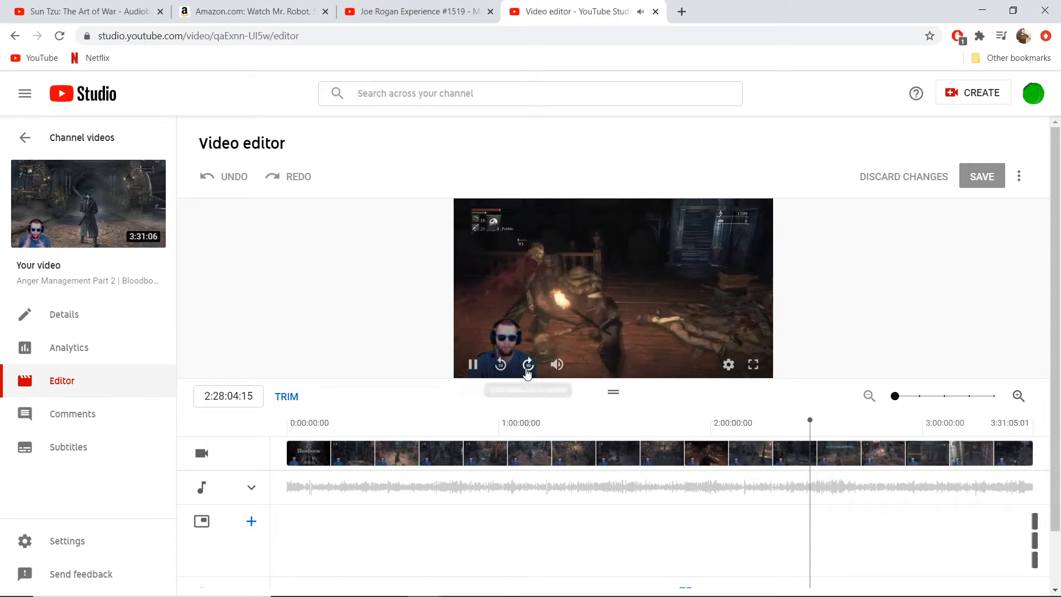
pyautogui.click(527, 365)
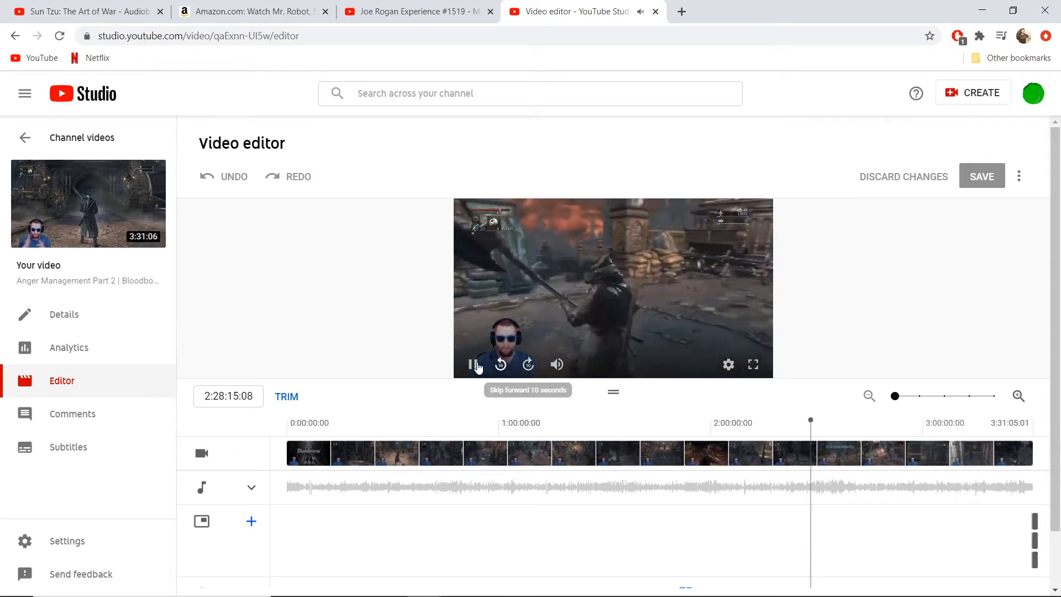
pyautogui.click(473, 364)
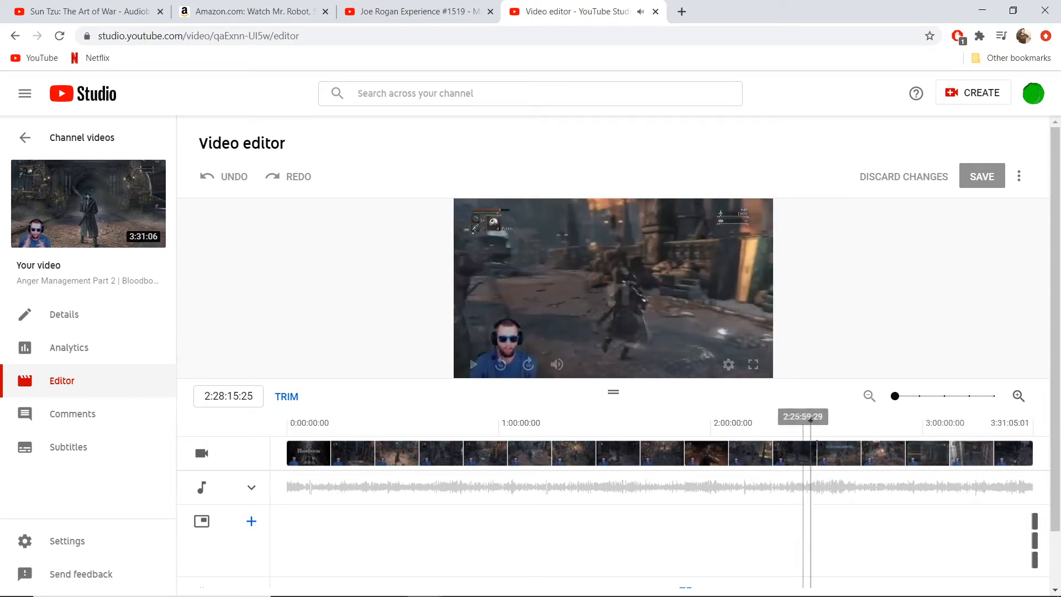
# Step: Check other moments of the stream by moving the playhead back to about 2:19:44 and 2:11:42
pyautogui.click(827, 442)
pyautogui.click(780, 445)
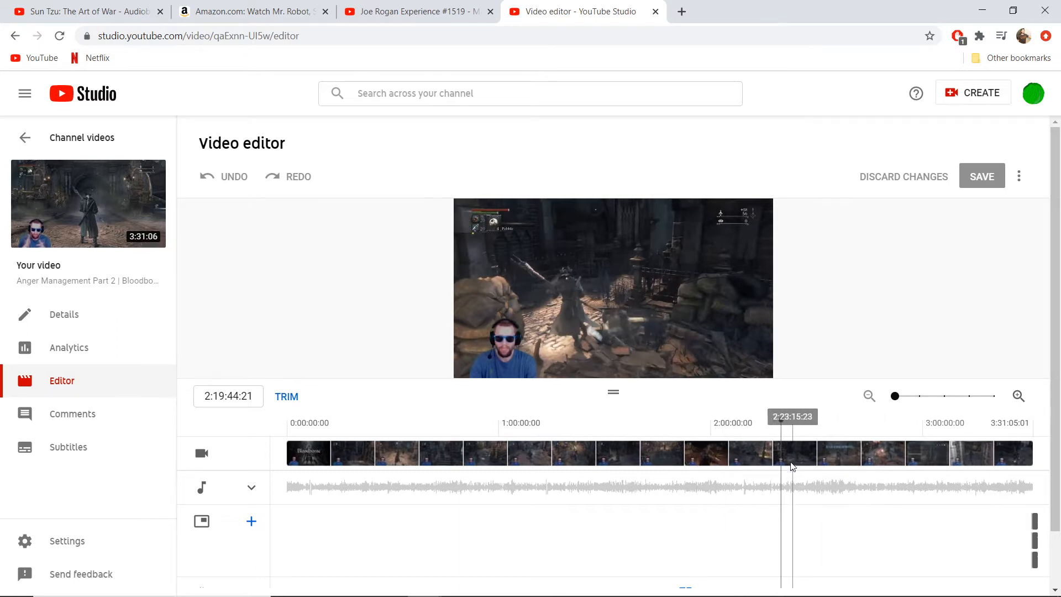
pyautogui.click(750, 453)
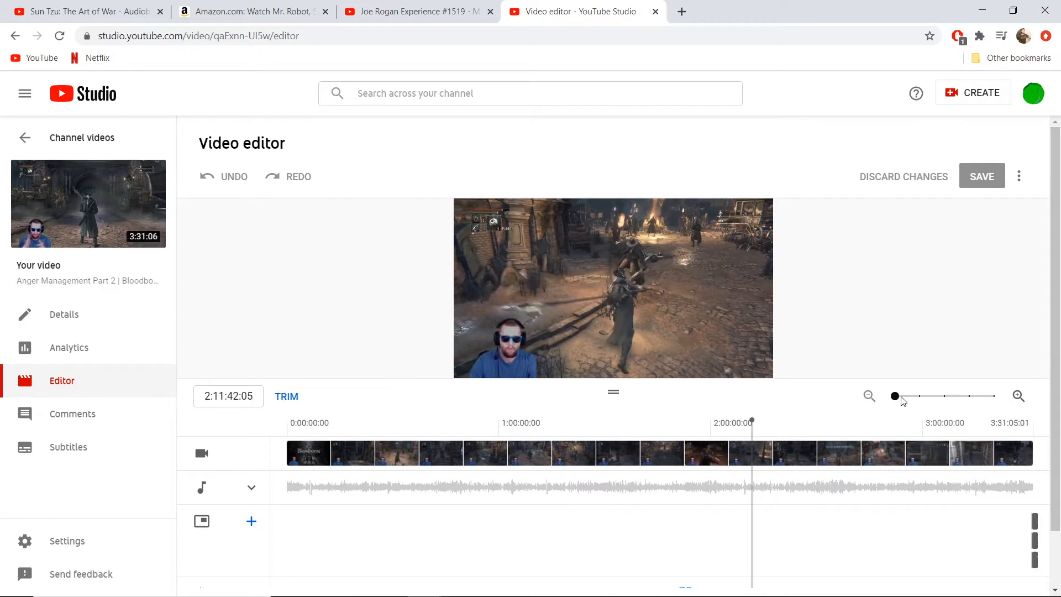
# Step: Zoom the timeline in to its closest level and back out to the whole video
pyautogui.moveTo(904, 401); pyautogui.dragTo(934, 406)
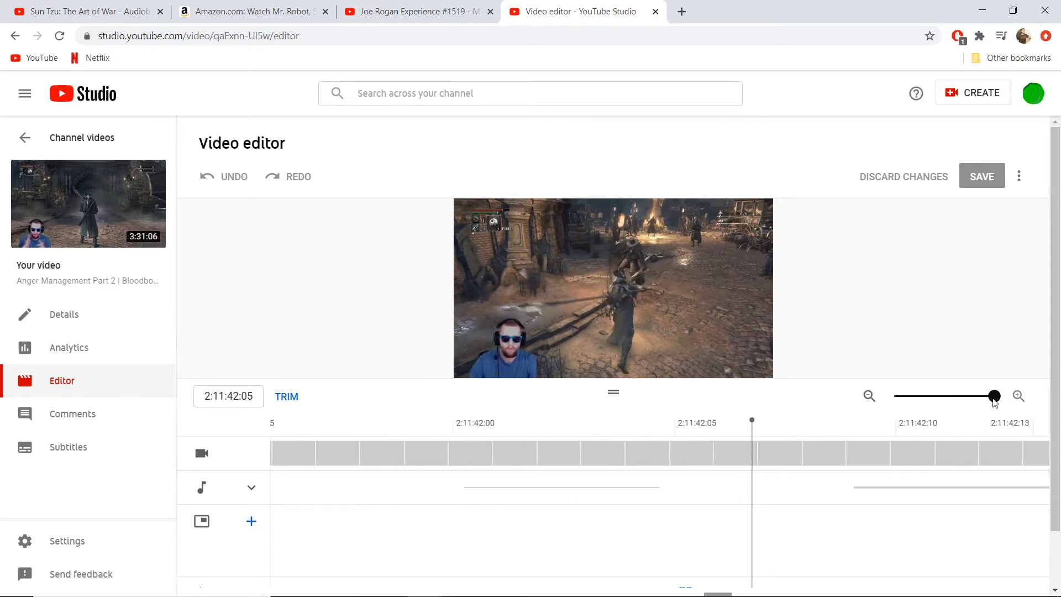
pyautogui.click(969, 397)
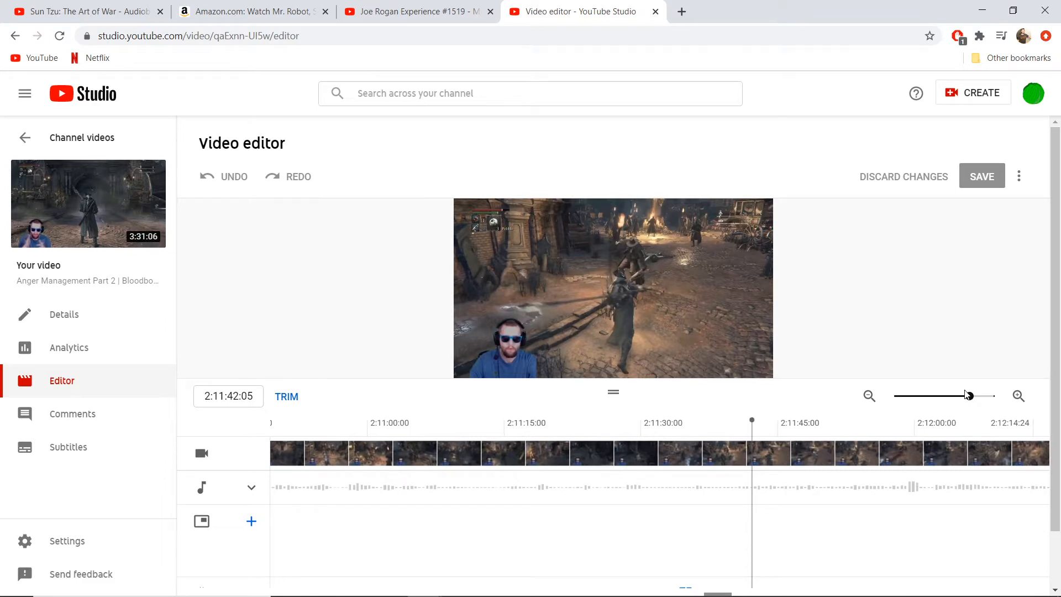
pyautogui.moveTo(971, 399); pyautogui.dragTo(888, 401)
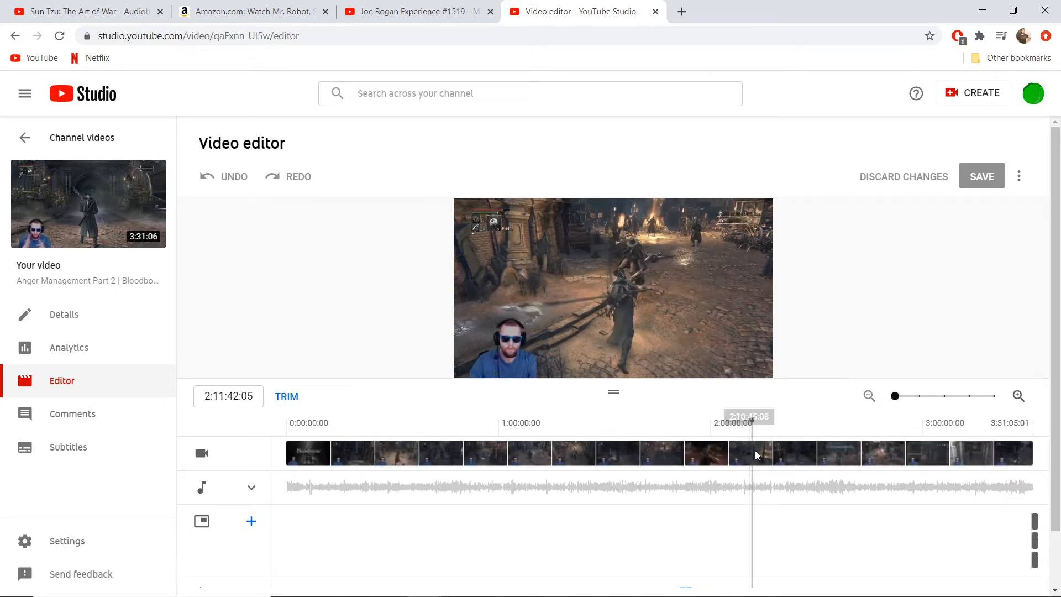
# Step: Play the stream from about 2:17:59 and advance the playhead in short jumps to about 2:30:38
pyautogui.click(775, 453)
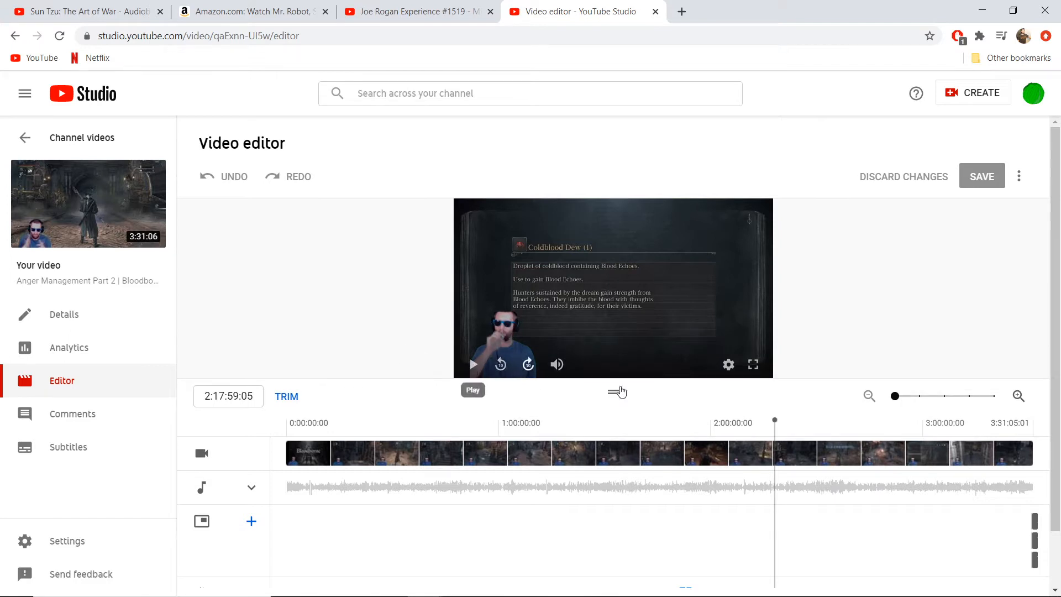
pyautogui.click(474, 371)
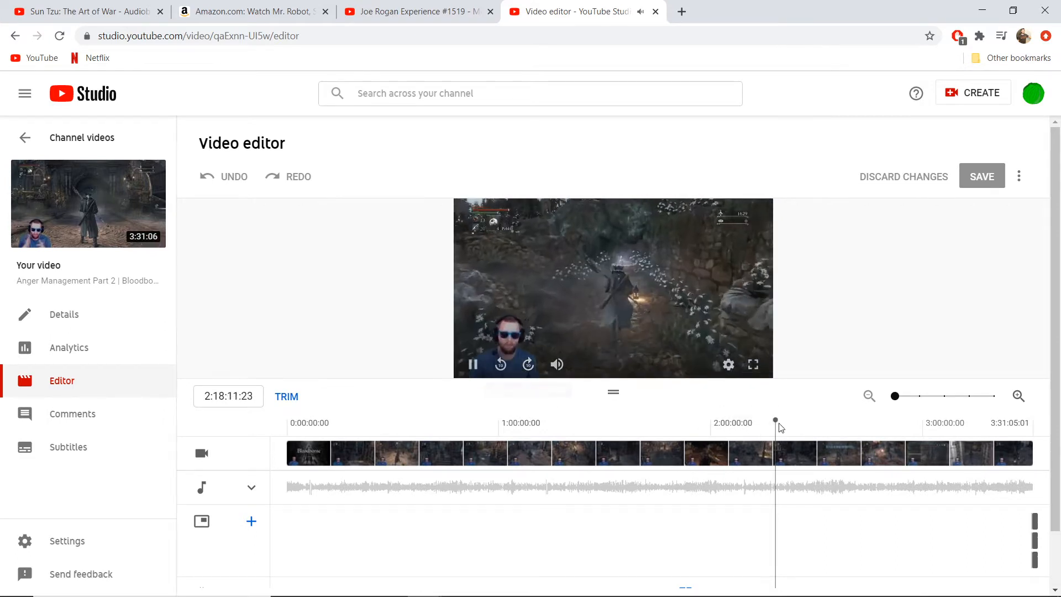
pyautogui.click(789, 450)
pyautogui.click(803, 449)
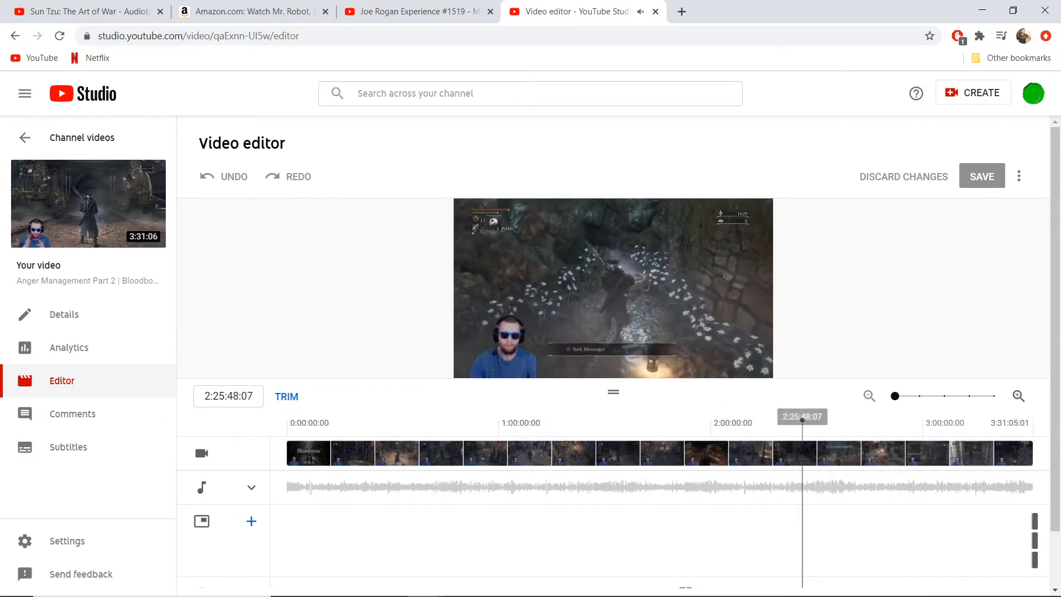
pyautogui.click(811, 449)
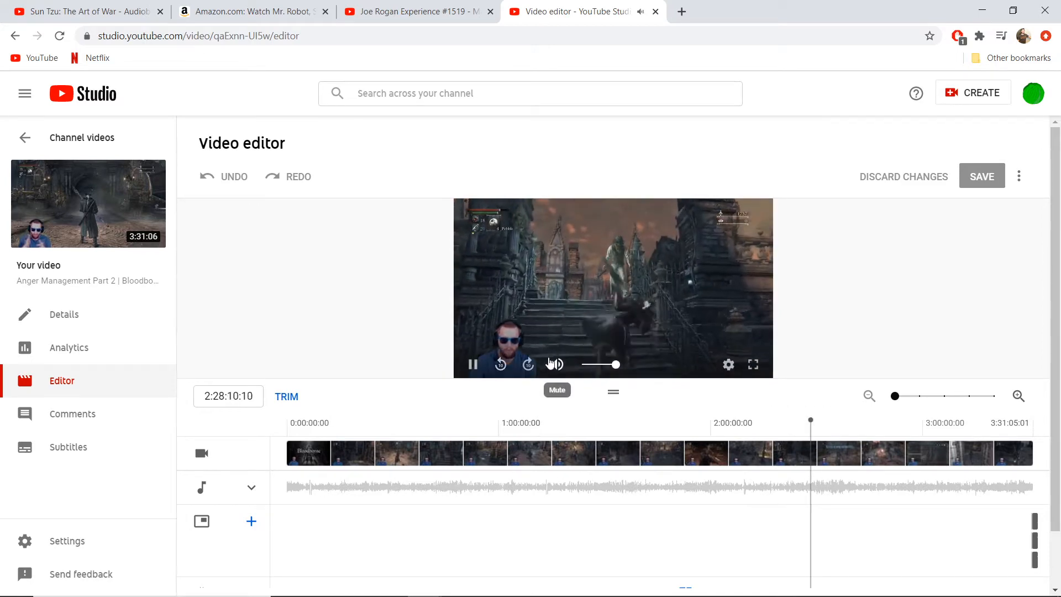
pyautogui.click(820, 453)
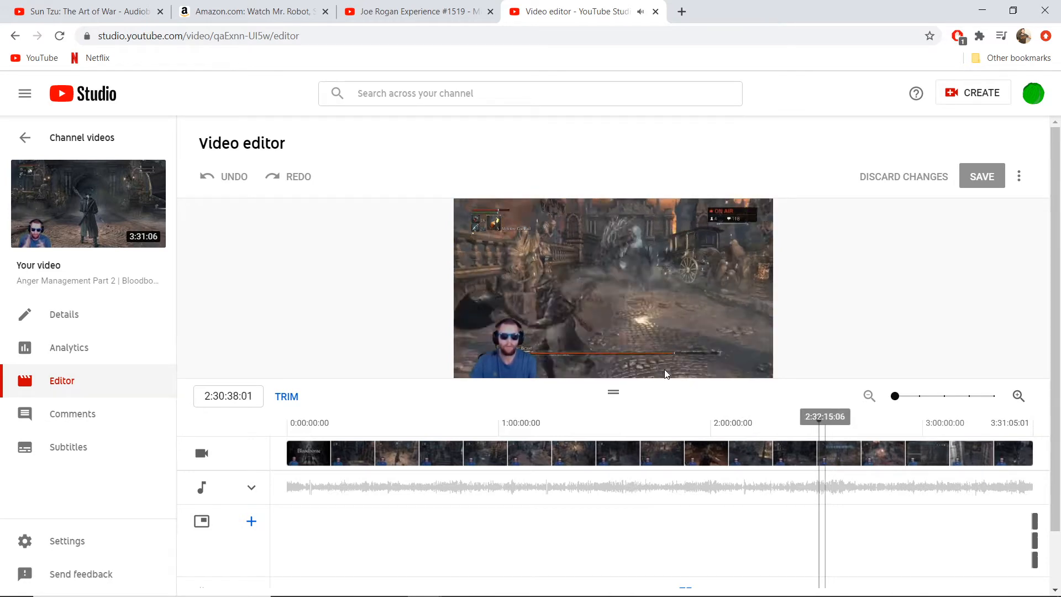
# Step: Skip the playing stream forward in 10-second jumps and move the playhead on to about 2:35:20
pyautogui.moveTo(526, 366)
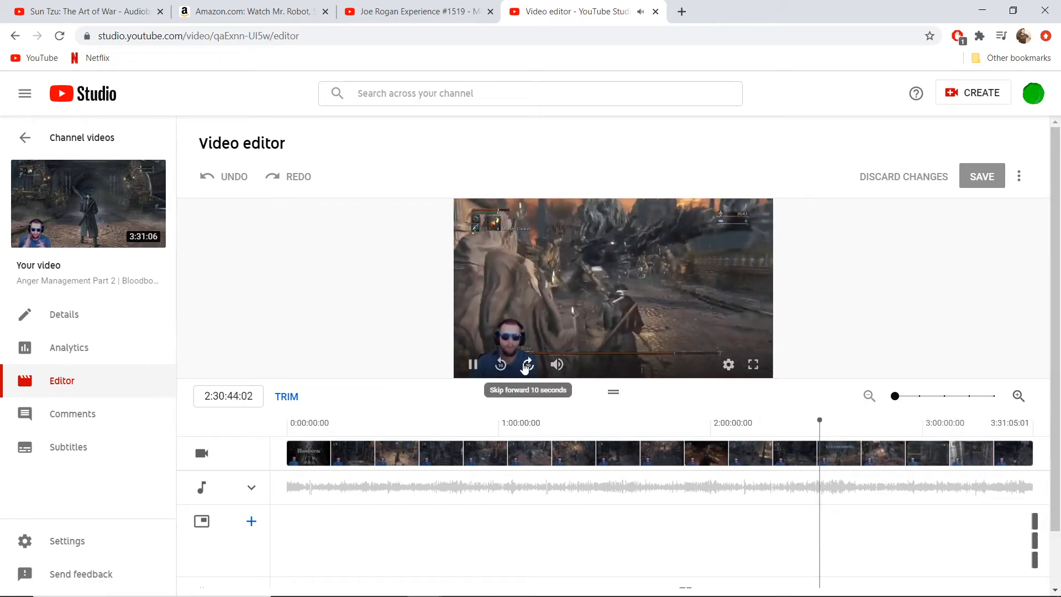
pyautogui.click(528, 366)
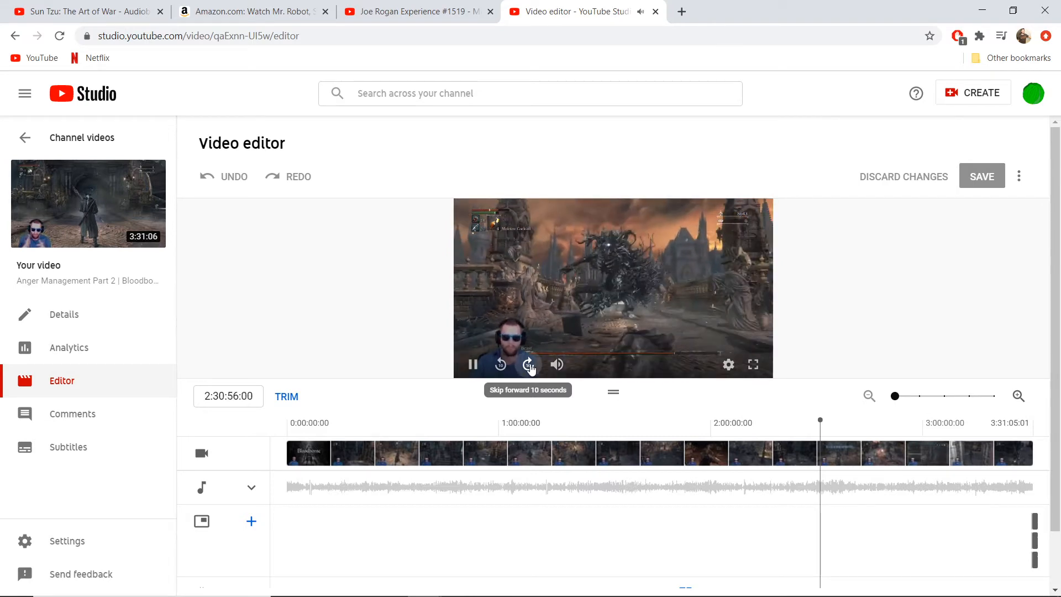
pyautogui.click(529, 365)
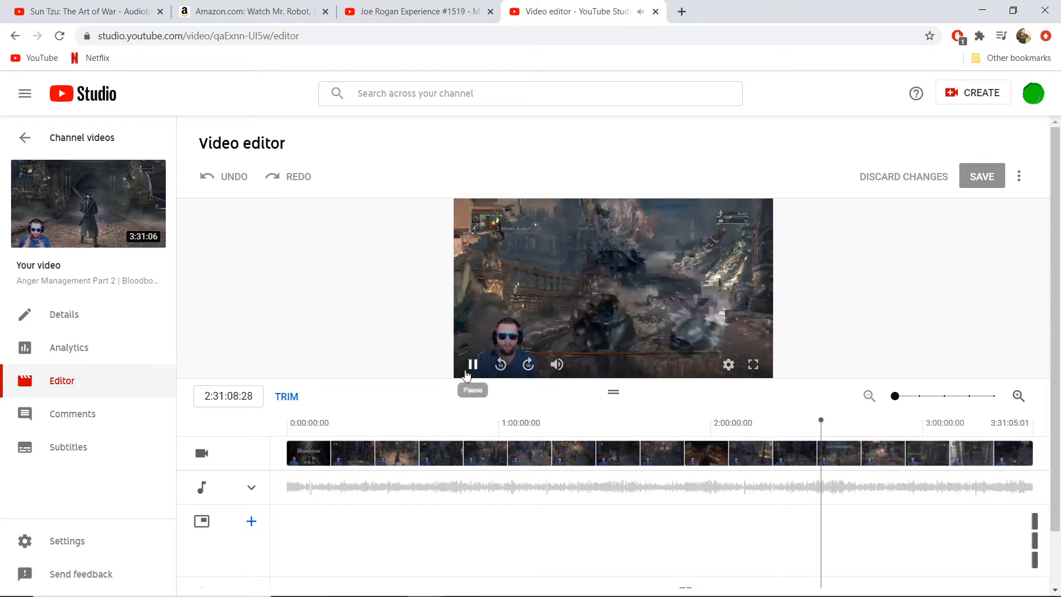
pyautogui.click(837, 458)
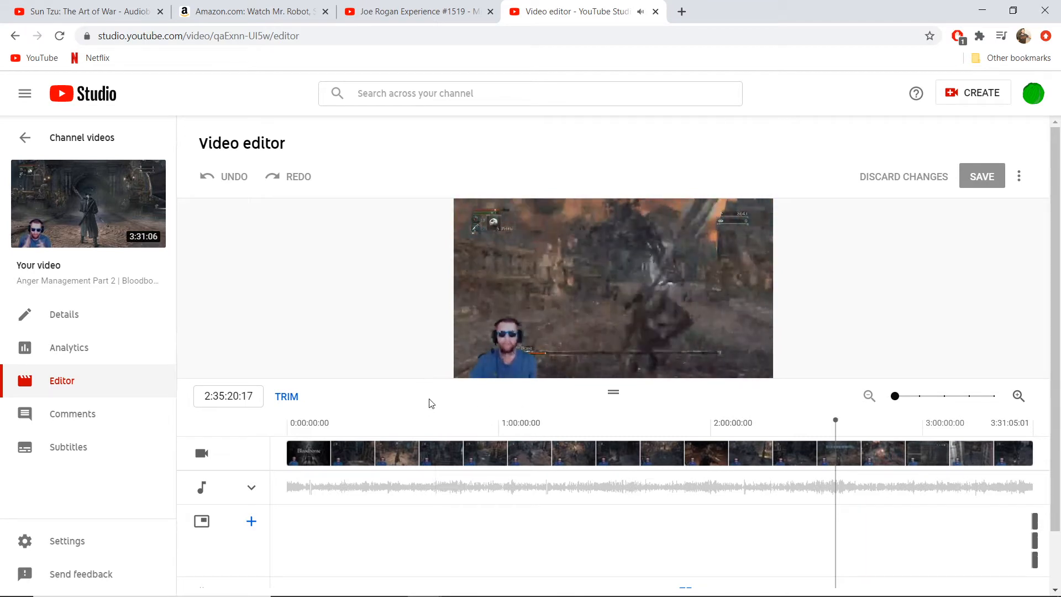
# Step: Lower the preview volume slightly and turn it back up while the stream plays
pyautogui.moveTo(478, 366)
pyautogui.moveTo(564, 367)
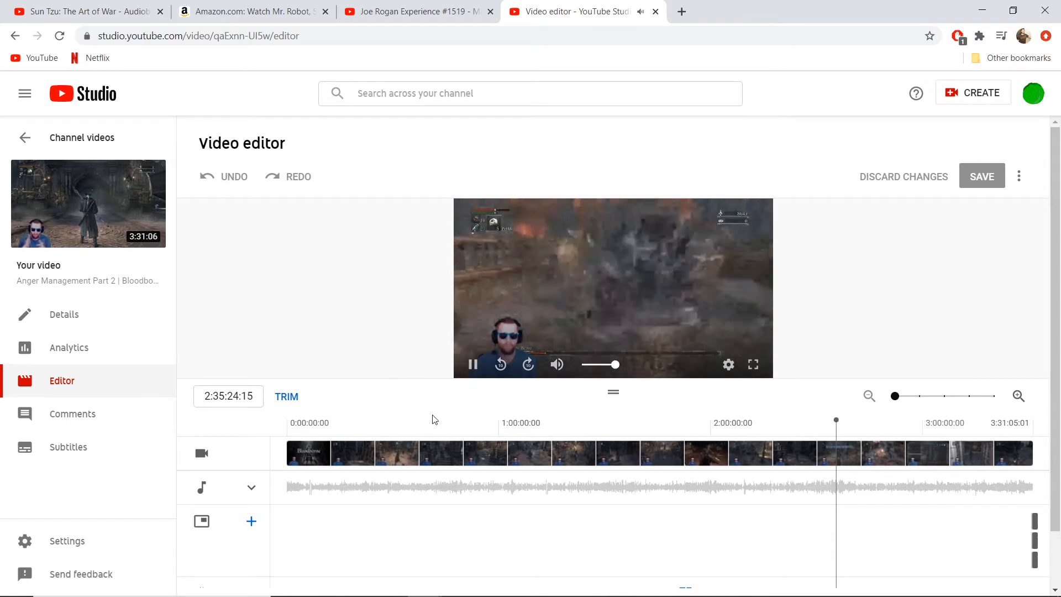
pyautogui.click(606, 370)
pyautogui.moveTo(607, 373); pyautogui.dragTo(603, 372)
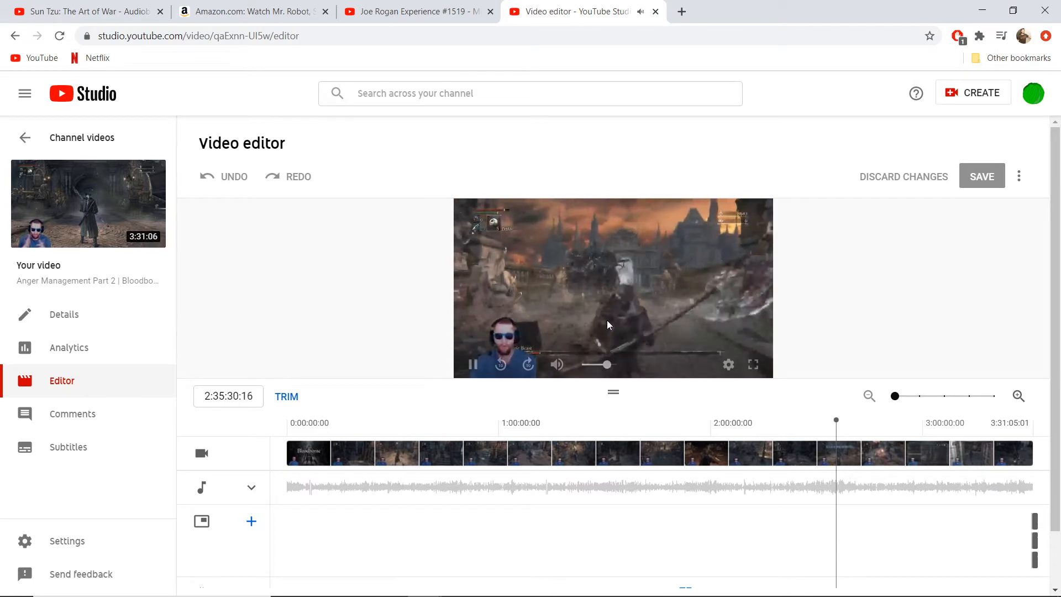
pyautogui.click(618, 365)
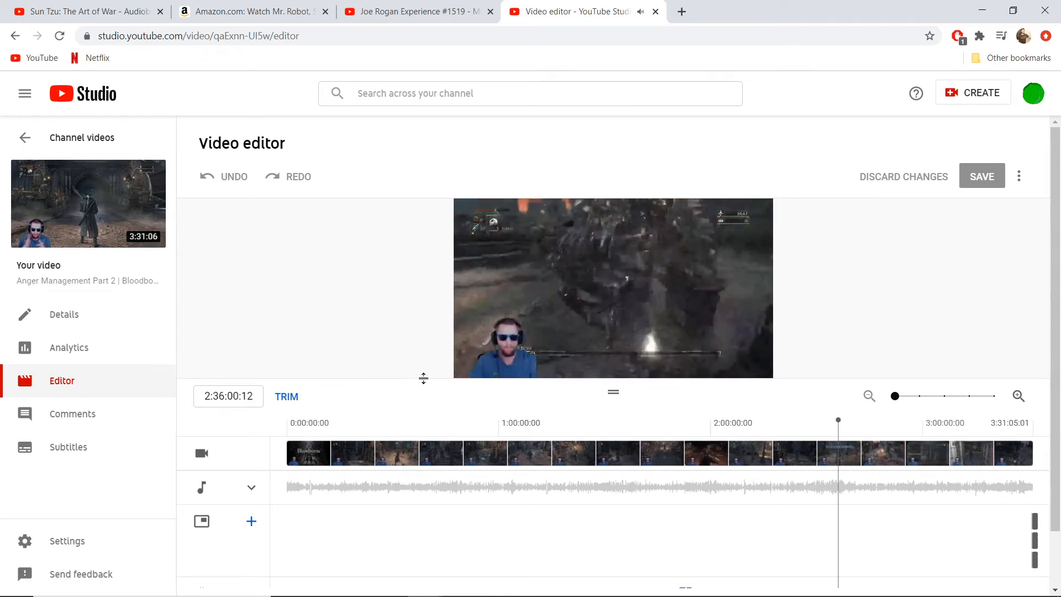
# Step: Pause near 2:36:47, skip back in 10-second jumps to replay the end of the fight, and pause at 2:36:35:11
pyautogui.moveTo(624, 282)
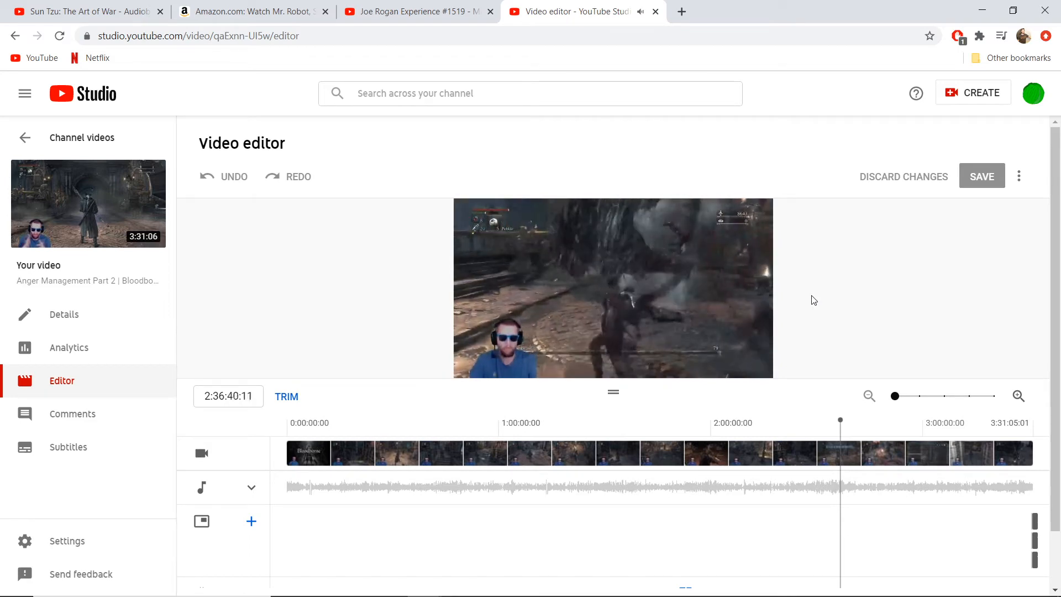
pyautogui.moveTo(524, 334)
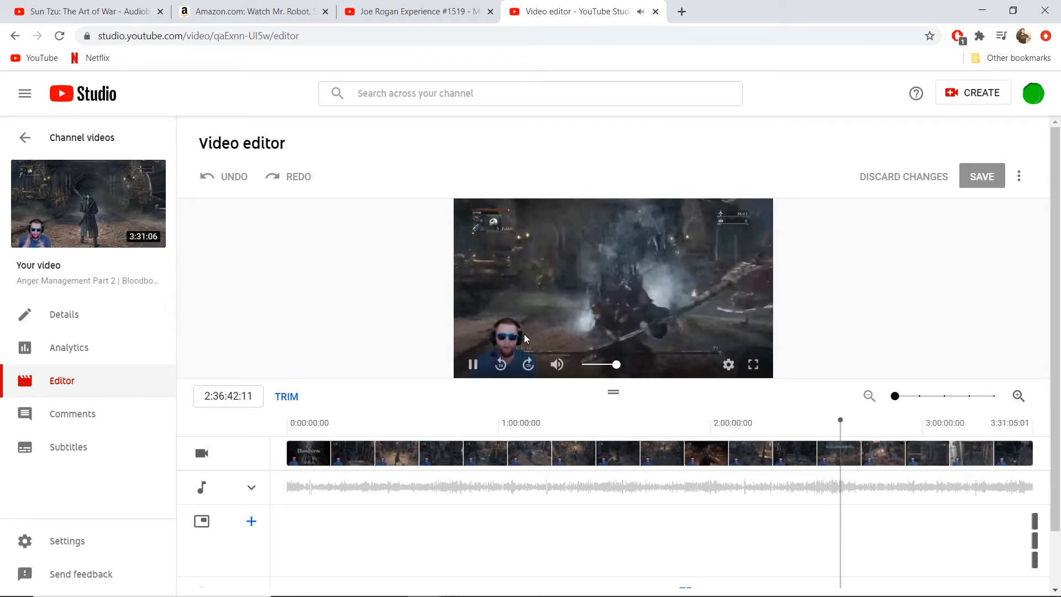
pyautogui.click(474, 365)
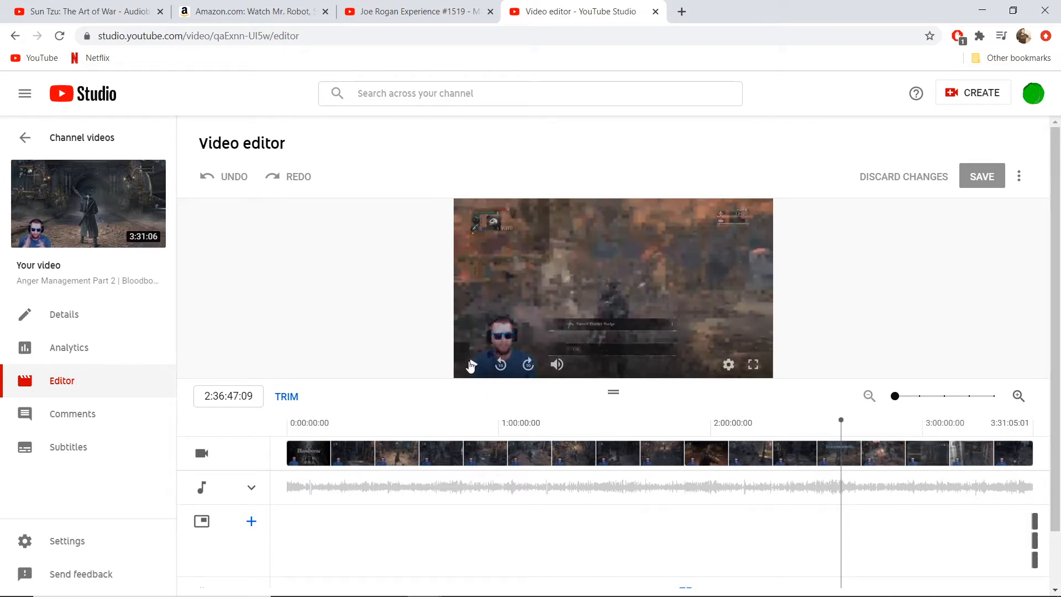
pyautogui.click(501, 366)
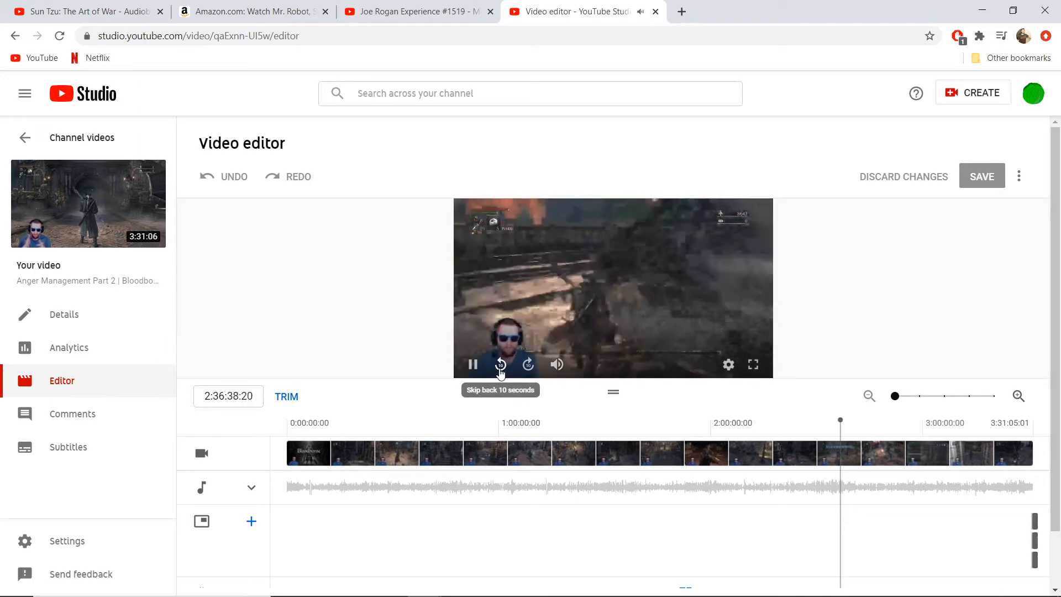
pyautogui.click(500, 366)
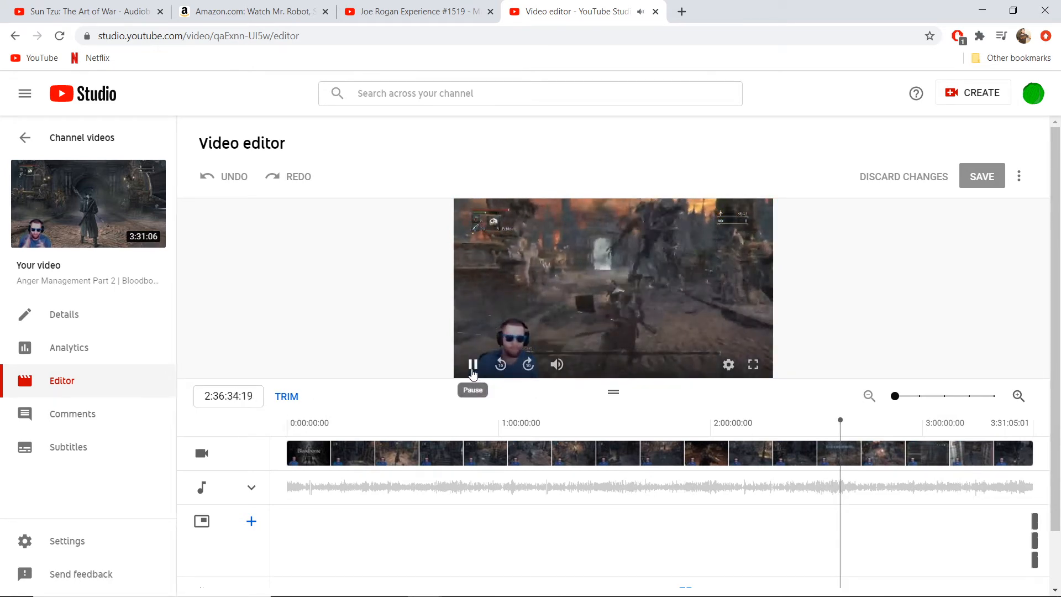
pyautogui.click(472, 370)
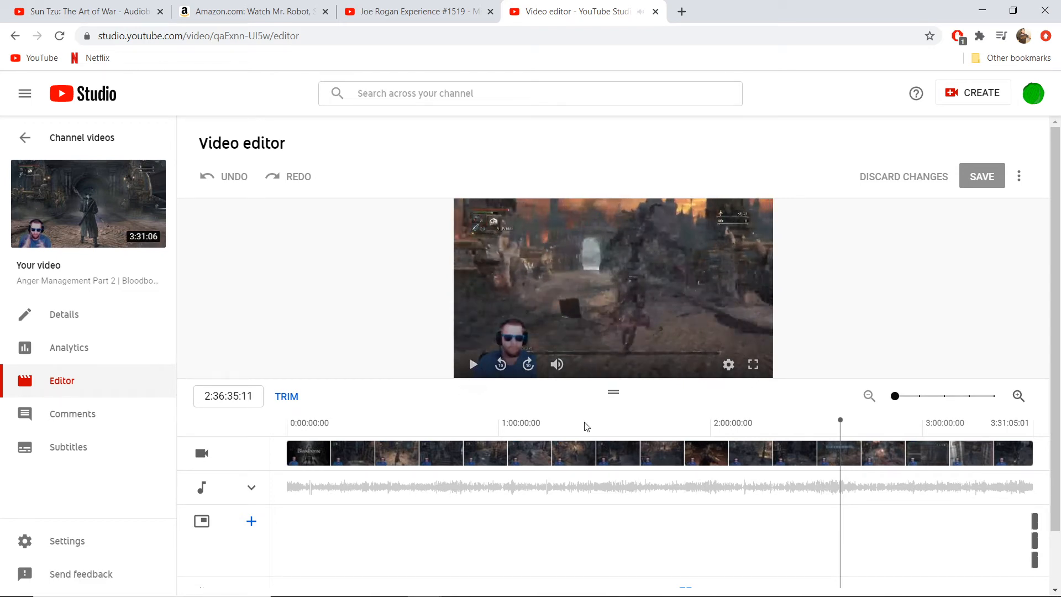
# Step: Start trimming the video, move the playhead back to about 2:27, and play from there with 10-second skips forward
pyautogui.click(292, 405)
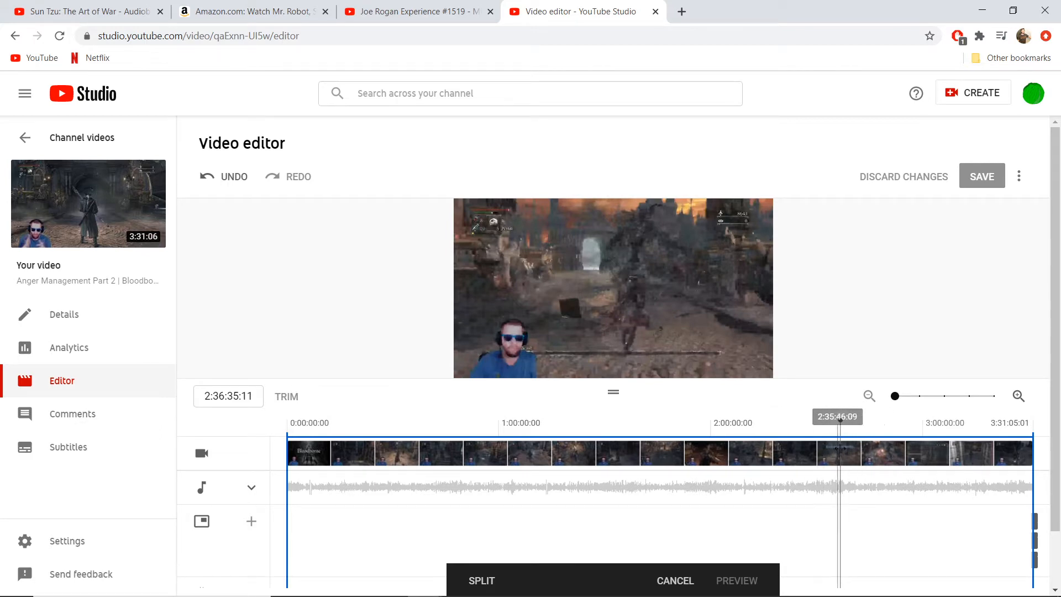
pyautogui.moveTo(841, 448); pyautogui.dragTo(821, 451)
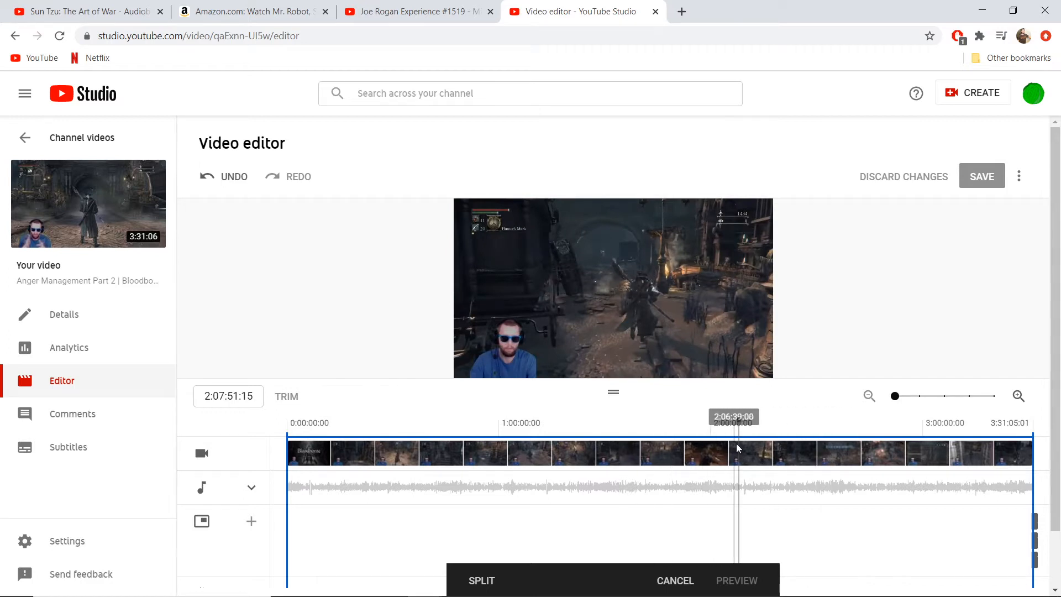
pyautogui.moveTo(737, 444); pyautogui.dragTo(802, 440)
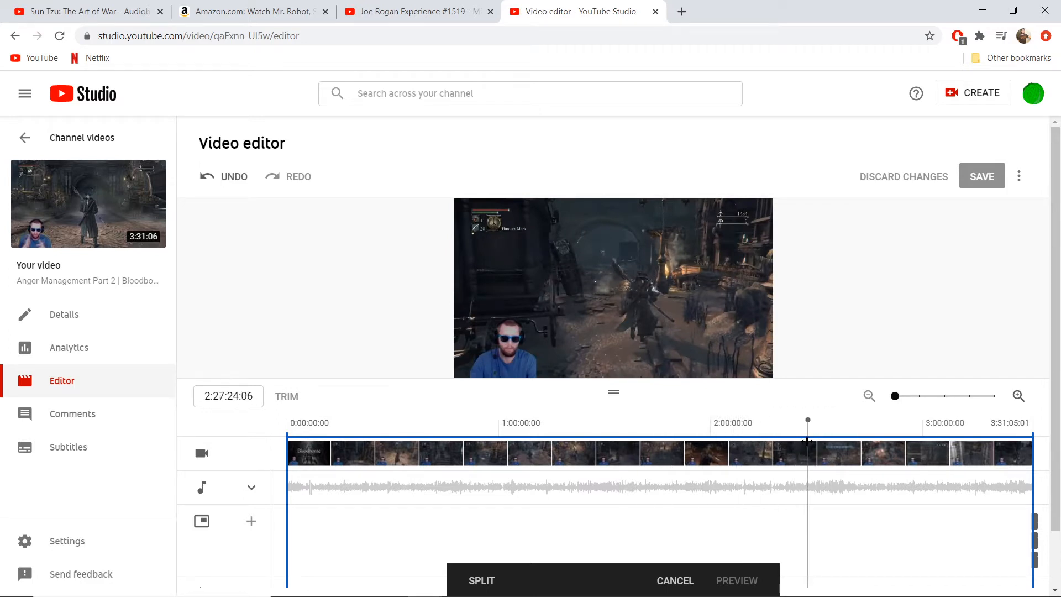
pyautogui.click(473, 364)
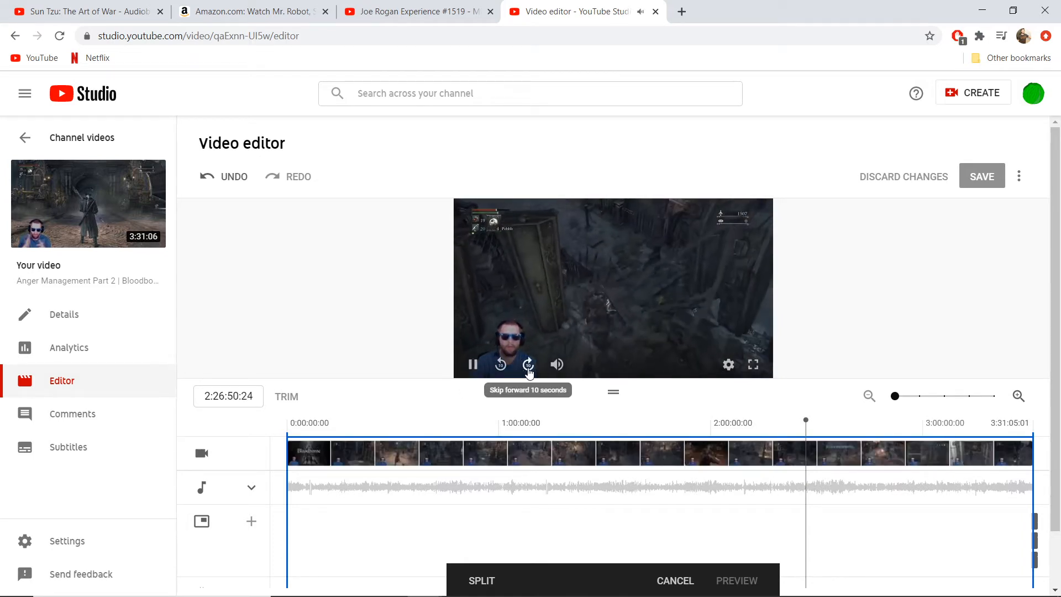
pyautogui.click(527, 370)
pyautogui.click(528, 369)
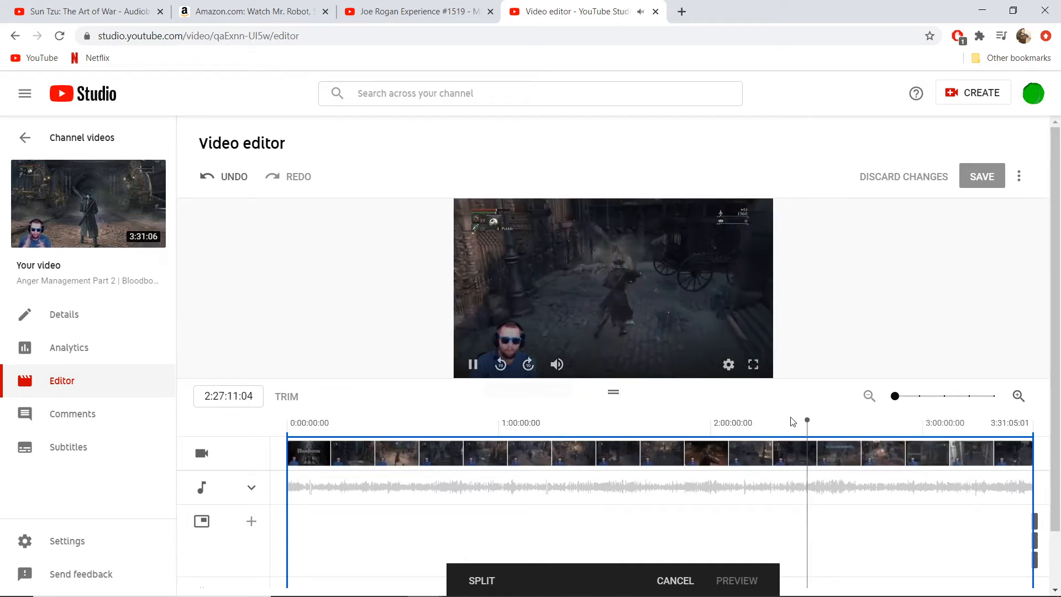
# Step: Check the fight at about 2:29:42, 2:31:30, 2:35:12 and 2:36:45, and return the playhead to about 2:35:15
pyautogui.click(817, 448)
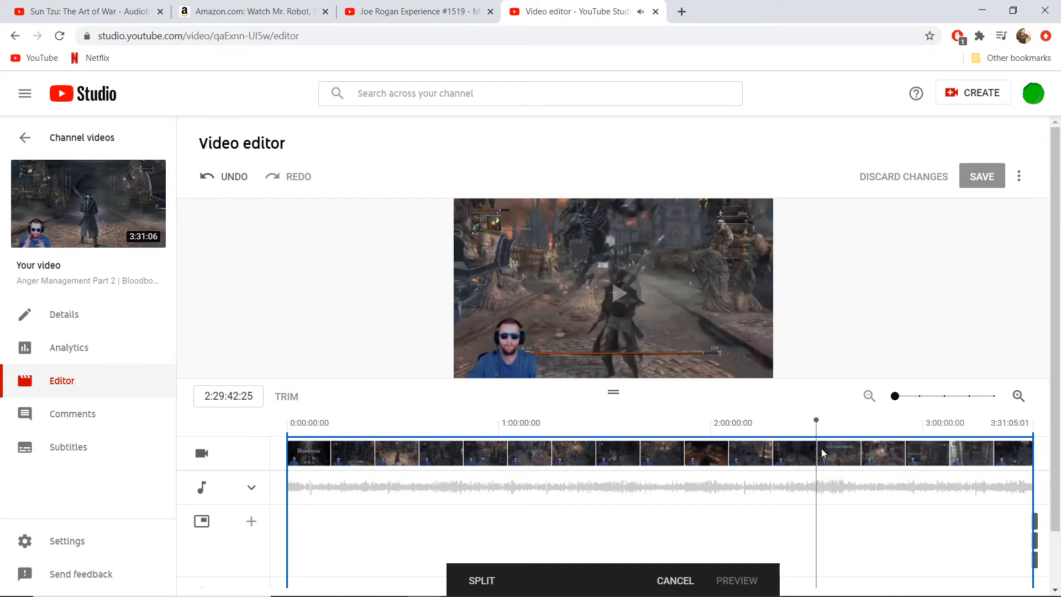
pyautogui.click(822, 449)
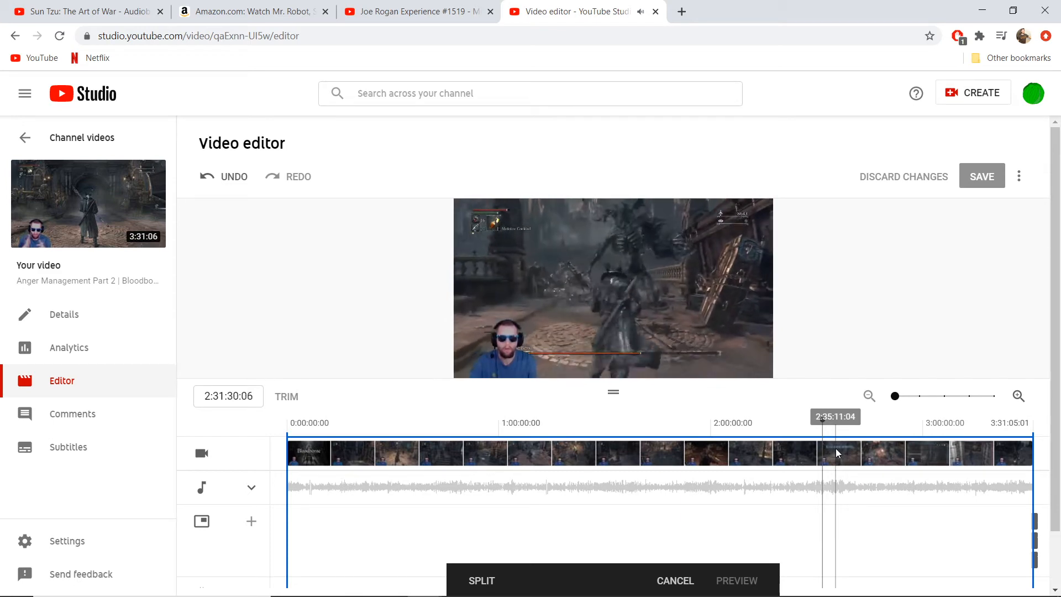
pyautogui.click(835, 449)
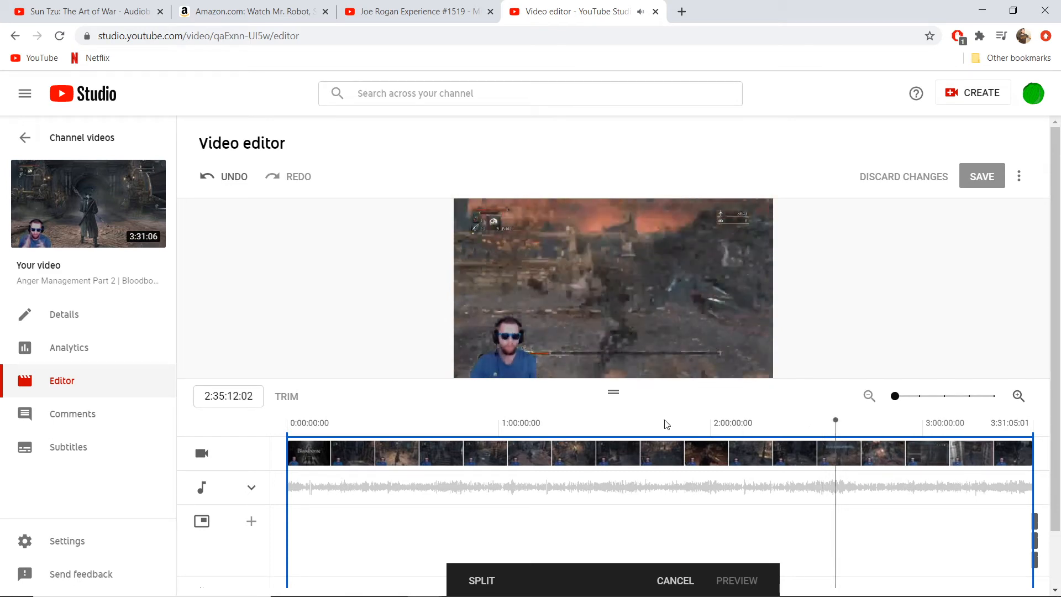
pyautogui.moveTo(480, 359)
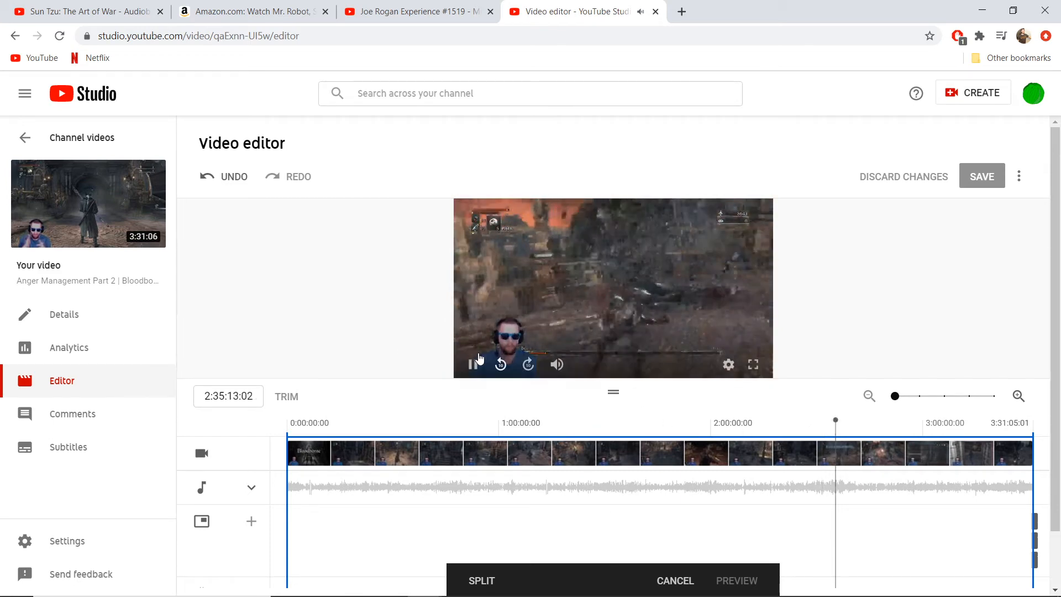
pyautogui.click(528, 364)
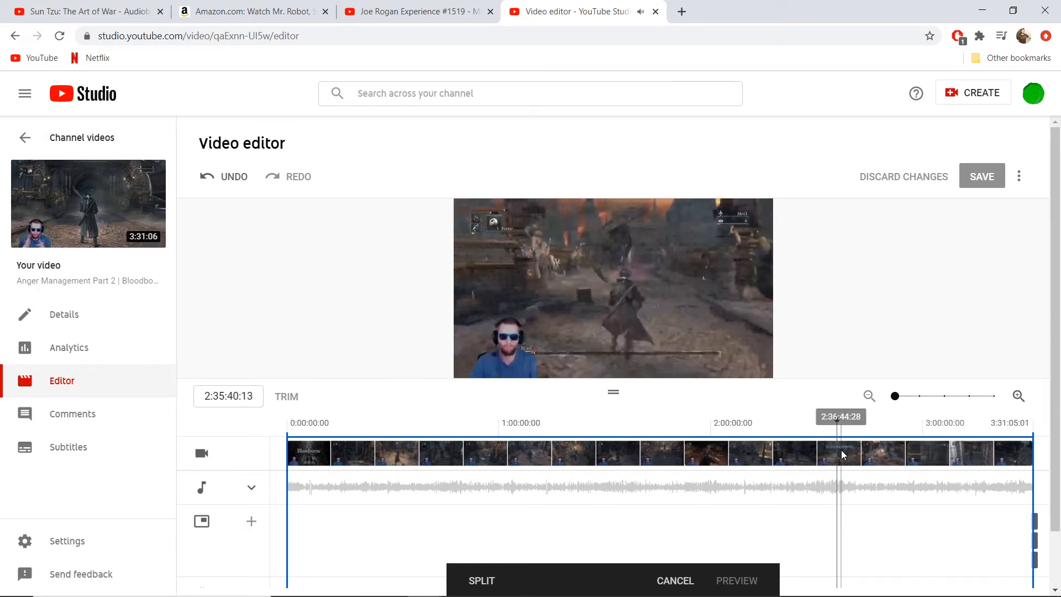
pyautogui.click(842, 450)
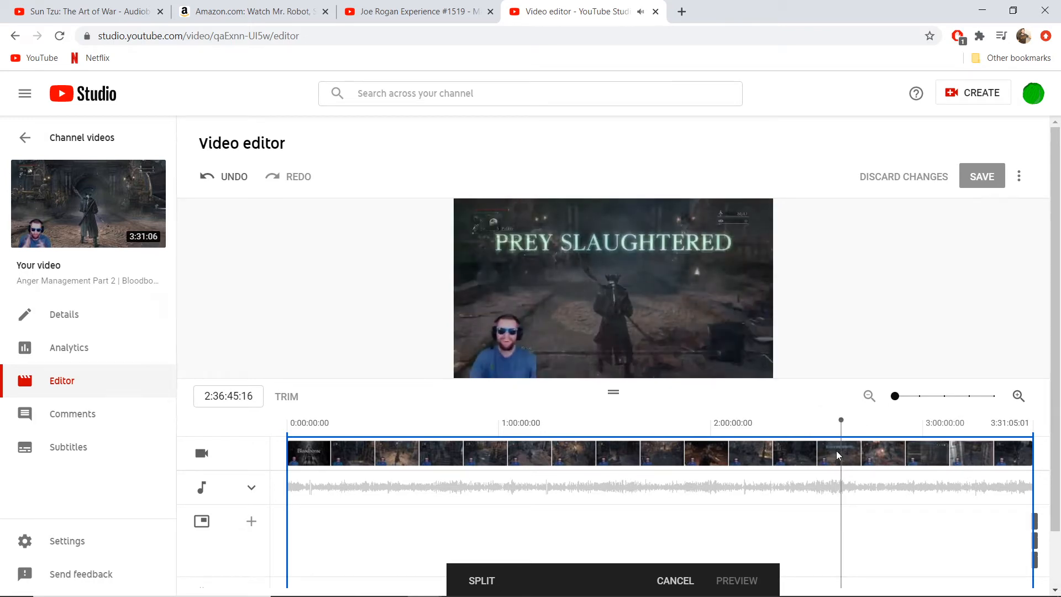
pyautogui.click(836, 451)
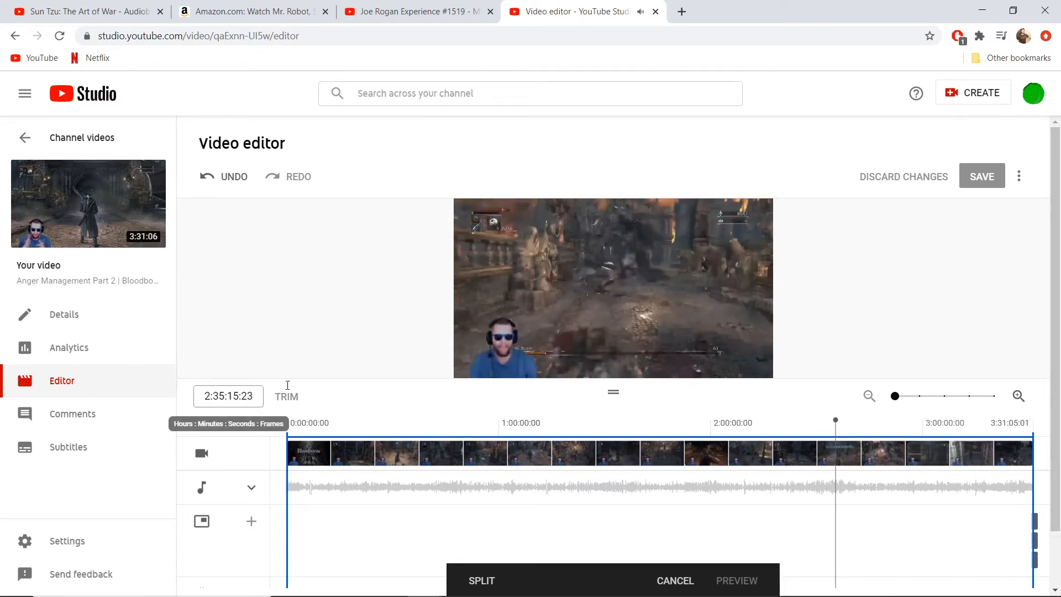
# Step: Advance the playback, pause it at 2:36:35:01 and split the video there
pyautogui.moveTo(480, 370)
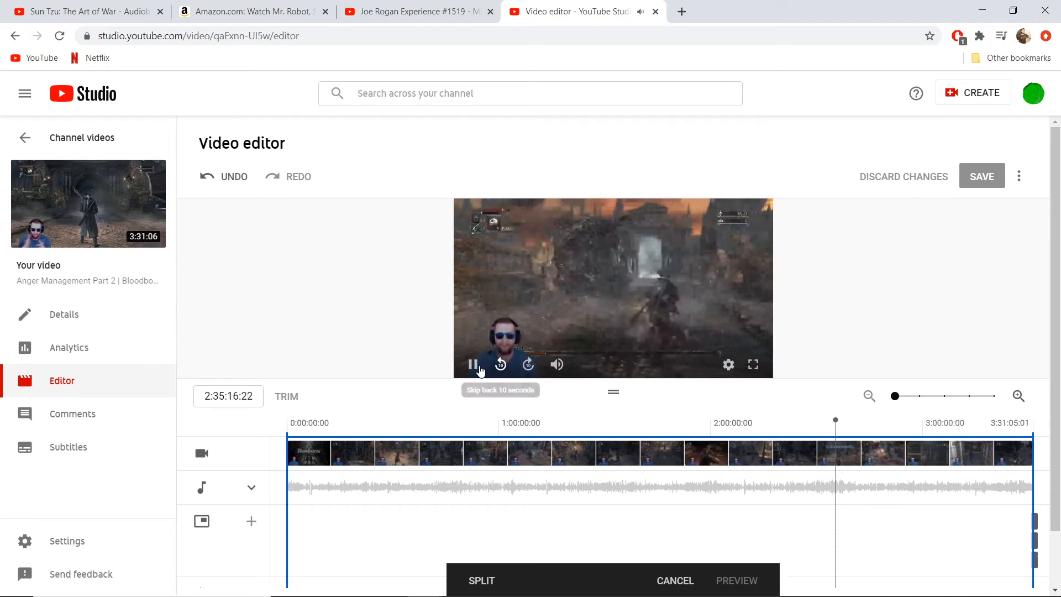
pyautogui.click(528, 367)
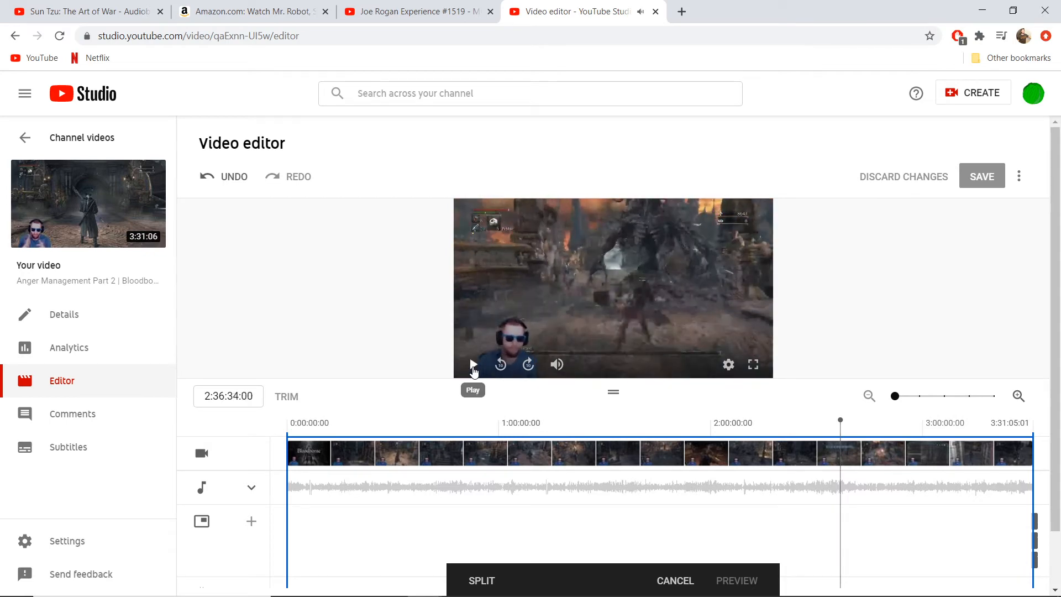
pyautogui.click(474, 369)
pyautogui.click(473, 370)
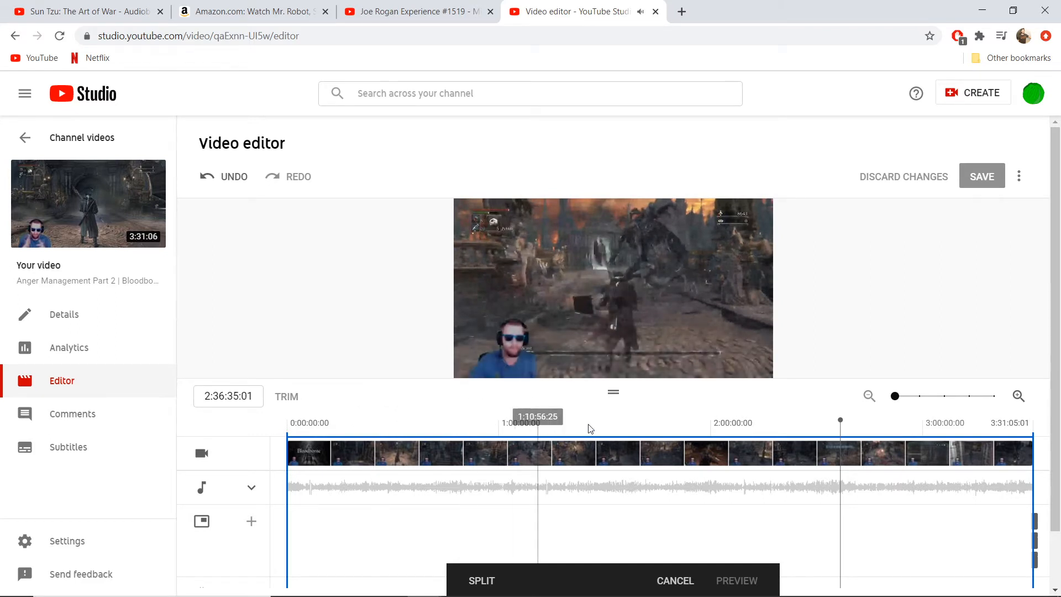
pyautogui.click(483, 580)
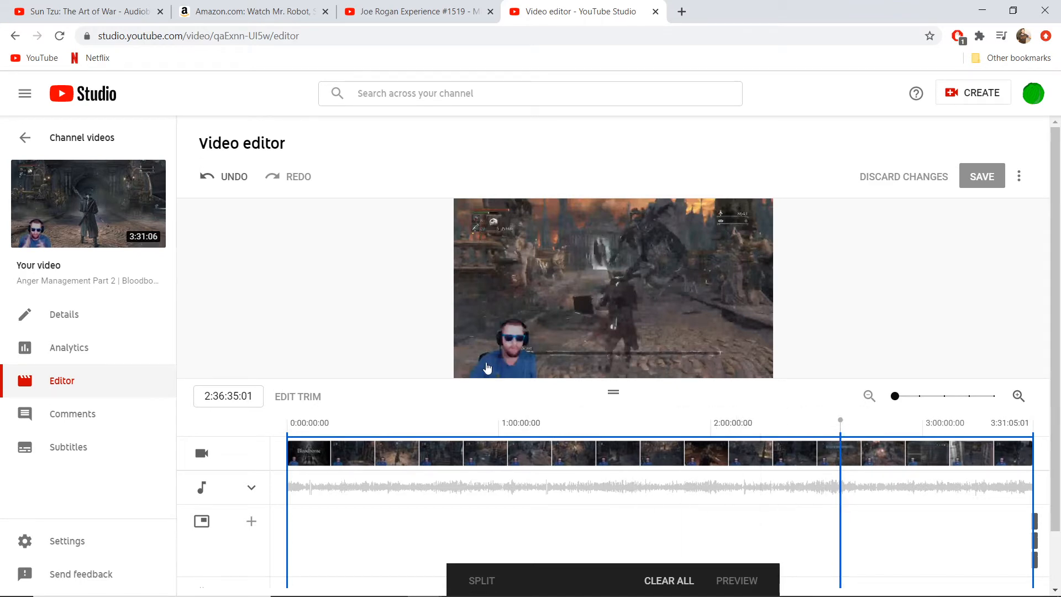
# Step: Play on from the split, pause at 2:37:18:09 and add a second split there
pyautogui.click(472, 372)
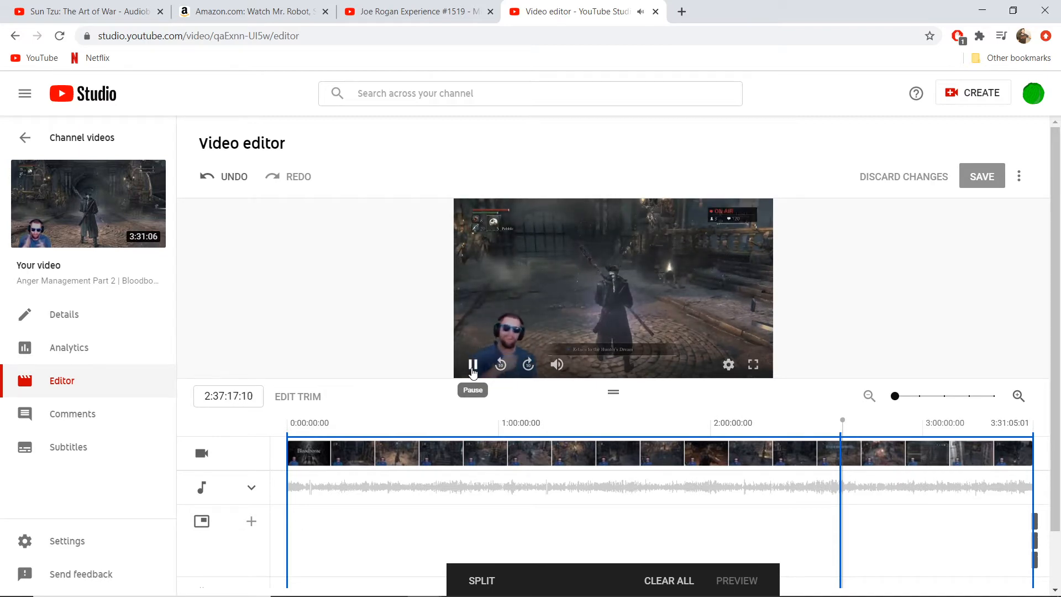
pyautogui.click(474, 364)
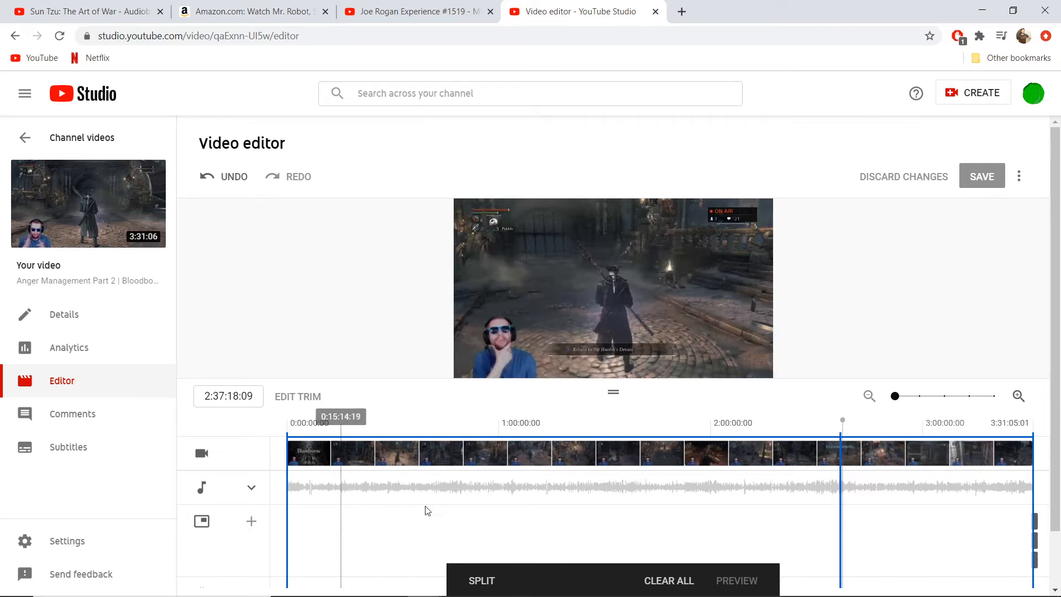
pyautogui.click(480, 584)
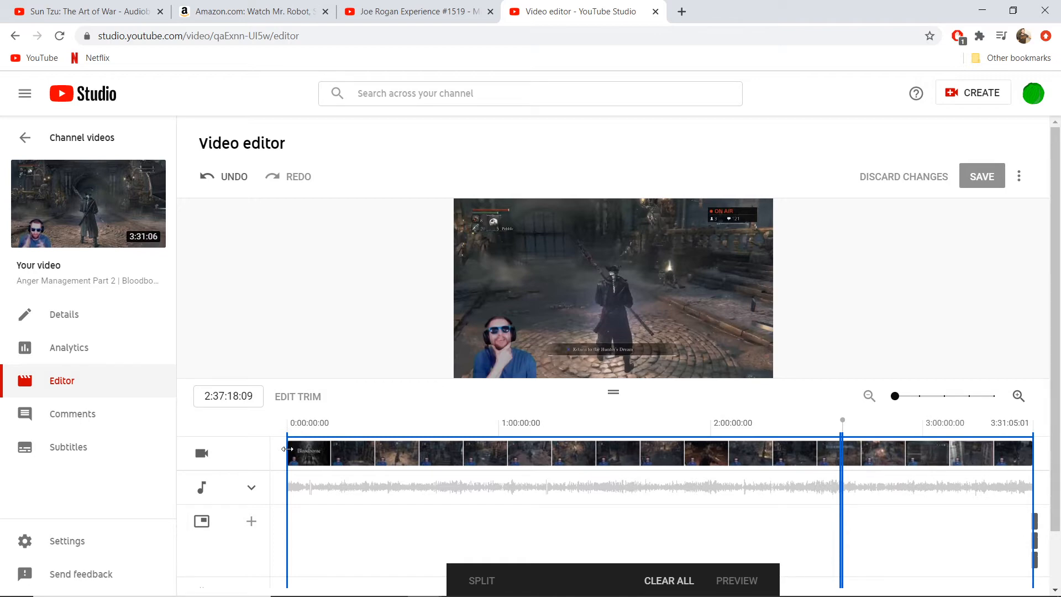
# Step: Bring the trim's start forward to about 2:35:22, just before the first split
pyautogui.moveTo(287, 449); pyautogui.dragTo(834, 482)
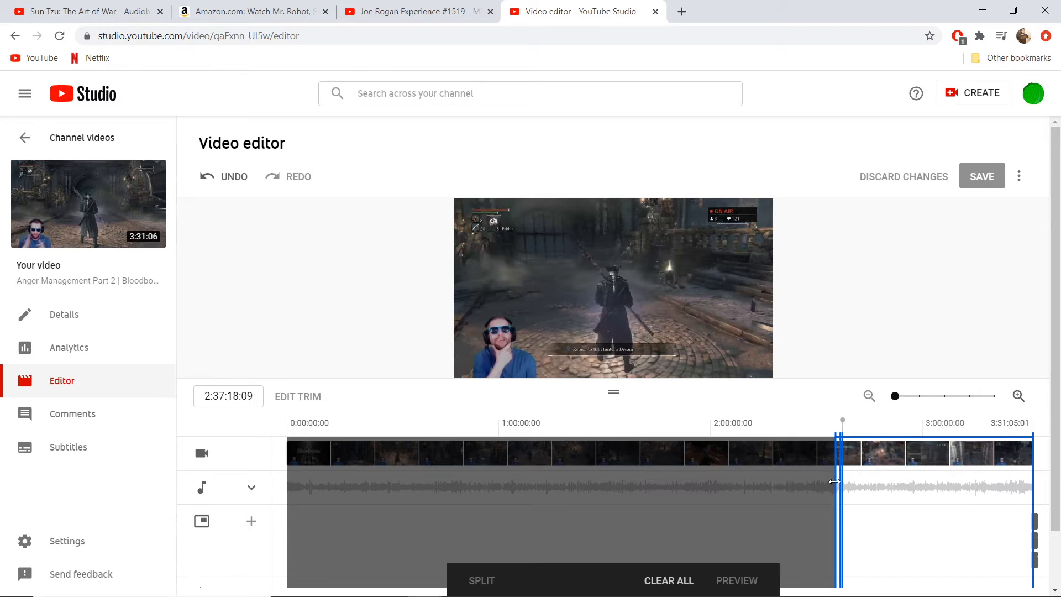
pyautogui.moveTo(835, 482); pyautogui.dragTo(836, 483)
pyautogui.moveTo(836, 483); pyautogui.dragTo(835, 484)
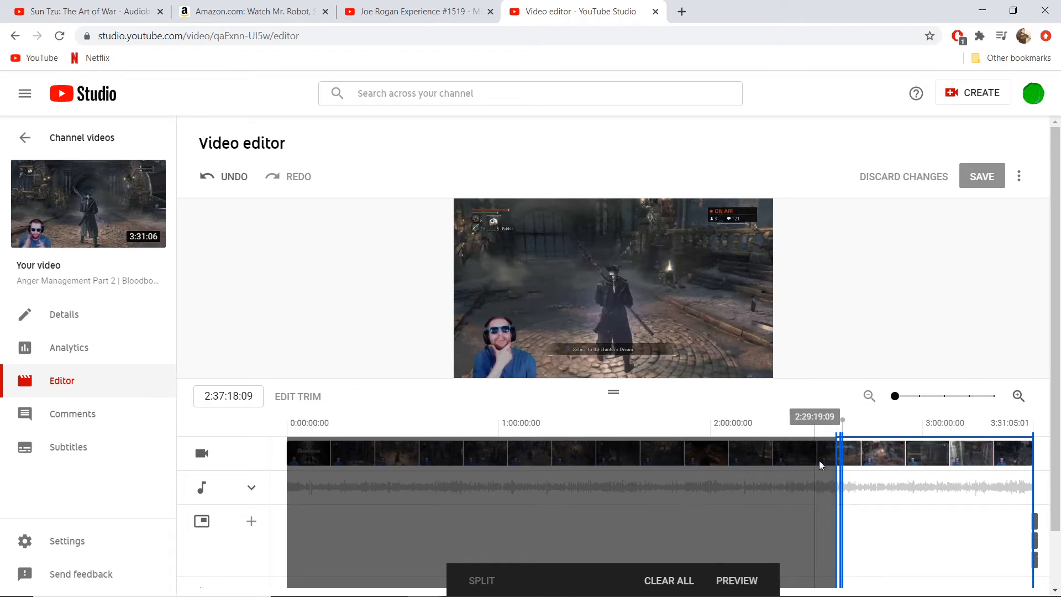
pyautogui.click(1017, 397)
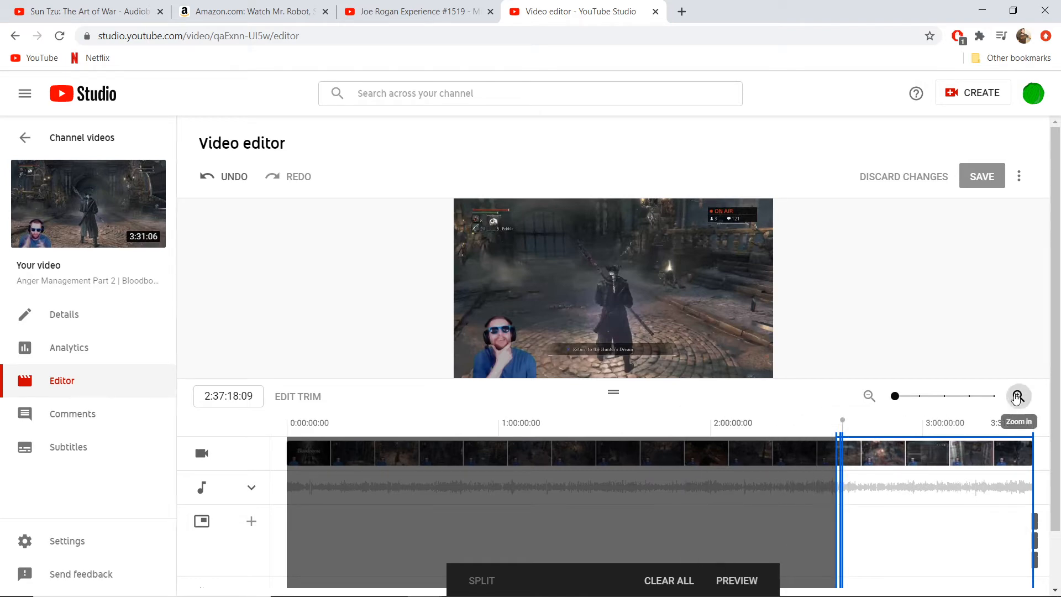
pyautogui.click(1018, 398)
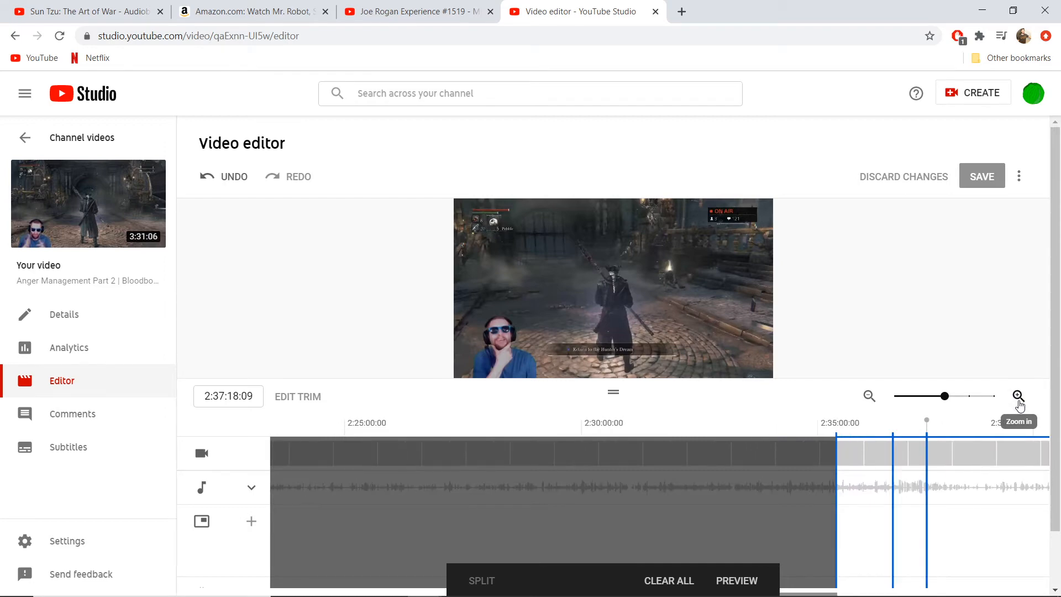
pyautogui.click(1019, 398)
pyautogui.click(1020, 401)
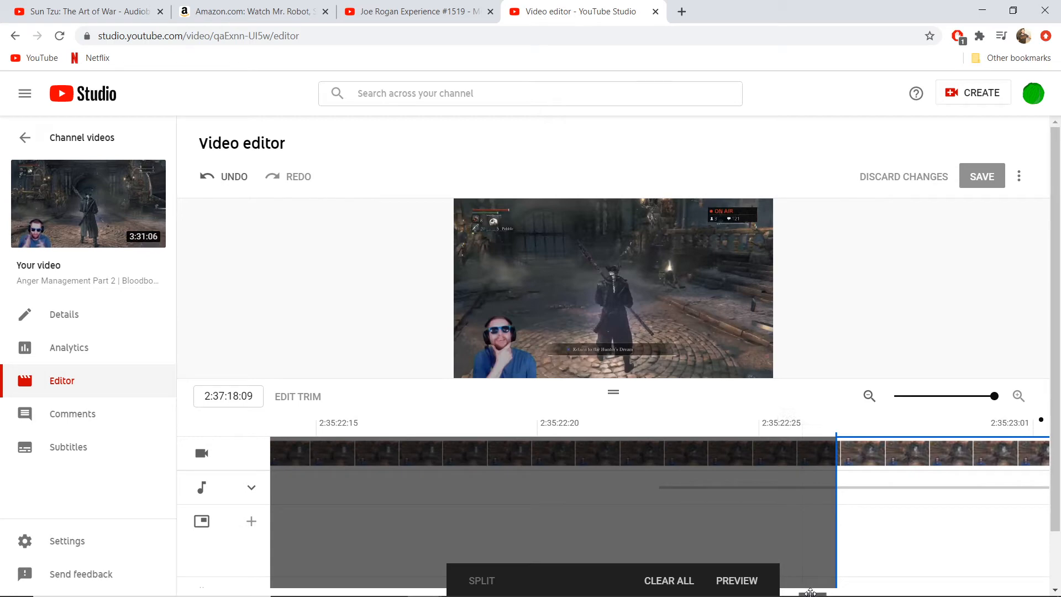
pyautogui.moveTo(811, 593); pyautogui.dragTo(807, 592)
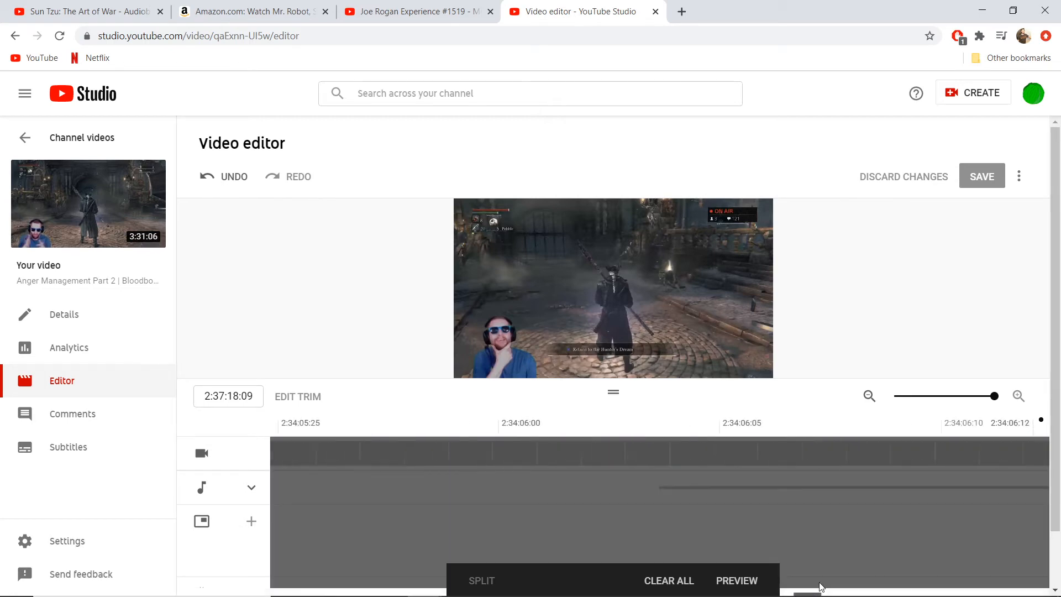
pyautogui.click(869, 397)
pyautogui.click(869, 397)
pyautogui.click(869, 397)
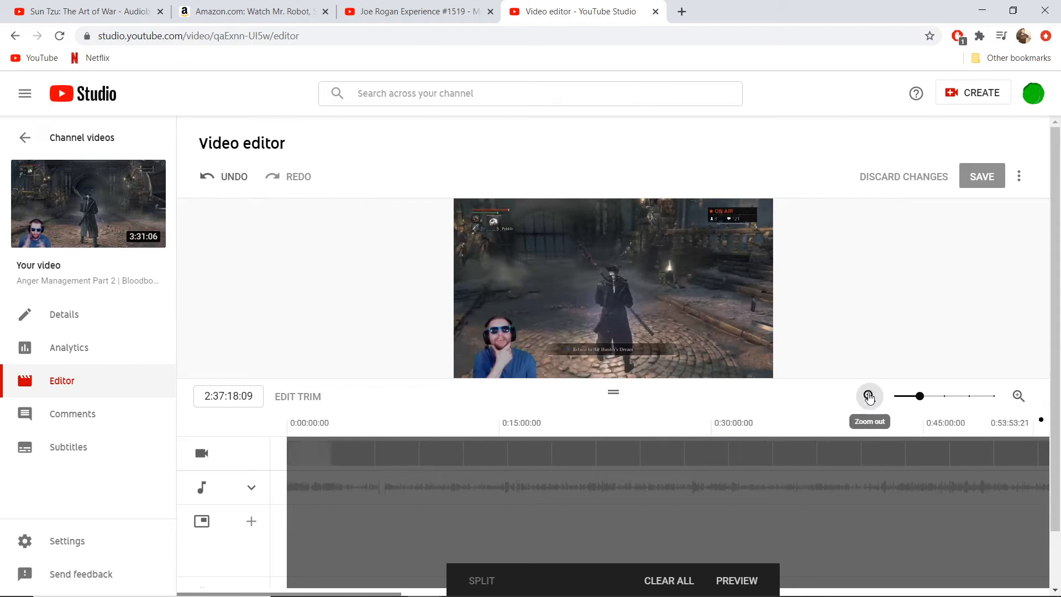
pyautogui.click(868, 397)
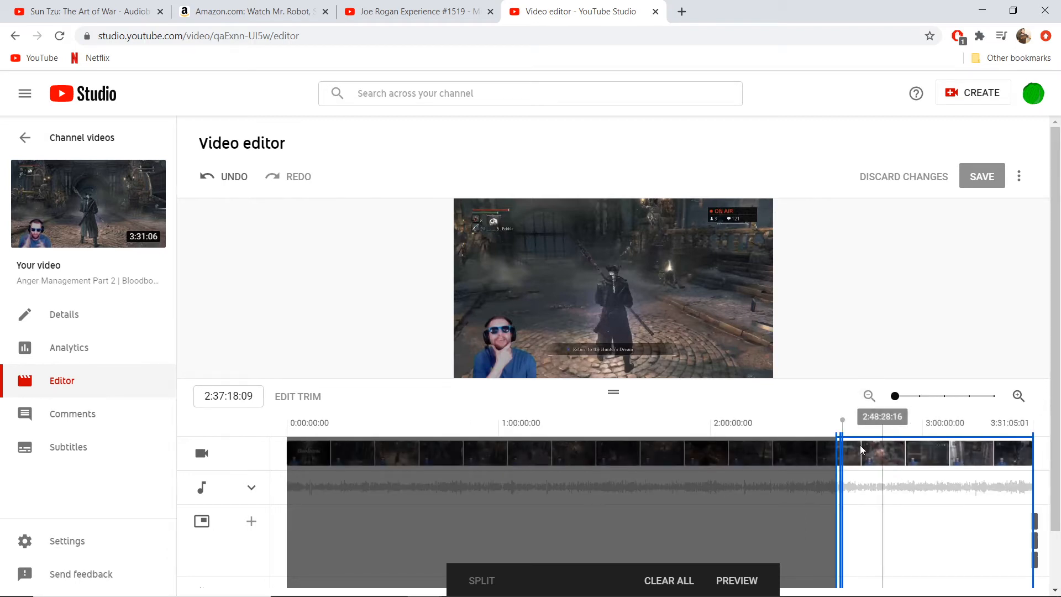
# Step: Fine-tune the trim's start so that it meets the first split at 2:36:35:01
pyautogui.click(1018, 396)
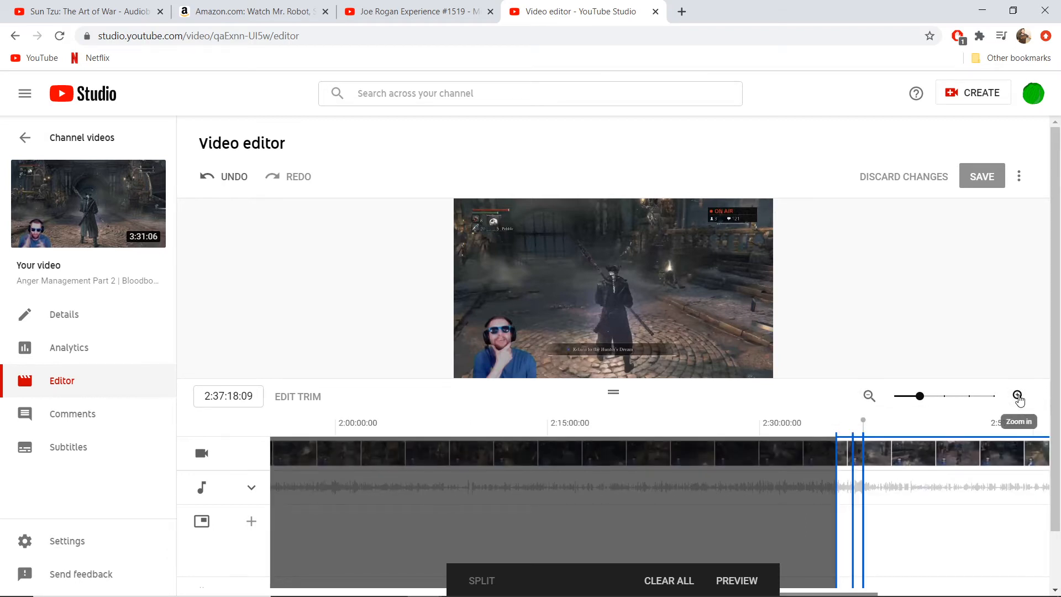
pyautogui.click(1017, 396)
pyautogui.click(1017, 397)
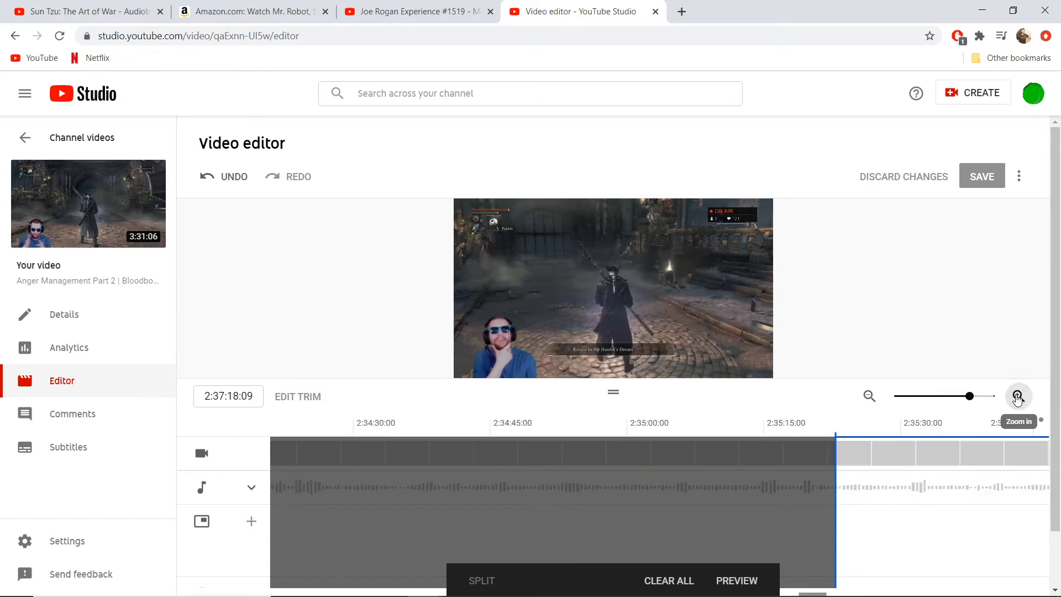
pyautogui.click(870, 397)
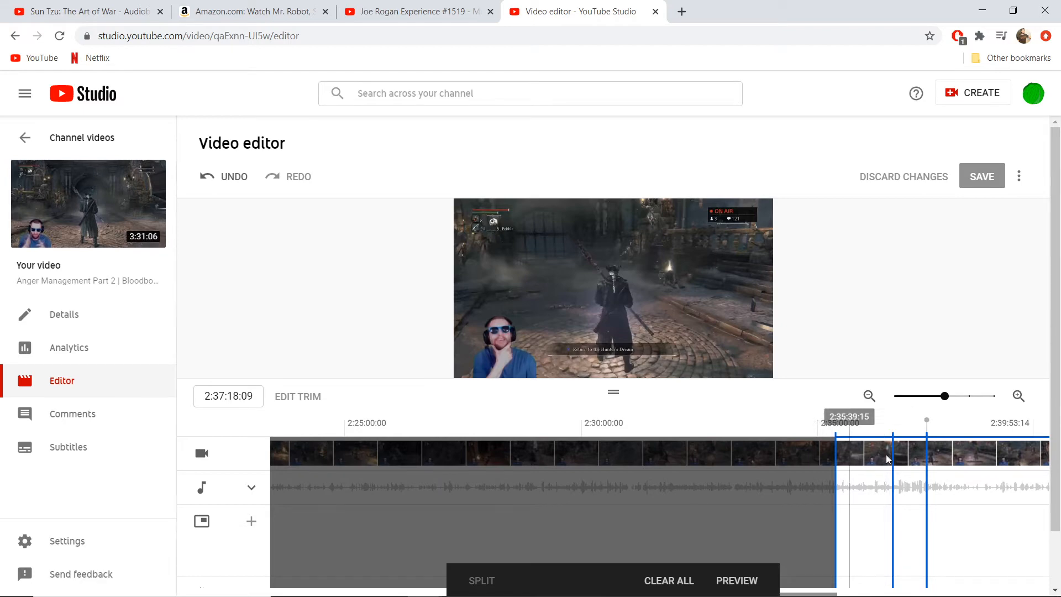
pyautogui.moveTo(838, 458); pyautogui.dragTo(868, 457)
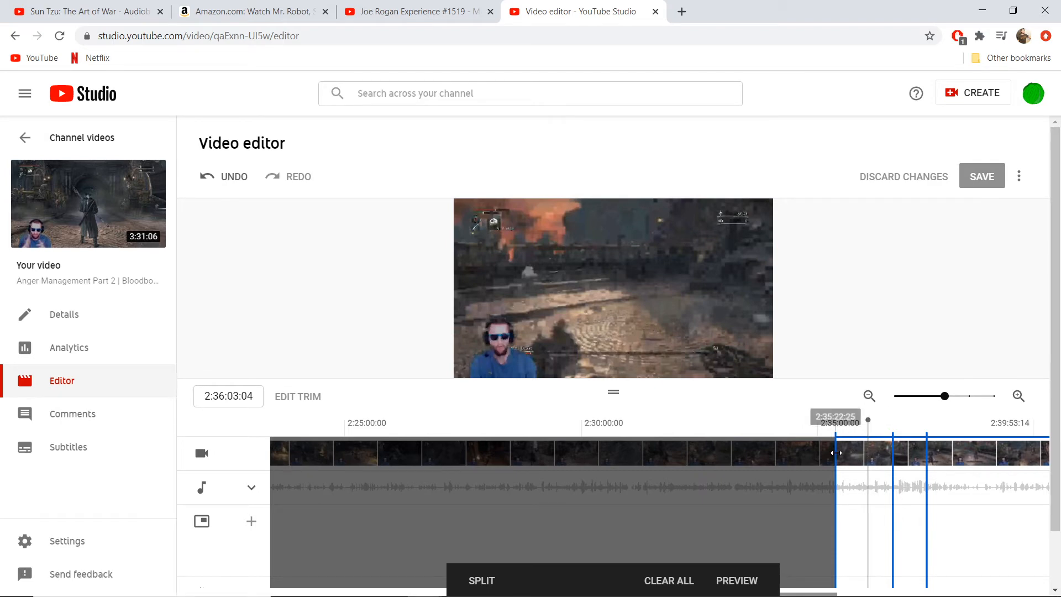
pyautogui.moveTo(836, 453); pyautogui.dragTo(888, 455)
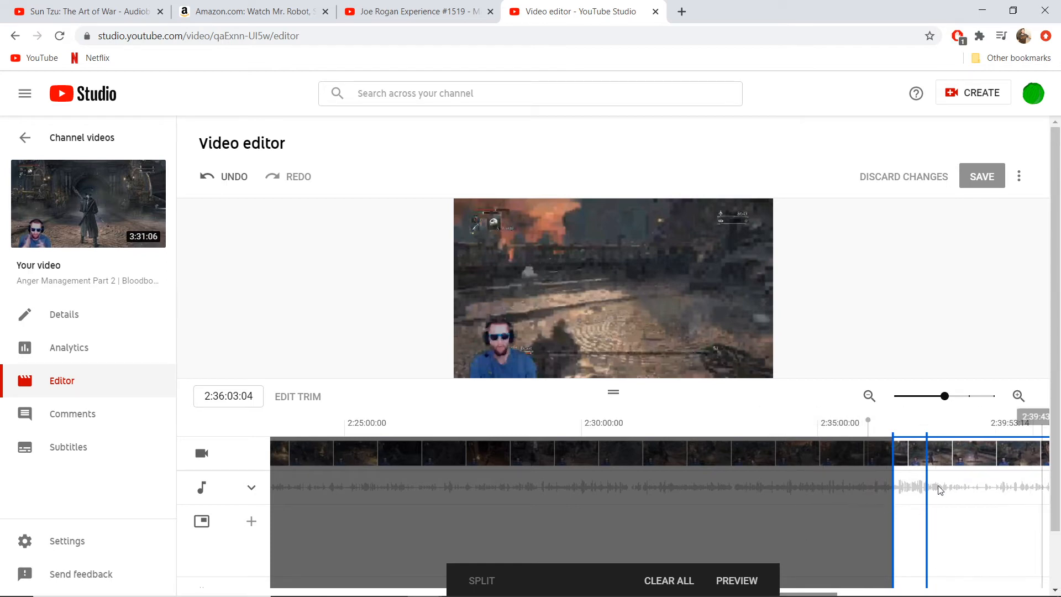
# Step: Pull the trim's end back from the end of the video to about 2:38:19, just past the second split
pyautogui.click(870, 397)
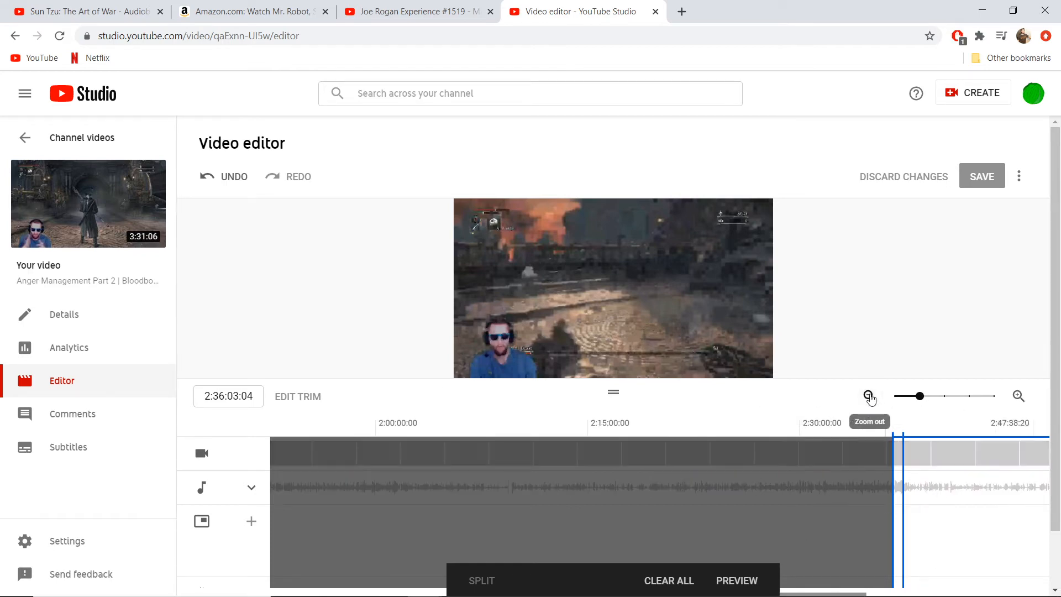
pyautogui.click(869, 396)
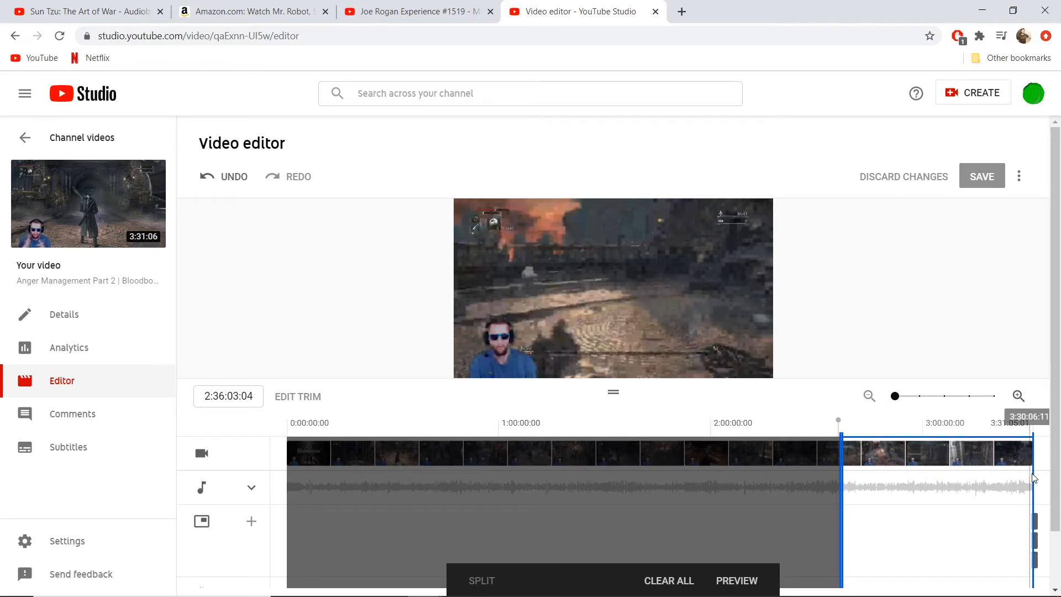
pyautogui.moveTo(1034, 478); pyautogui.dragTo(848, 483)
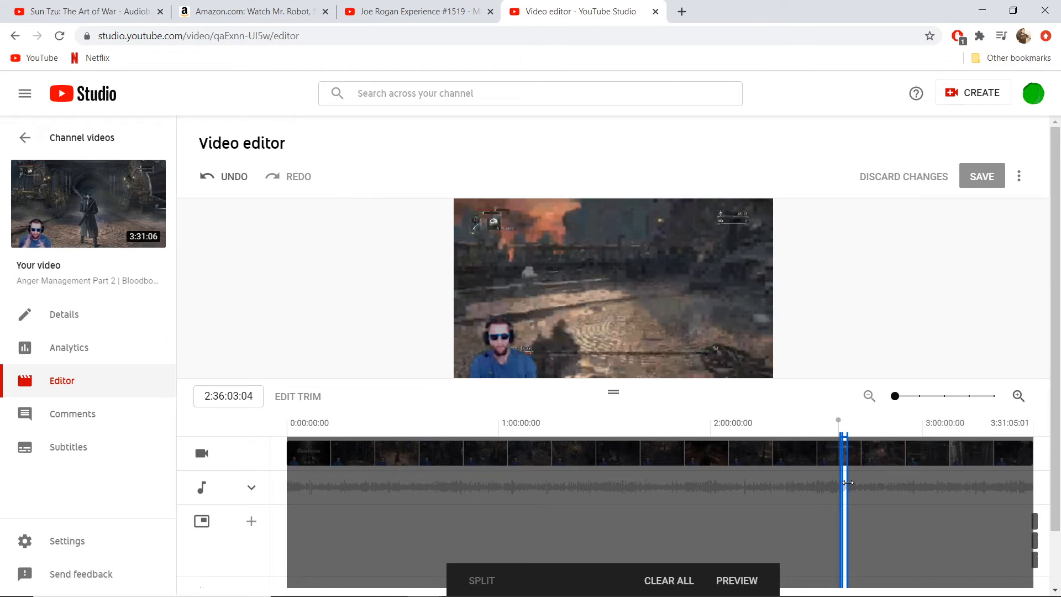
pyautogui.moveTo(848, 482); pyautogui.dragTo(848, 482)
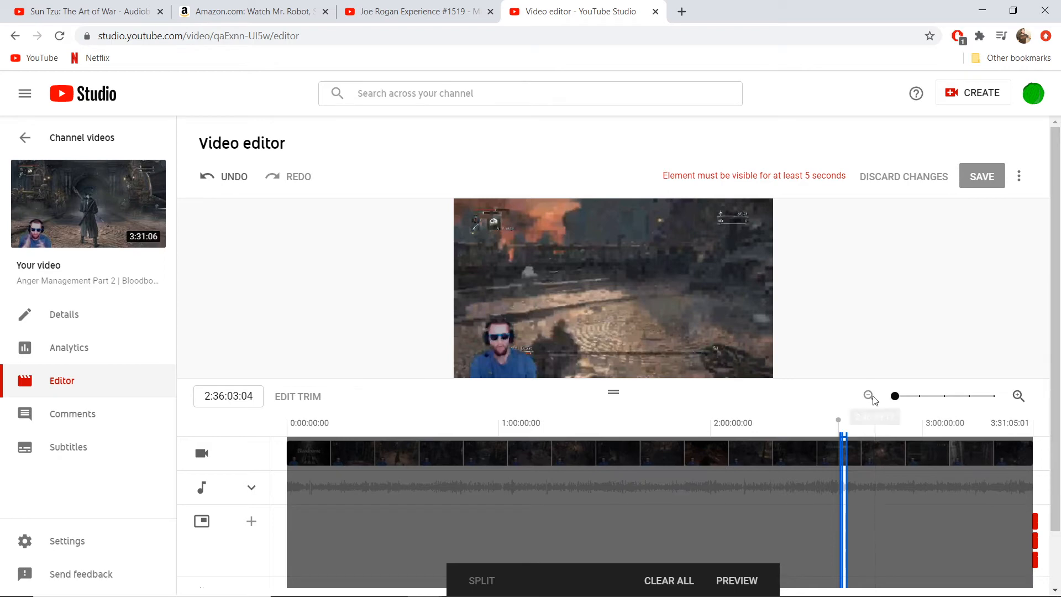
# Step: Fine-tune the trim's end so that it meets the second split at 2:37:18:09
pyautogui.click(1018, 397)
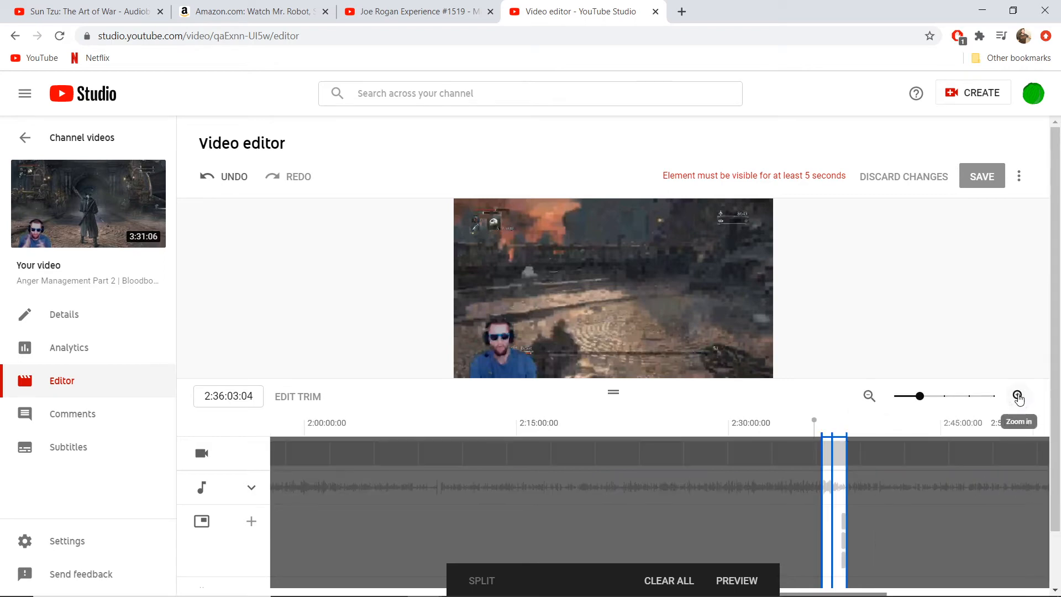
pyautogui.click(1017, 397)
pyautogui.click(1018, 397)
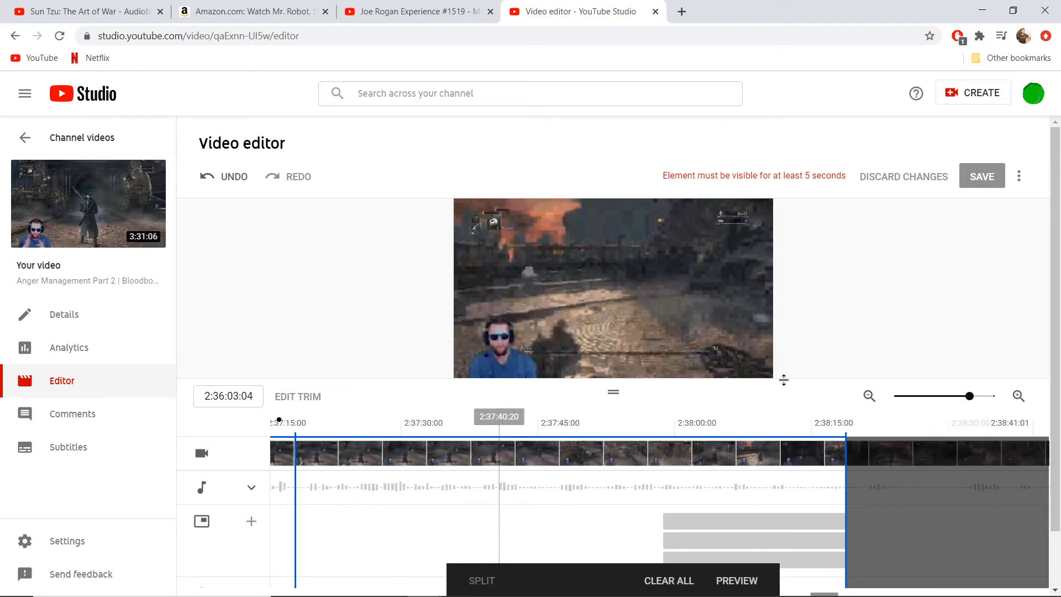
pyautogui.click(870, 398)
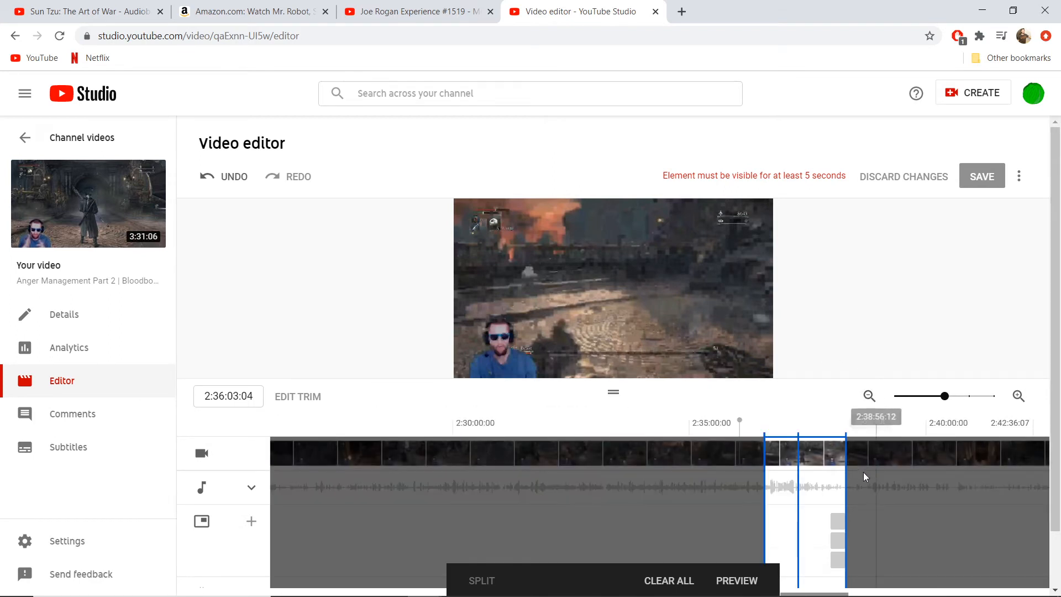
pyautogui.moveTo(846, 470); pyautogui.dragTo(800, 469)
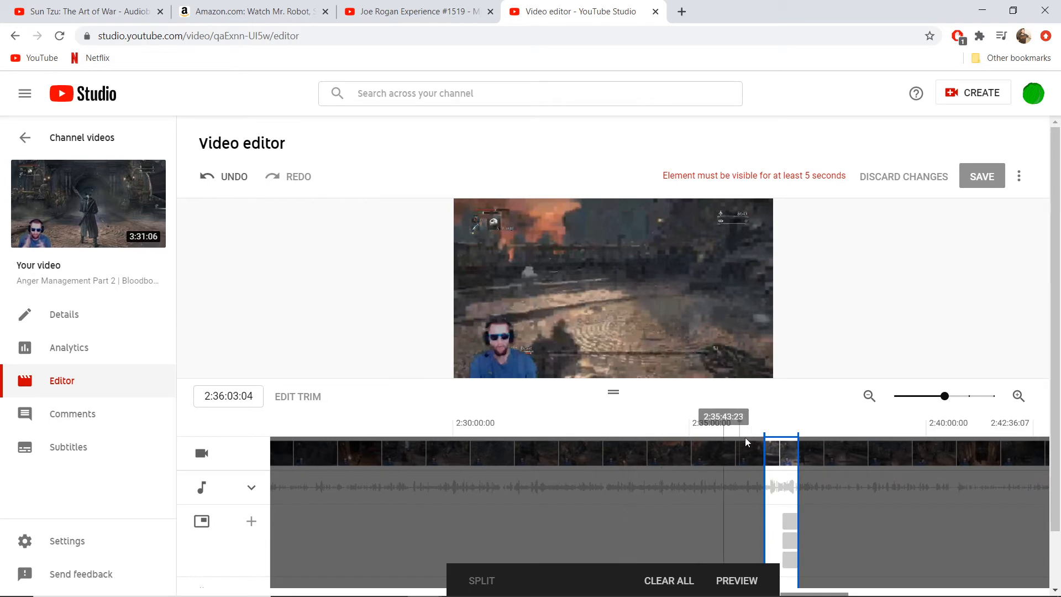
# Step: Try adding a split at 2:37:04:09 inside the kept section, and undo it
pyautogui.click(788, 458)
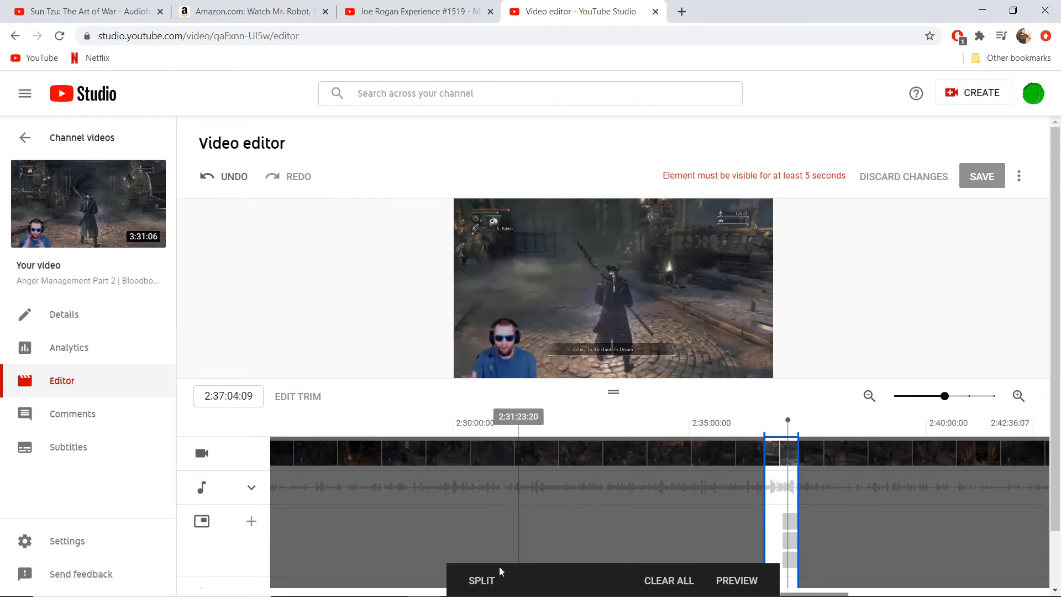
pyautogui.click(484, 579)
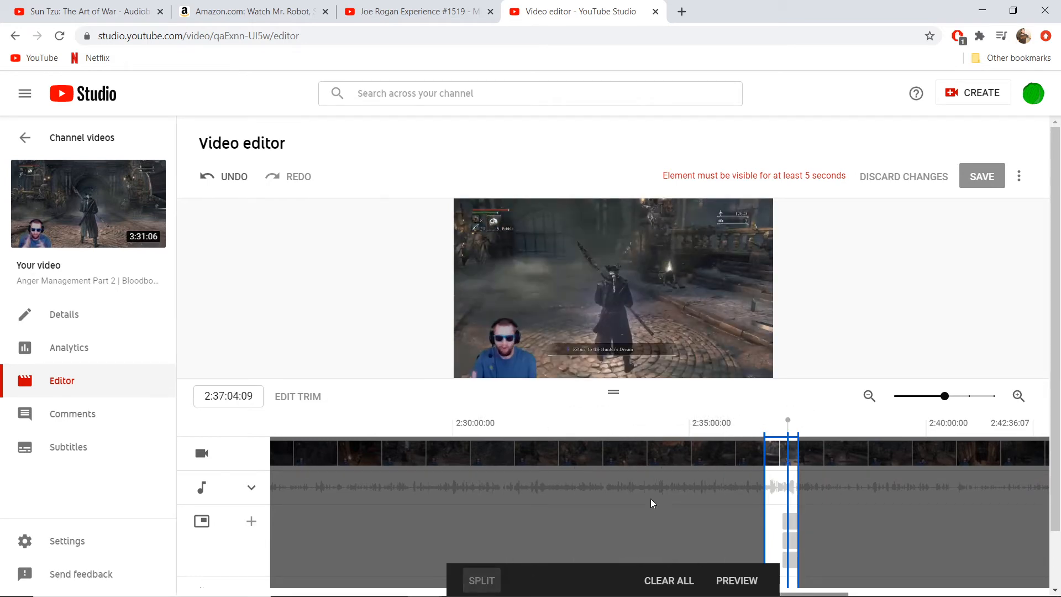
pyautogui.click(226, 187)
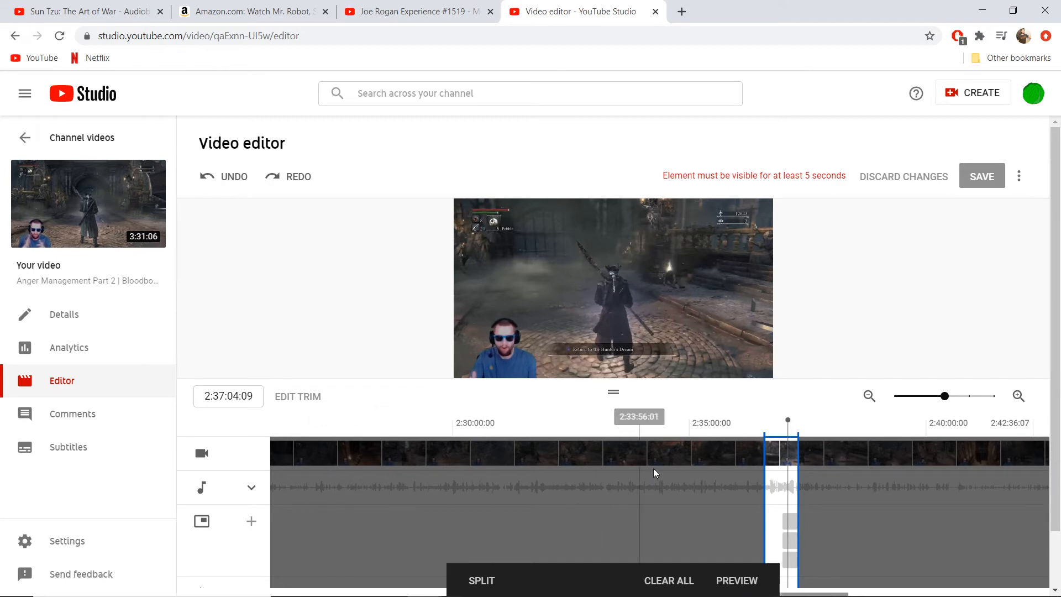
# Step: Check the editor's save options, and preview the trim to leave only the section between the two former splits
pyautogui.click(1020, 177)
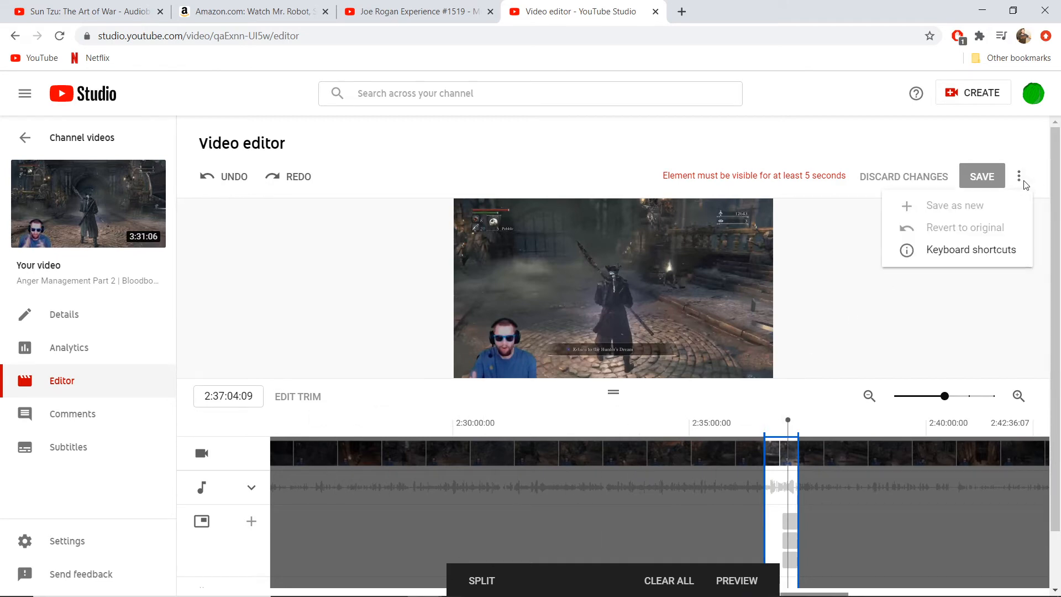
pyautogui.click(1021, 179)
pyautogui.click(1021, 179)
pyautogui.click(1017, 176)
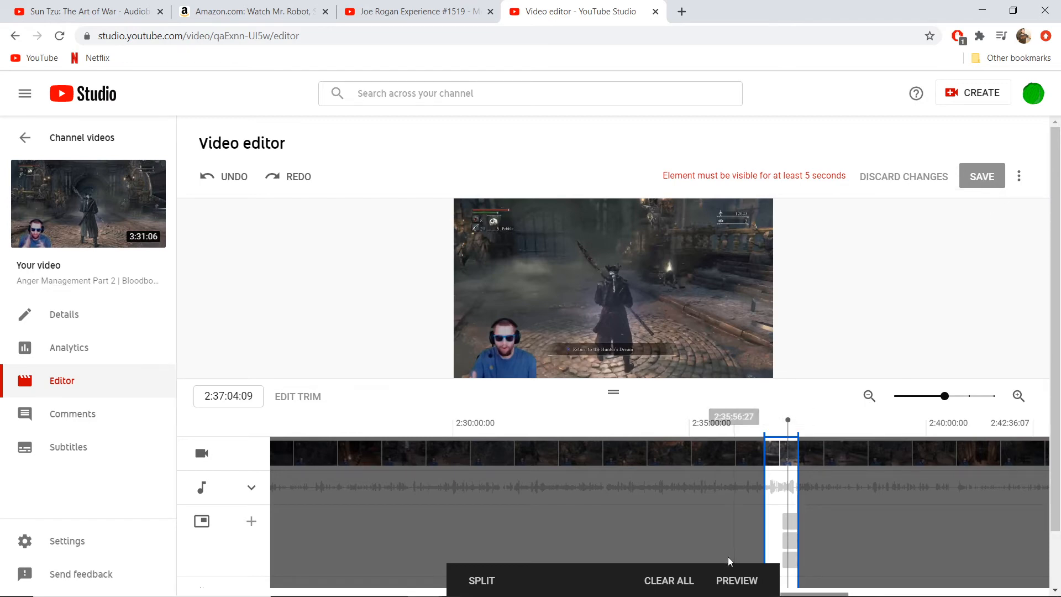
pyautogui.click(728, 581)
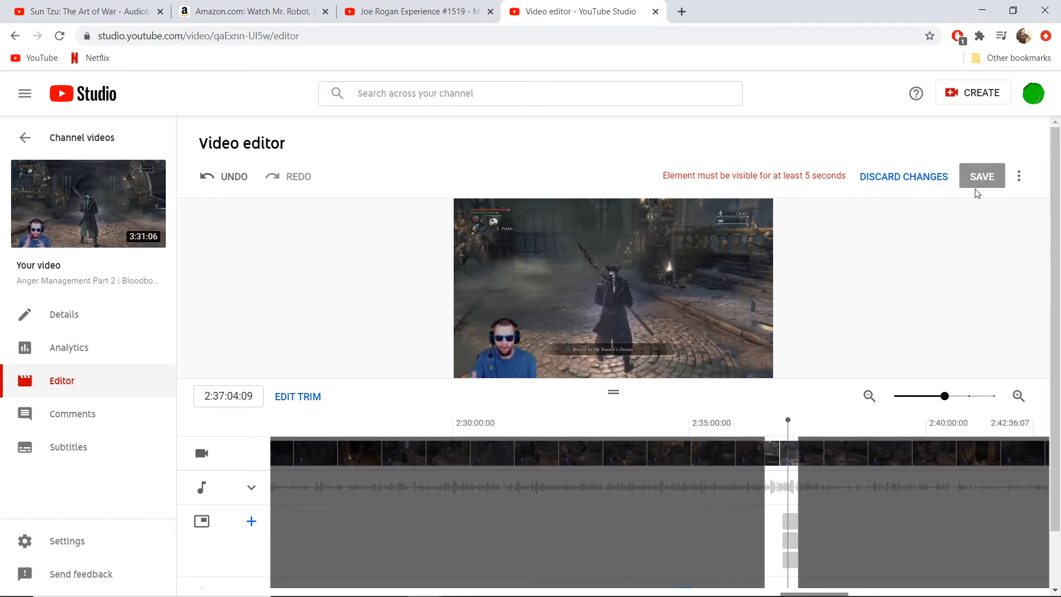
# Step: Open the Save as new dialog for the trimmed stream
pyautogui.click(1020, 177)
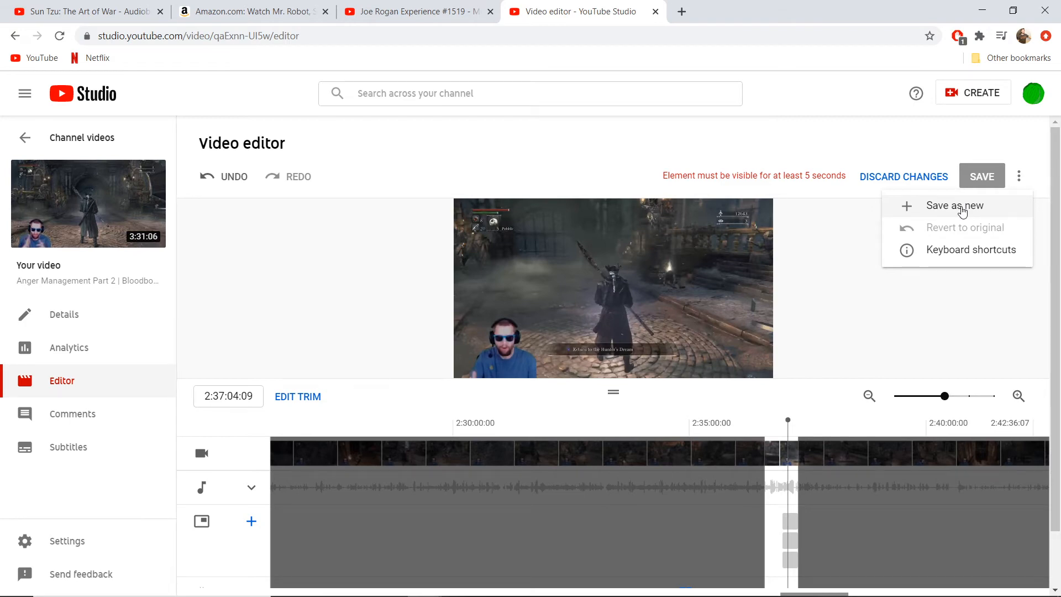
pyautogui.click(907, 272)
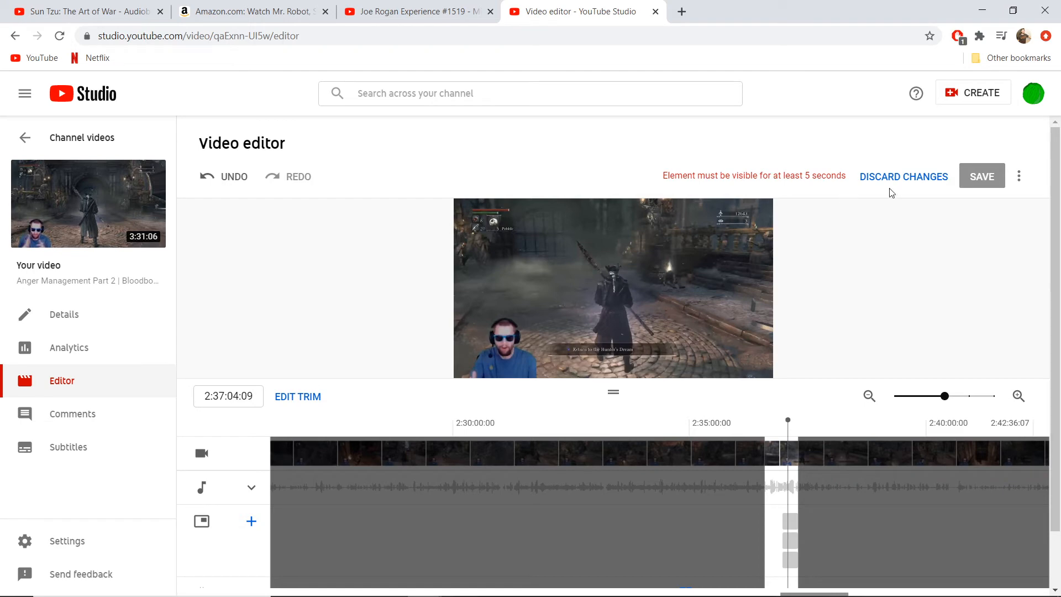
pyautogui.click(1018, 181)
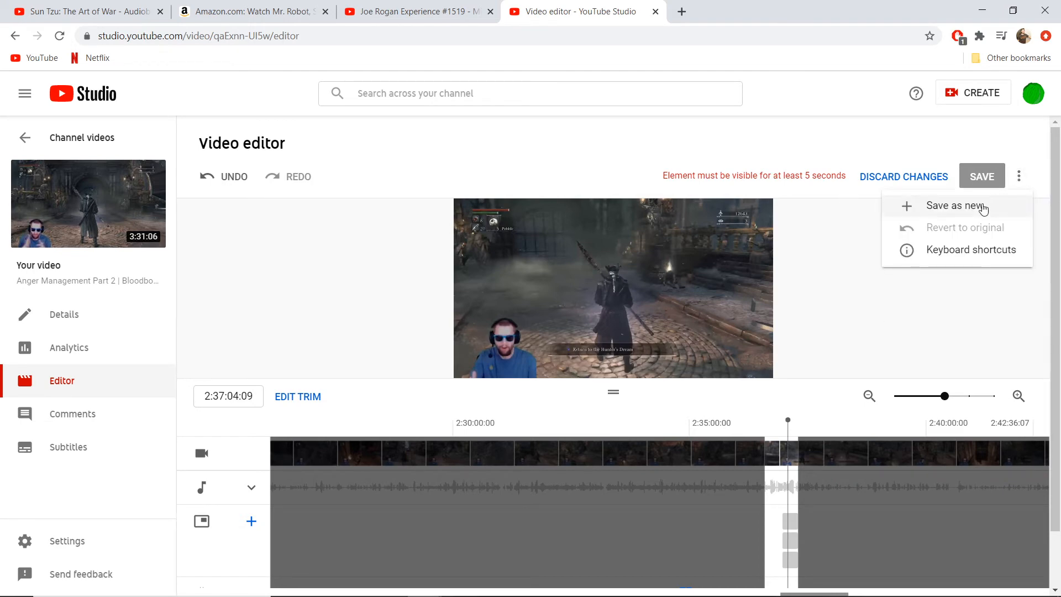
pyautogui.click(1022, 183)
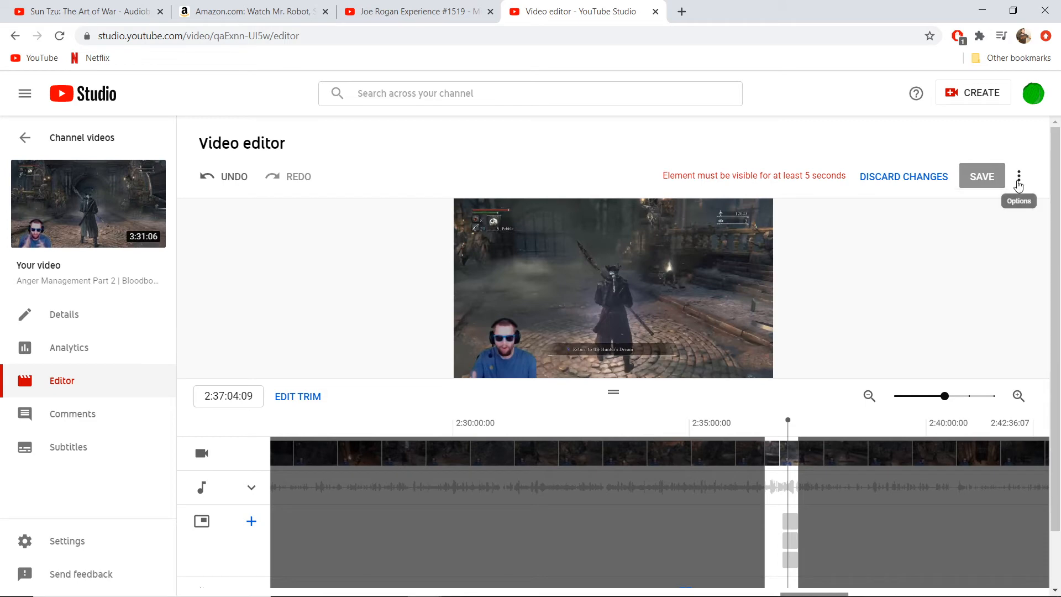
pyautogui.click(1020, 180)
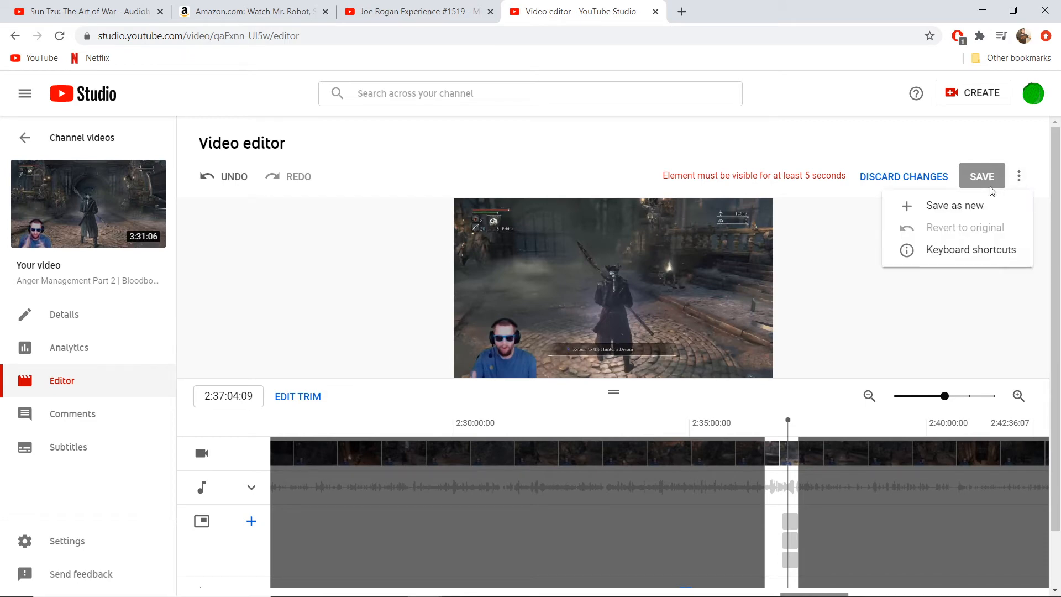
pyautogui.click(958, 210)
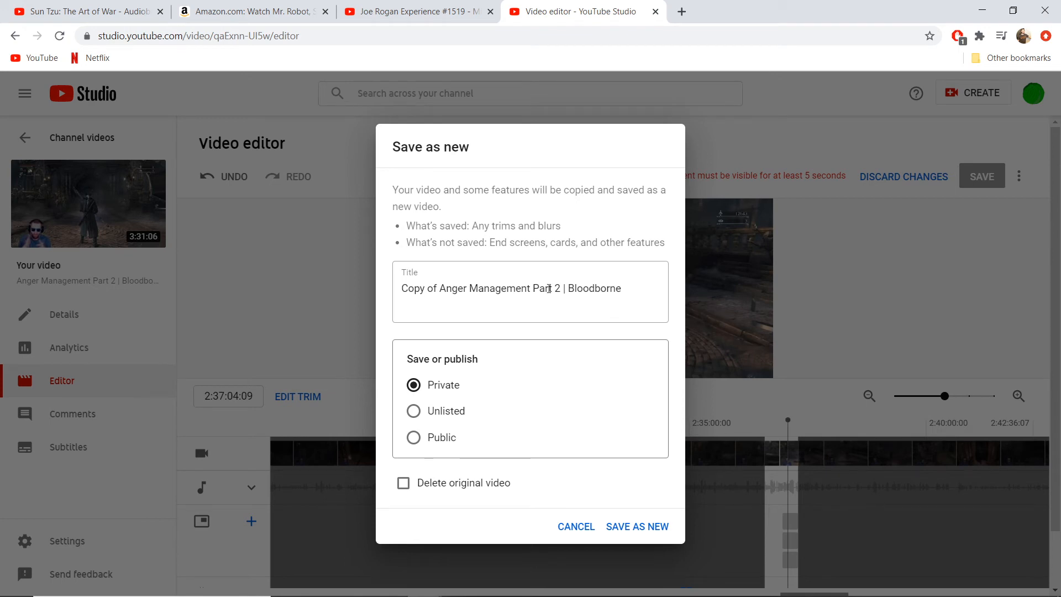
# Step: Clear "Copy of Anger Management Part 2" from the new video's title, keeping only "| Bloodborne"
pyautogui.moveTo(561, 290); pyautogui.dragTo(307, 313)
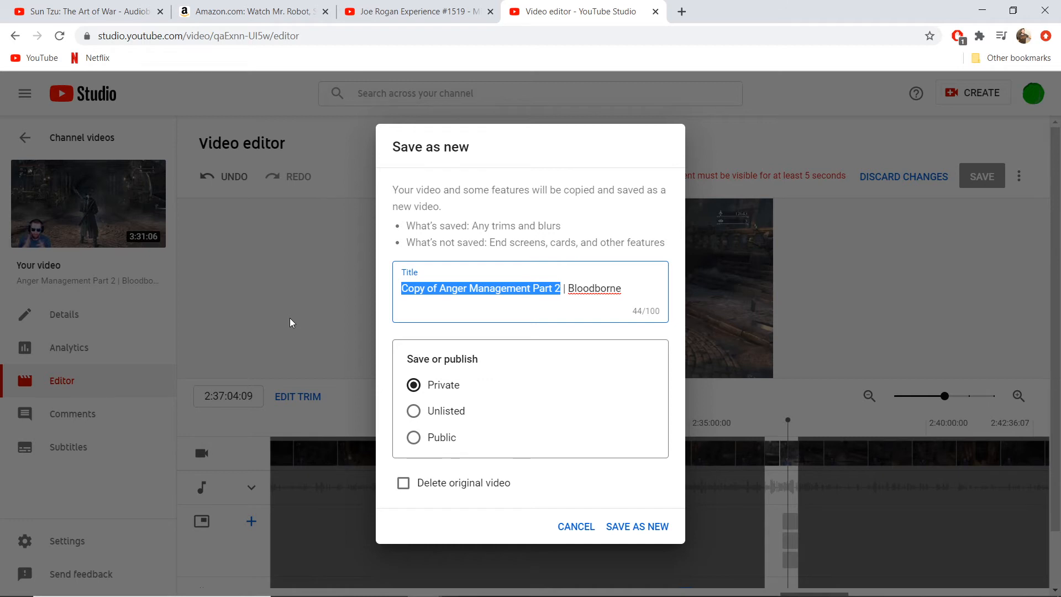
pyautogui.write('Killshiot')
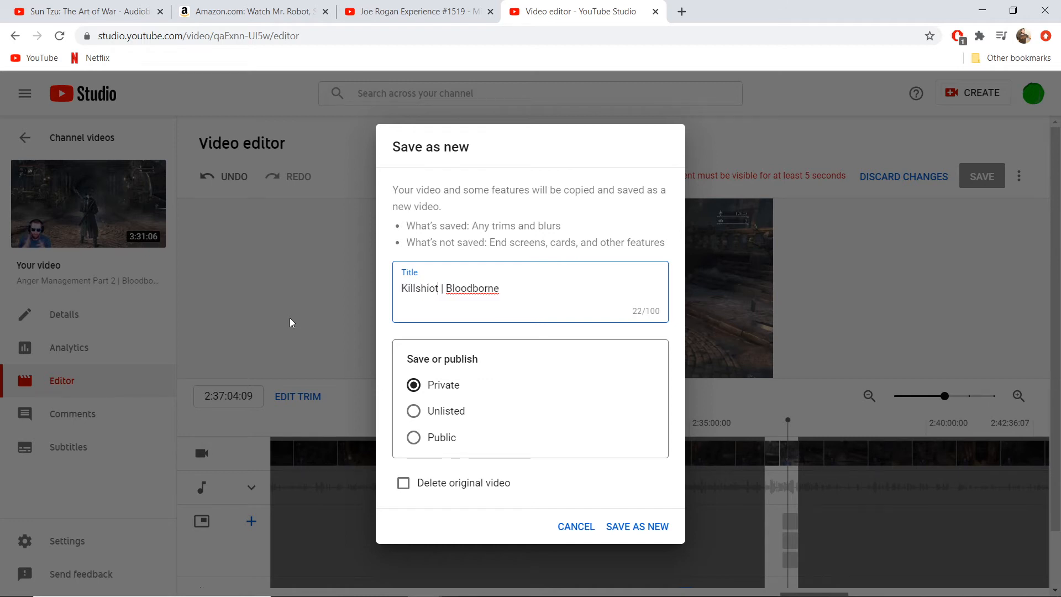
pyautogui.hotkey('shift', 'Home')
pyautogui.press('BackSpace')
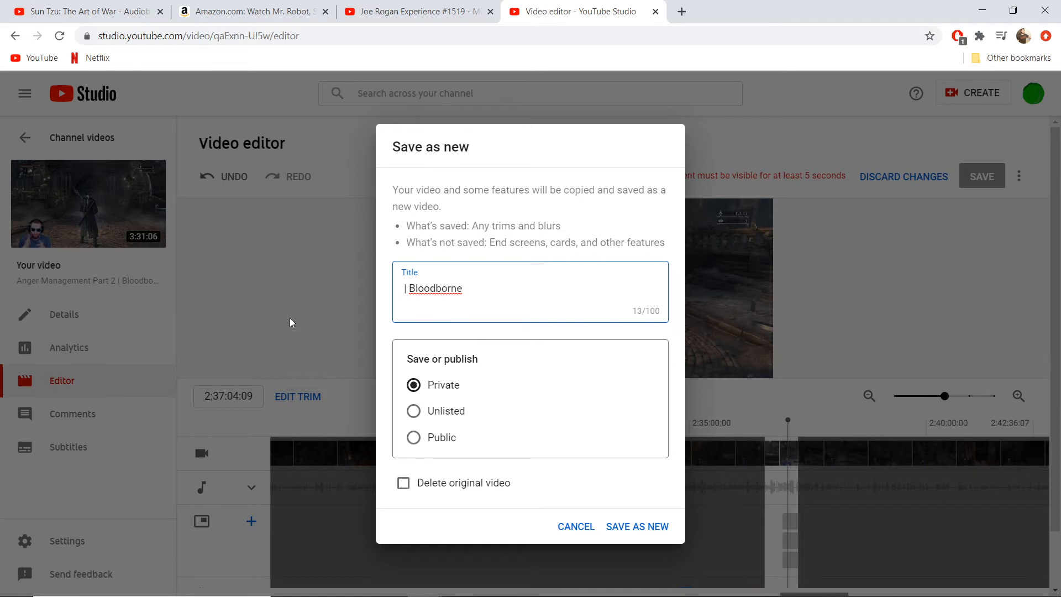
pyautogui.write('Killing my')
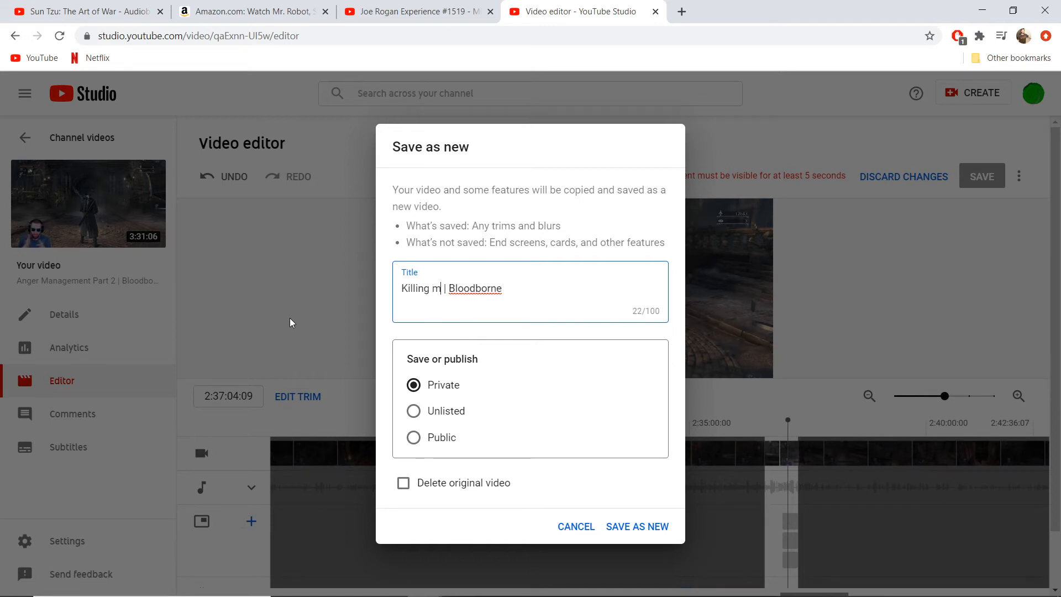
pyautogui.press('BackSpace')
pyautogui.press('BackSpace')
pyautogui.press('BackSpace')
pyautogui.press('BackSpace')
pyautogui.press('BackSpace')
pyautogui.press('BackSpace')
pyautogui.press('BackSpace')
pyautogui.press('BackSpace')
pyautogui.press('BackSpace')
pyautogui.press('BackSpace')
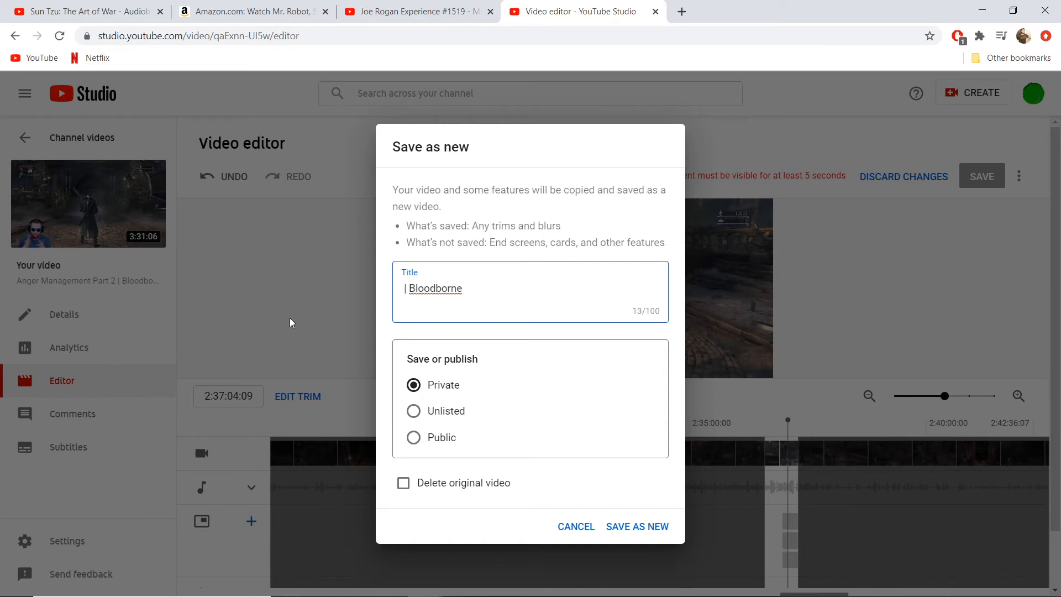
pyautogui.write('The fl')
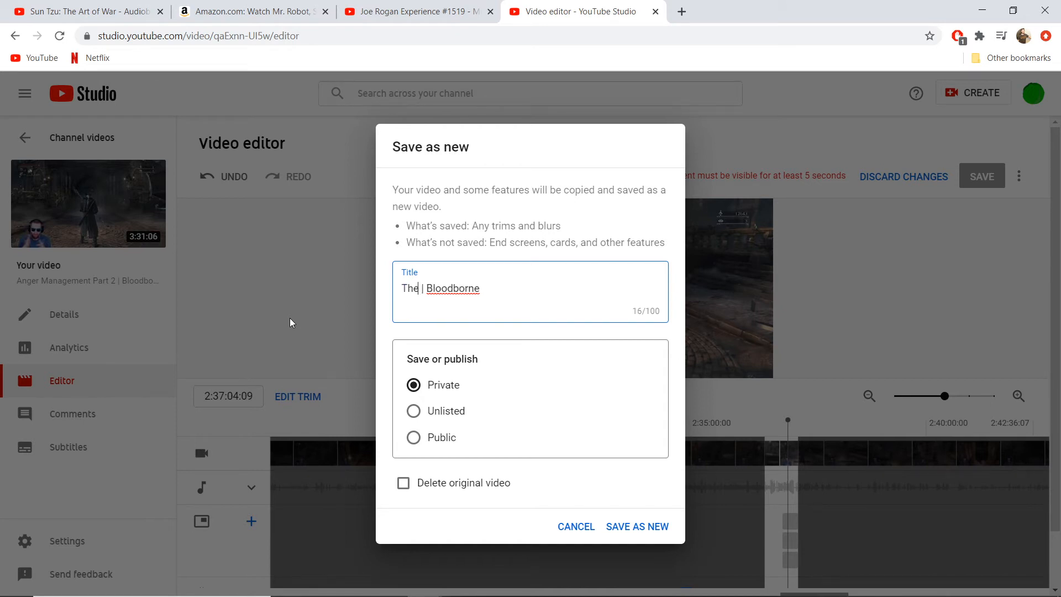
pyautogui.write('st time I ki')
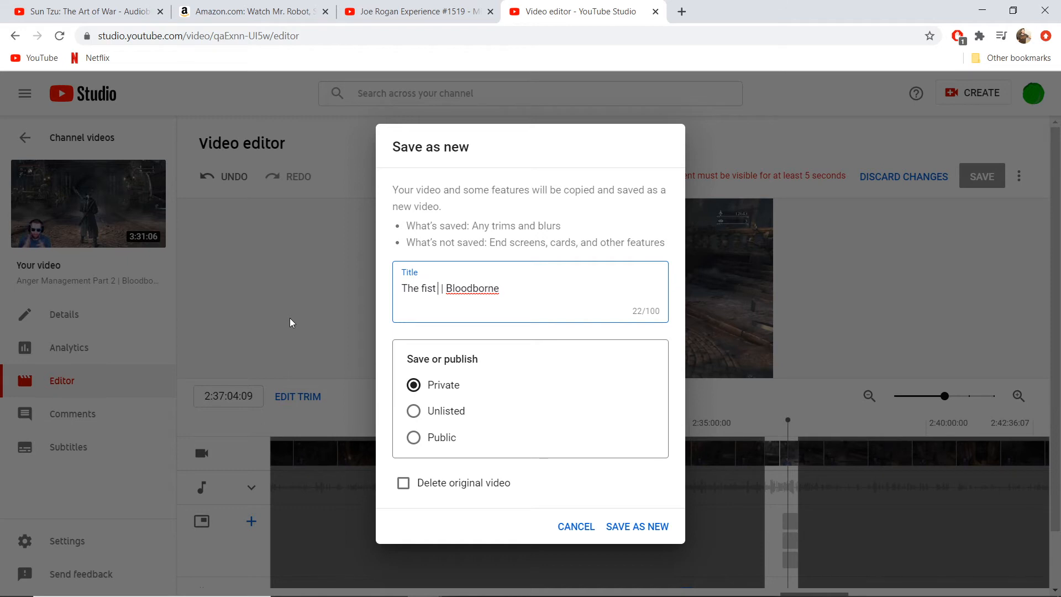
pyautogui.write('lleda')
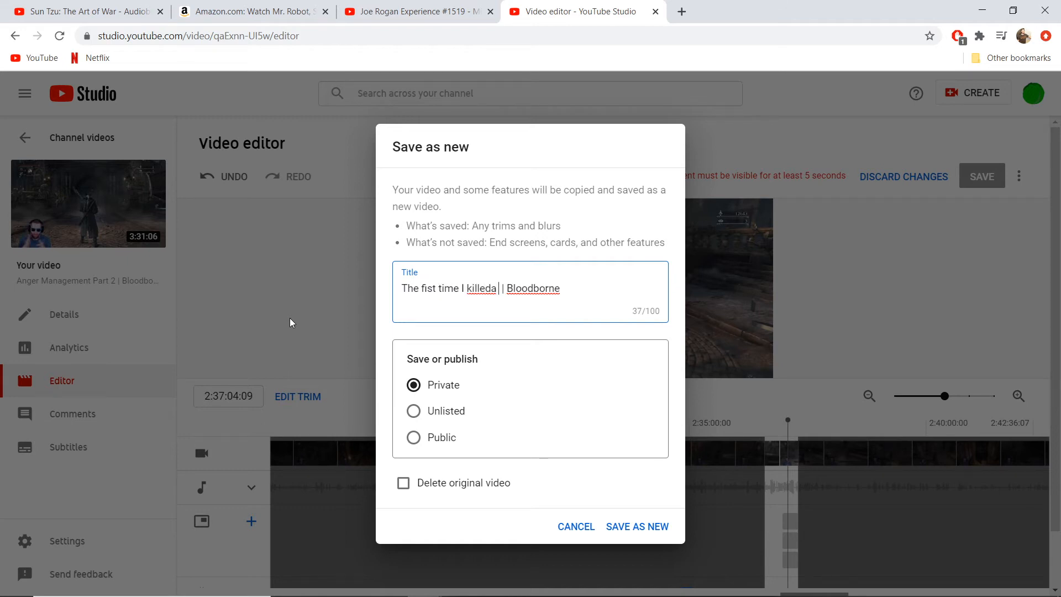
pyautogui.press('BackSpace')
pyautogui.press('BackSpace')
pyautogui.press('BackSpace')
pyautogui.press('BackSpace')
pyautogui.press('BackSpace')
pyautogui.press('BackSpace')
pyautogui.press('BackSpace')
pyautogui.press('BackSpace')
pyautogui.press('BackSpace')
pyautogui.press('BackSpace')
pyautogui.press('BackSpace')
pyautogui.press('BackSpace')
pyautogui.press('BackSpace')
pyautogui.press('BackSpace')
pyautogui.press('BackSpace')
pyautogui.press('BackSpace')
pyautogui.press('BackSpace')
pyautogui.press('BackSpace')
pyautogui.press('BackSpace')
pyautogui.press('BackSpace')
pyautogui.press('BackSpace')
pyautogui.press('BackSpace')
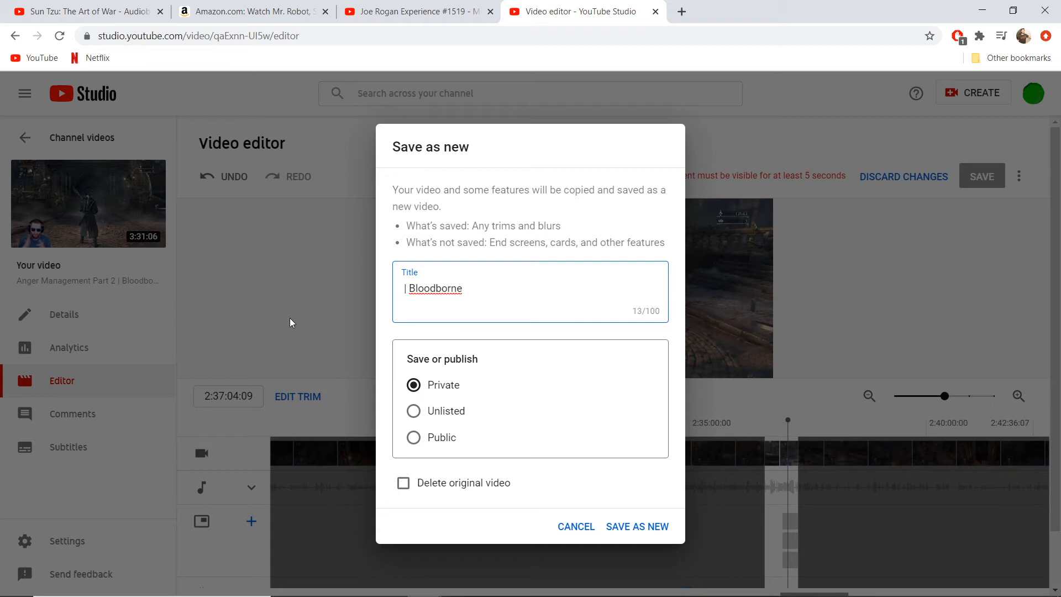
# Step: Title the copy "Killing my first boss on Bloodborne" and save it as a new private video
pyautogui.write('K')
pyautogui.press('BackSpace')
pyautogui.write('Killing m ')
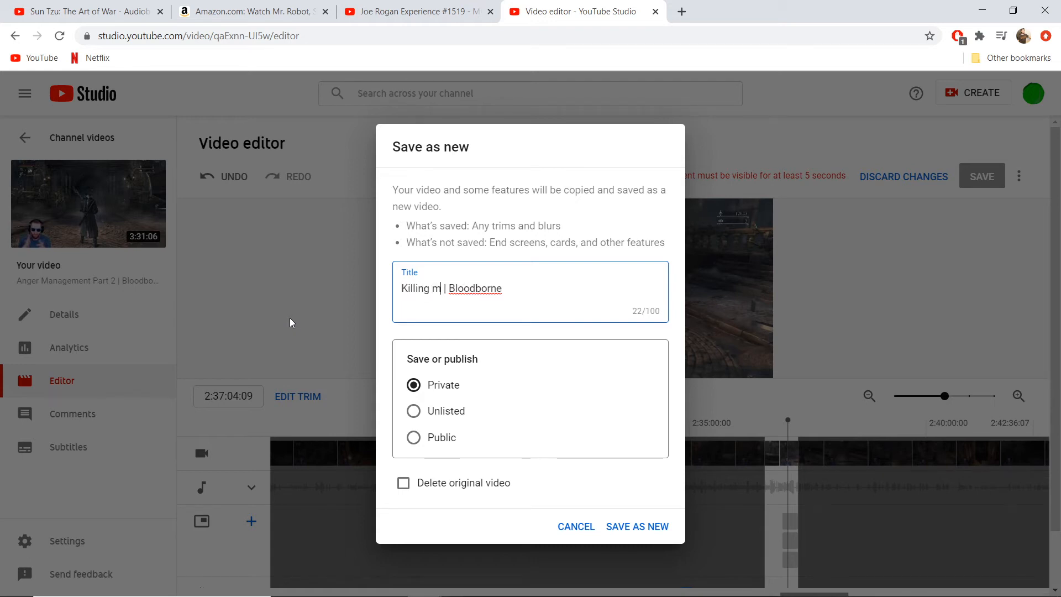
pyautogui.write('y first boss')
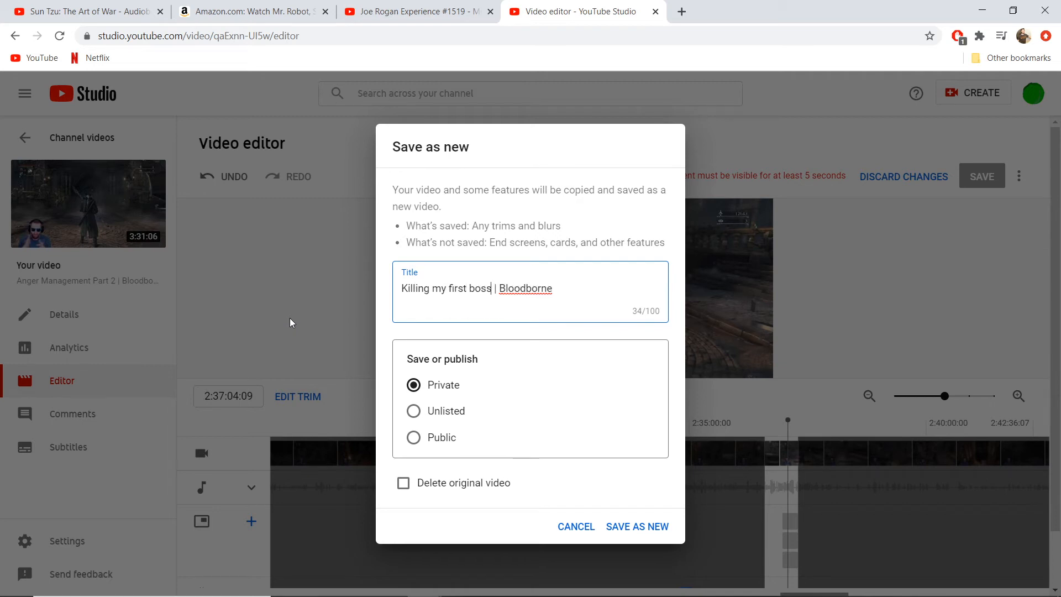
pyautogui.write(' on')
pyautogui.press('Delete')
pyautogui.press('Delete')
pyautogui.click(632, 532)
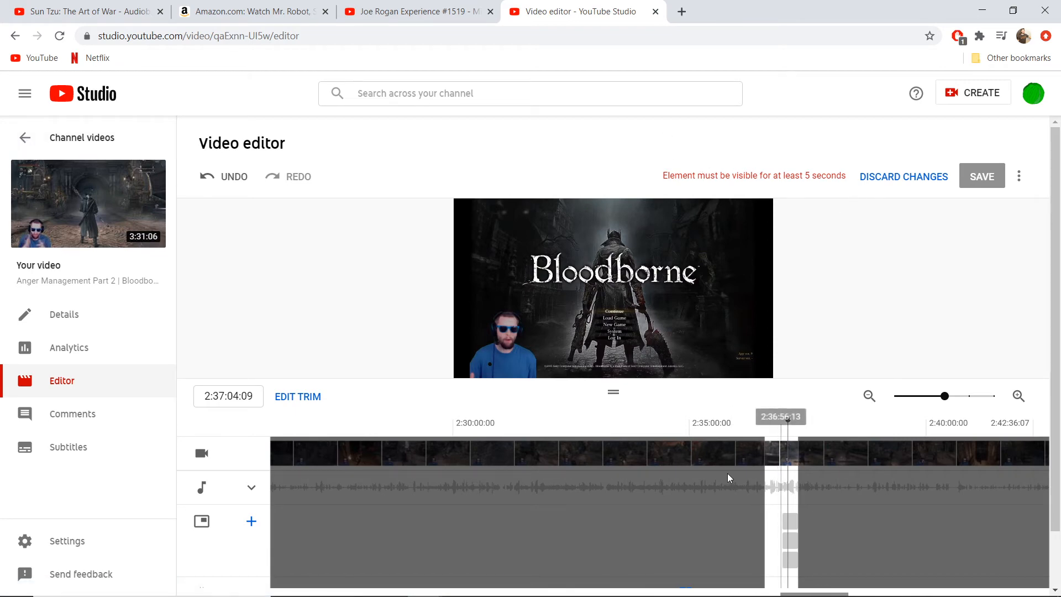
# Step: Discard the remaining edits on the original stream and return to the channel's video list
pyautogui.click(916, 179)
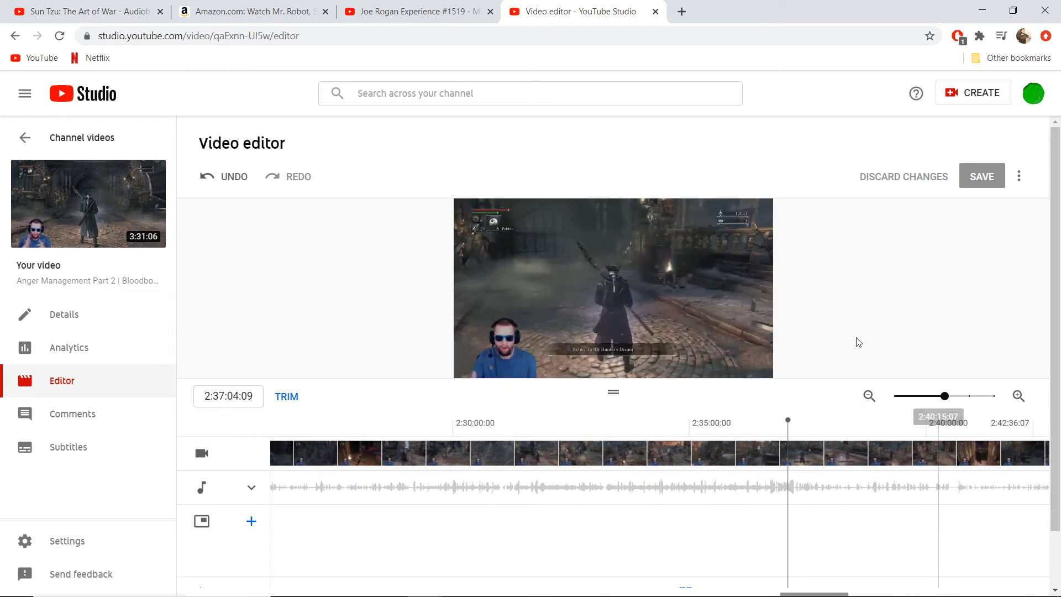
pyautogui.click(68, 144)
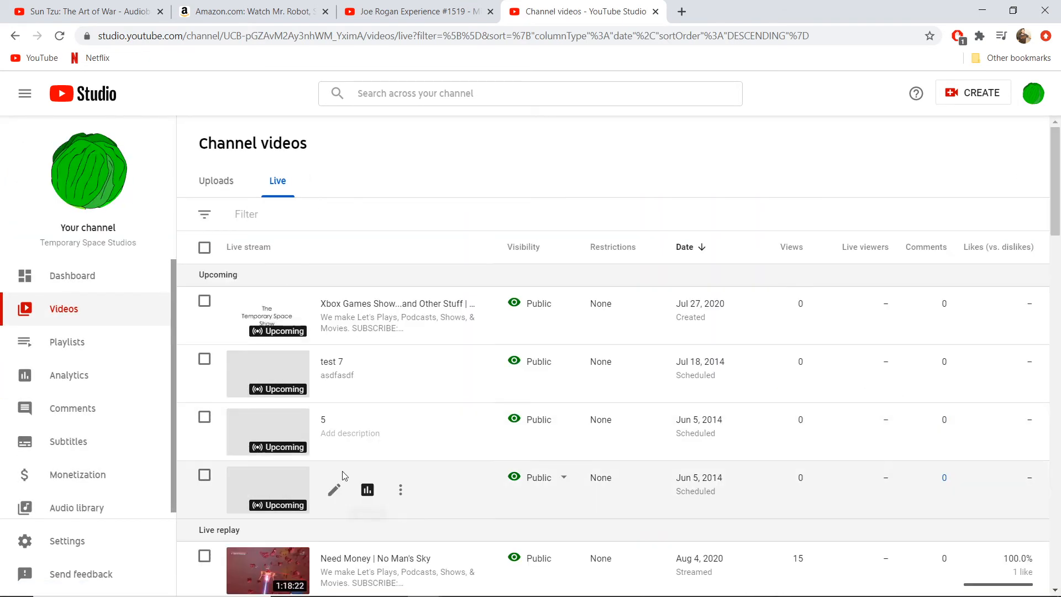
# Step: Show the channel's uploaded videos and refresh the list to check the new clip's processing status
pyautogui.scroll(-4, 348, 481)
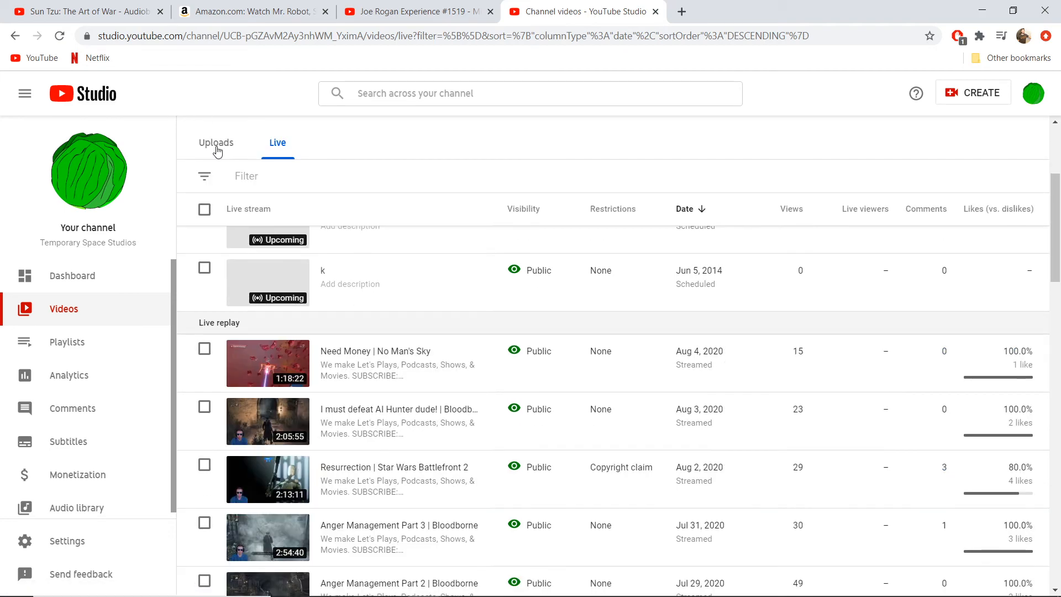
pyautogui.click(217, 145)
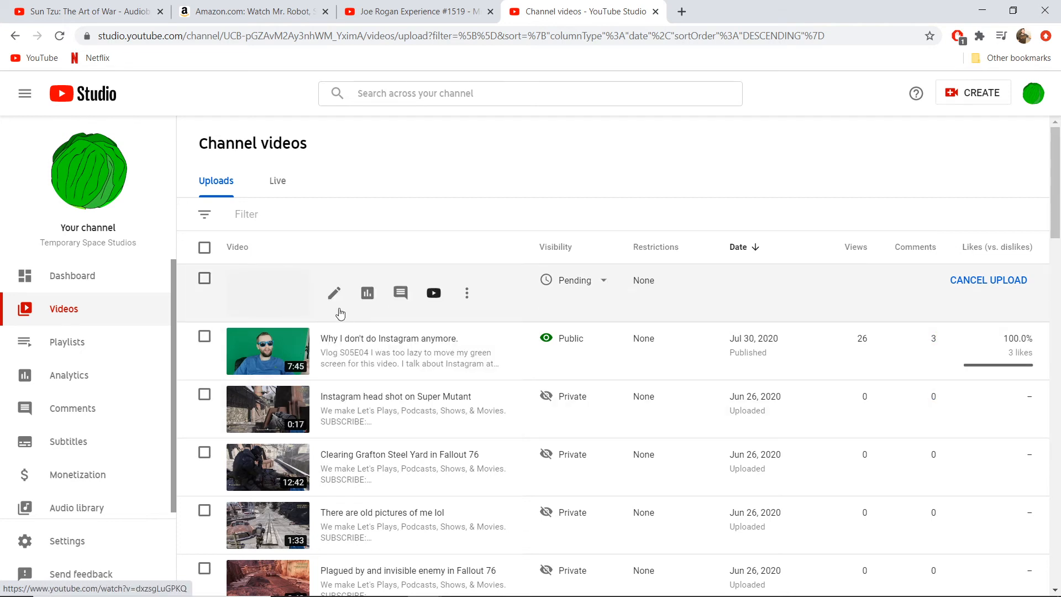
pyautogui.click(60, 36)
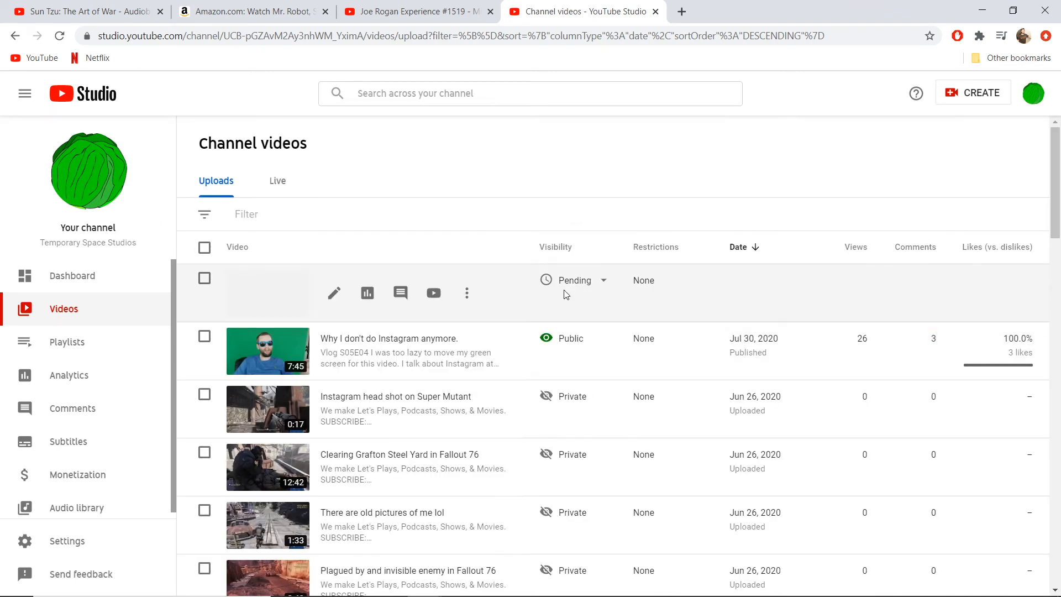
pyautogui.moveTo(575, 282)
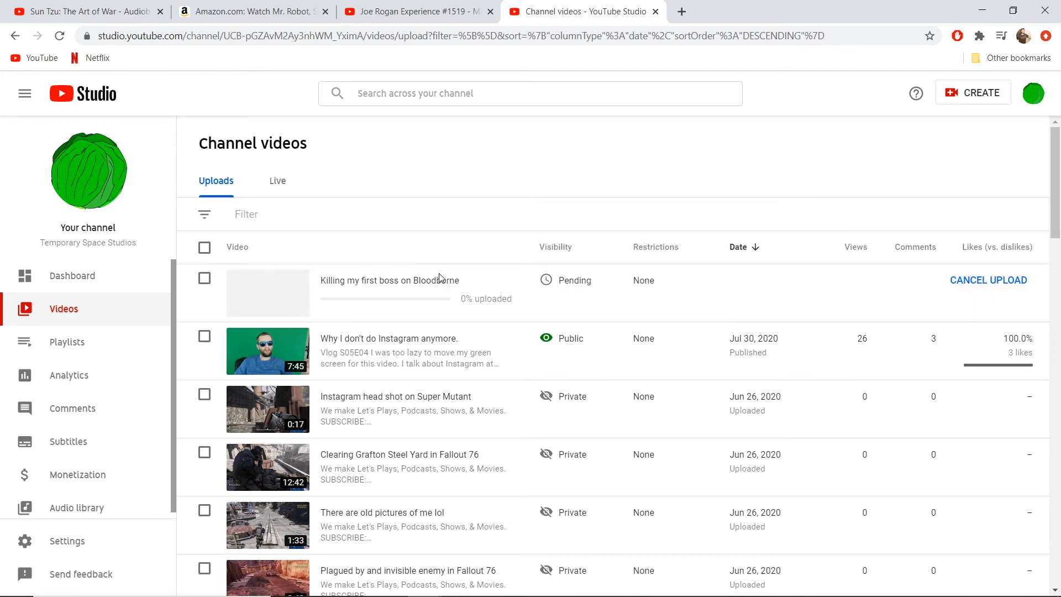
# Step: Shrink the Studio window to reveal the other browser window, and look through Oberlo's free video editor list, the Top 5 video and the Lightworks site
pyautogui.click(1011, 11)
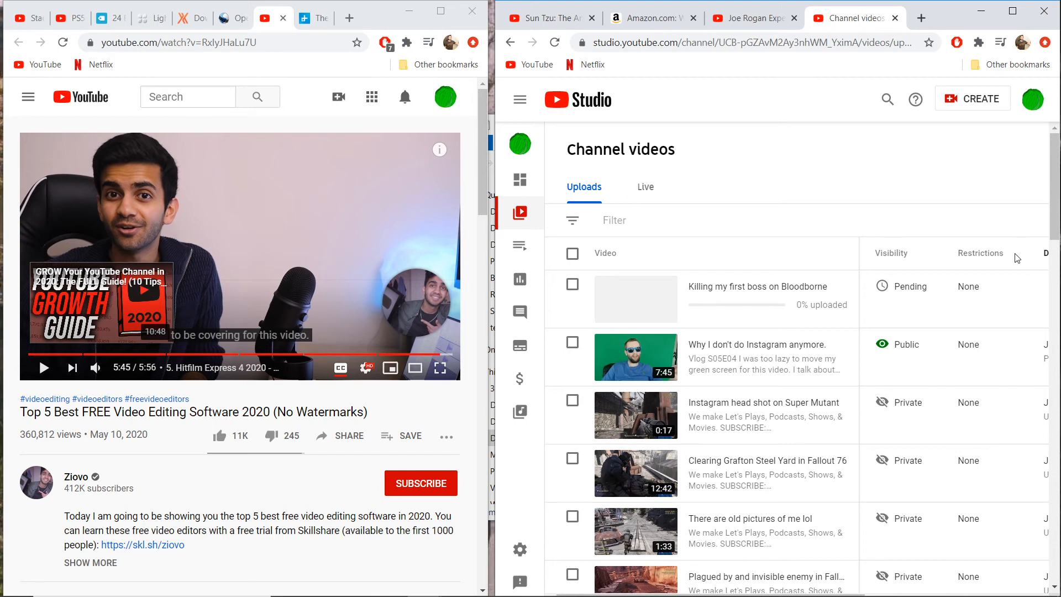
pyautogui.moveTo(973, 252)
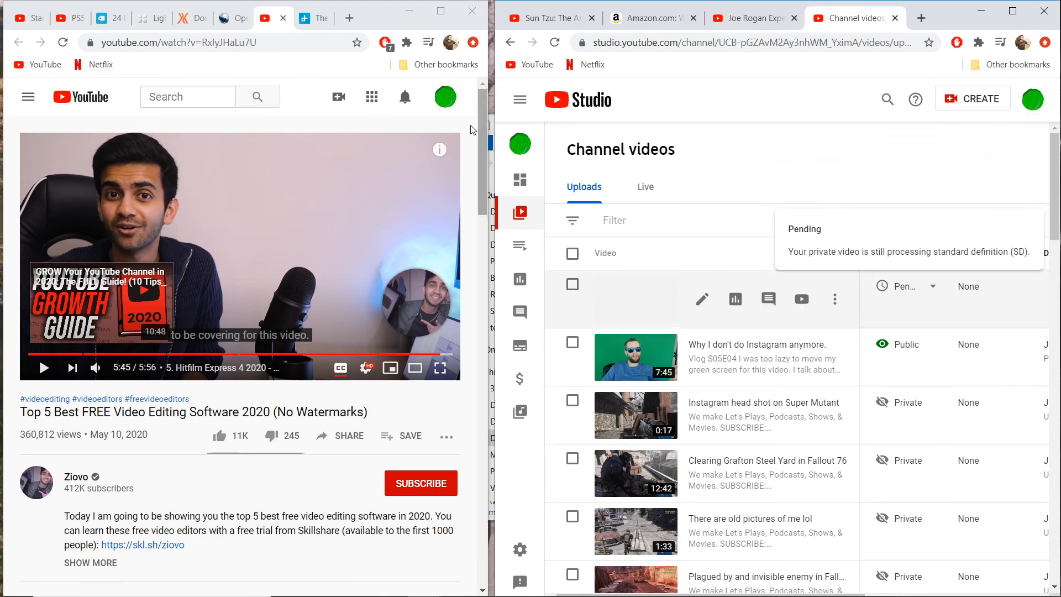
pyautogui.click(116, 20)
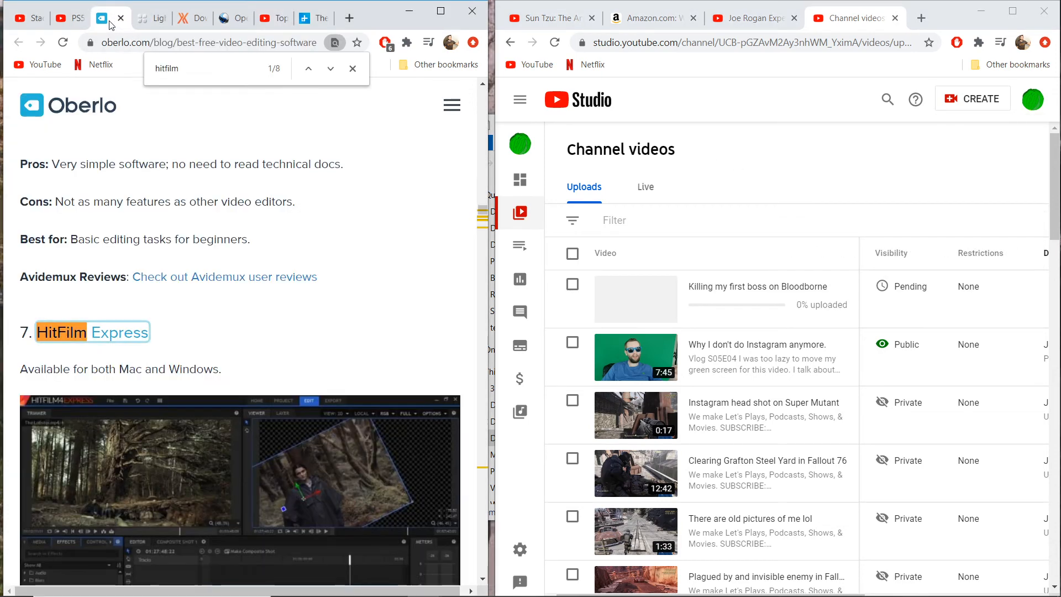
pyautogui.scroll(6, 451, 169)
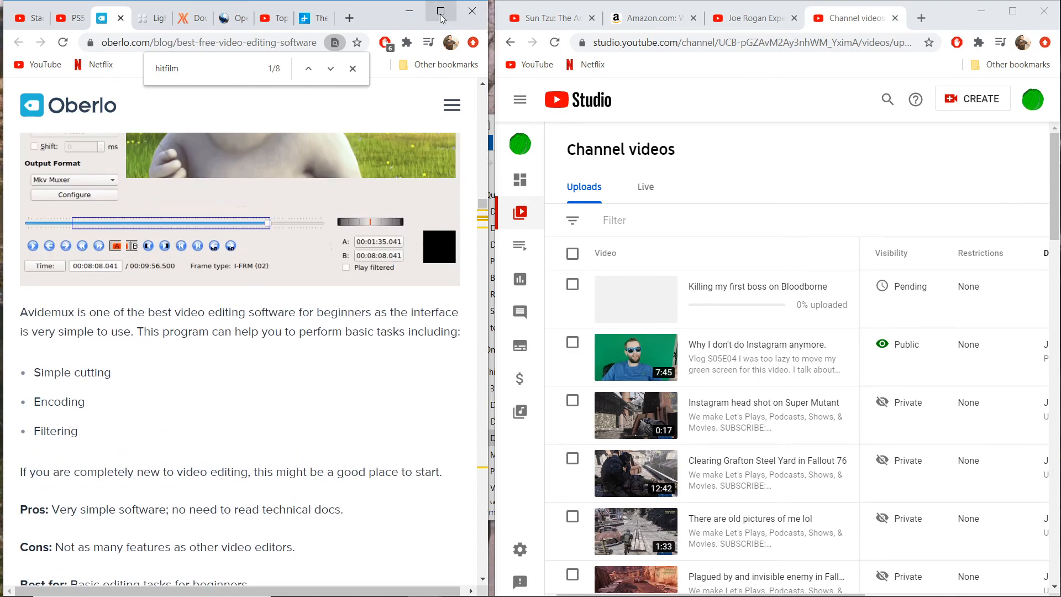
pyautogui.scroll(15, 294, 197)
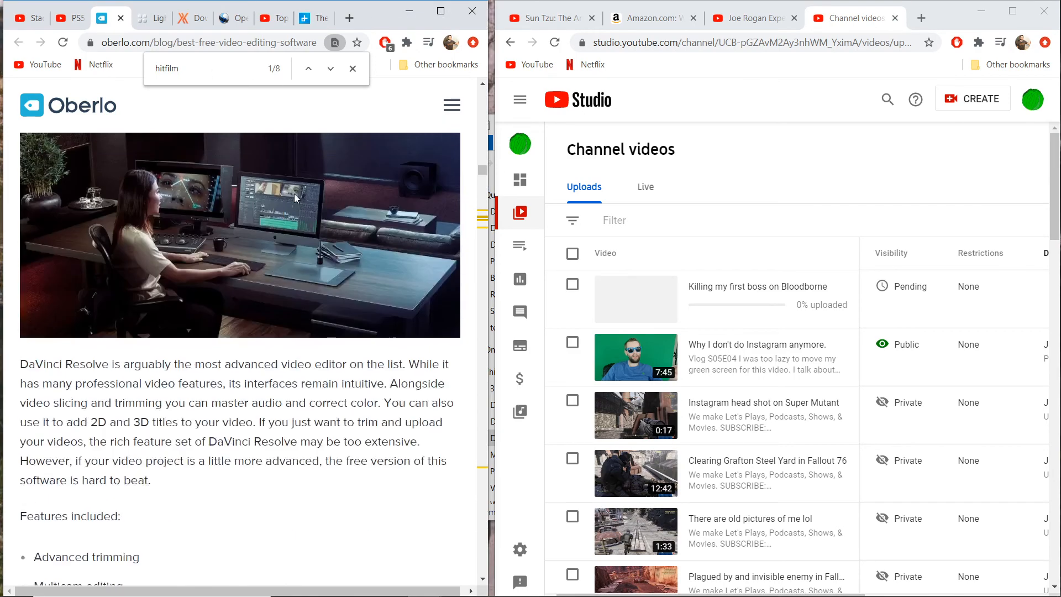
pyautogui.scroll(8, 294, 194)
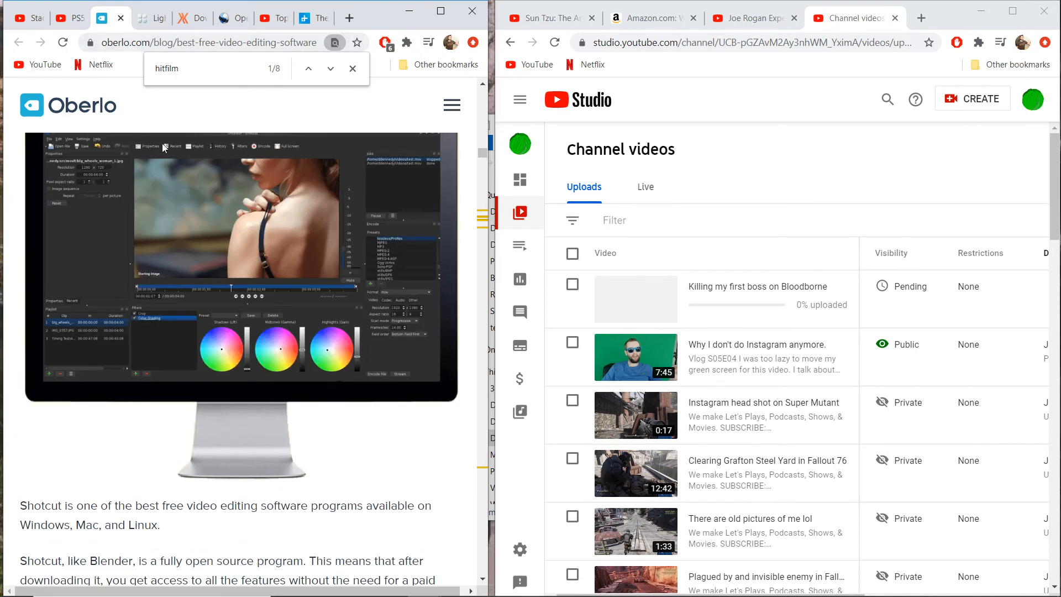
pyautogui.click(275, 19)
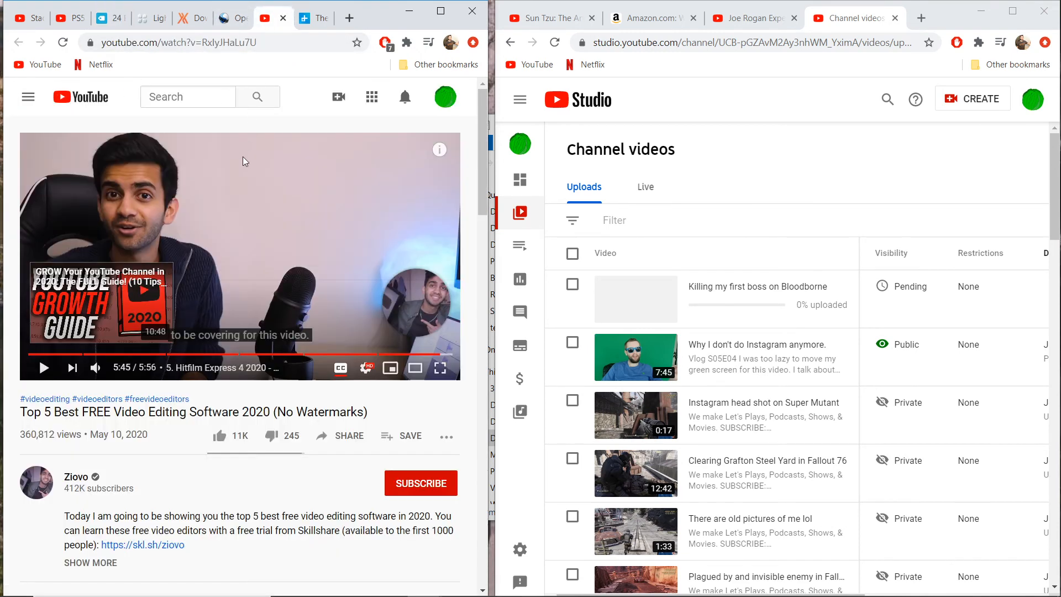
pyautogui.click(111, 18)
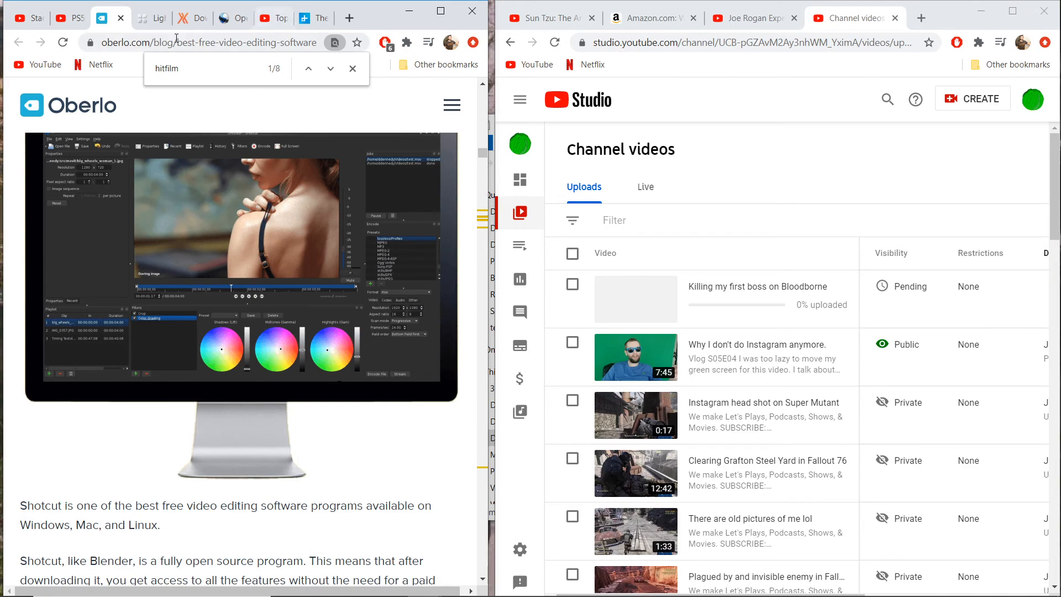
pyautogui.scroll(20, 450, 189)
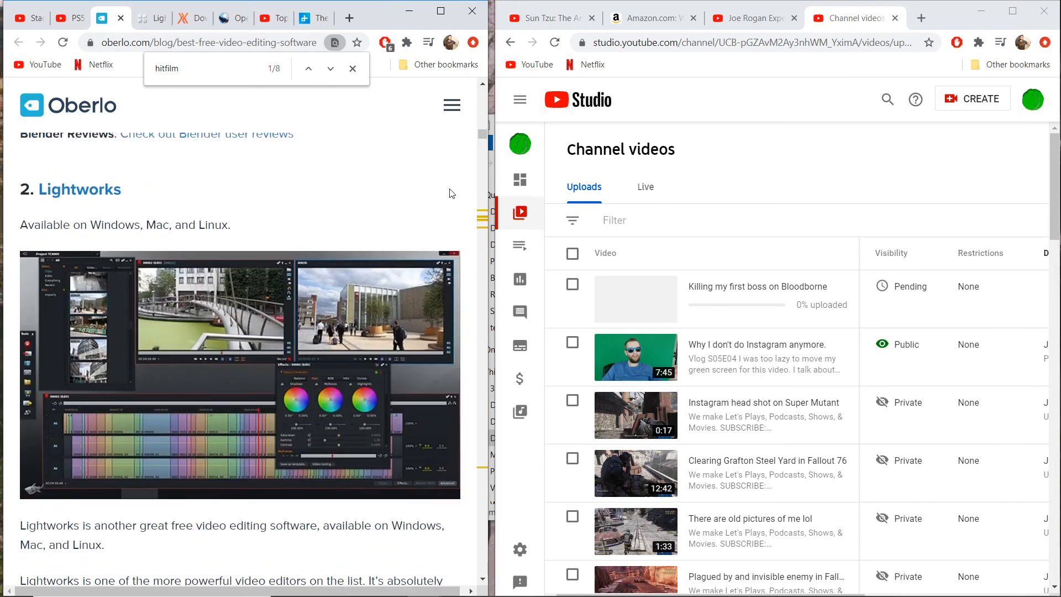
pyautogui.scroll(8, 450, 190)
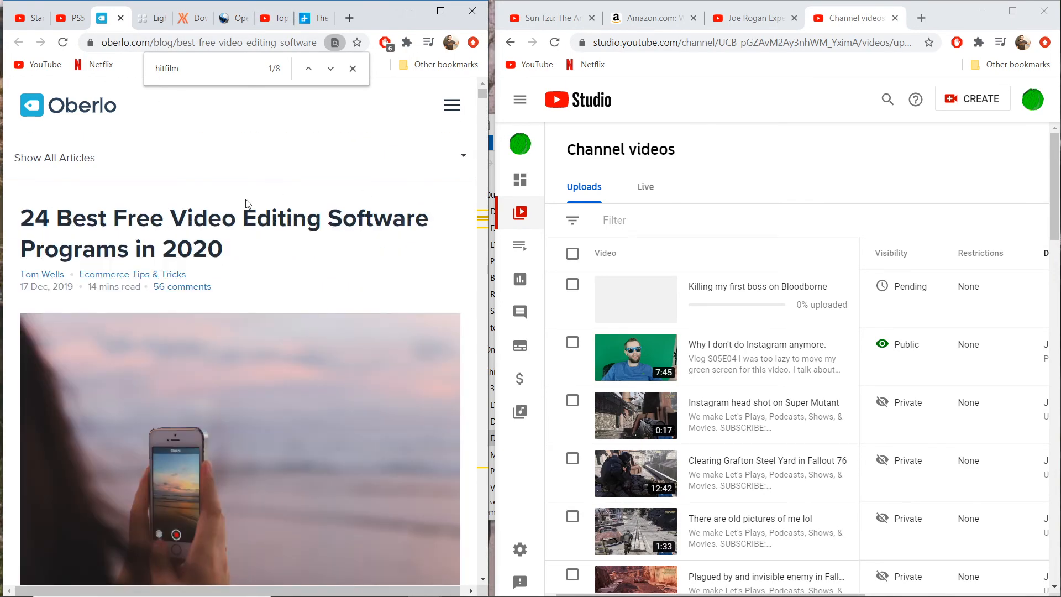
pyautogui.click(141, 22)
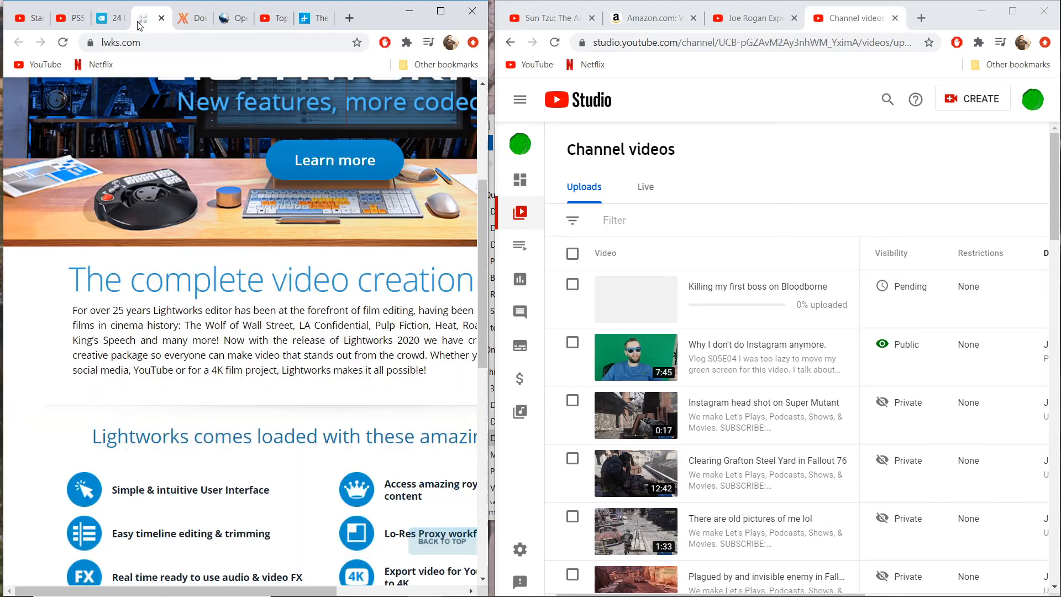
# Step: Enlarge the browser window to full screen and look over the Lightworks home page
pyautogui.click(440, 12)
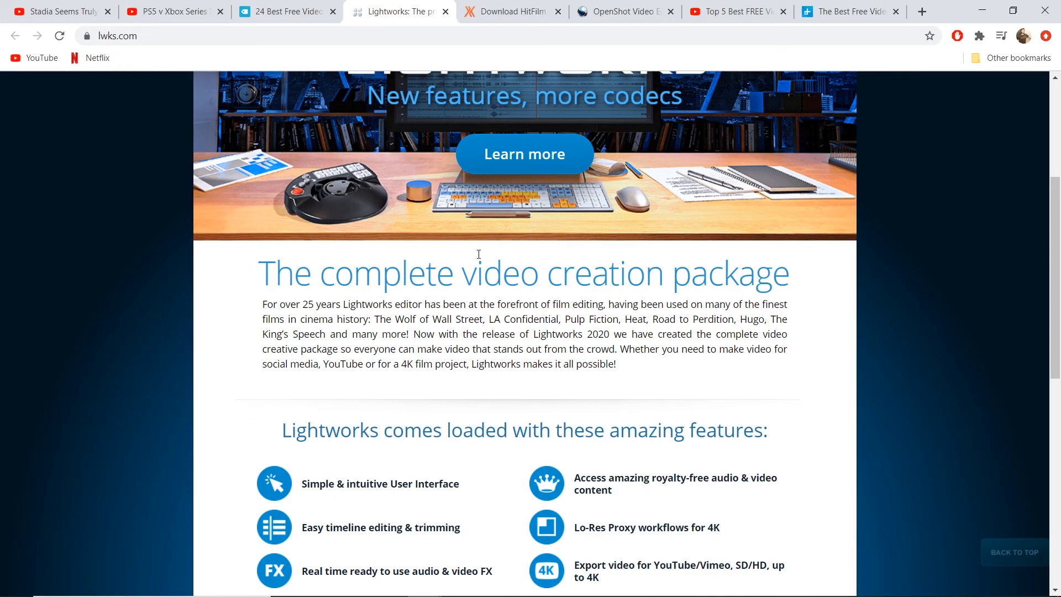
pyautogui.scroll(4, 303, 218)
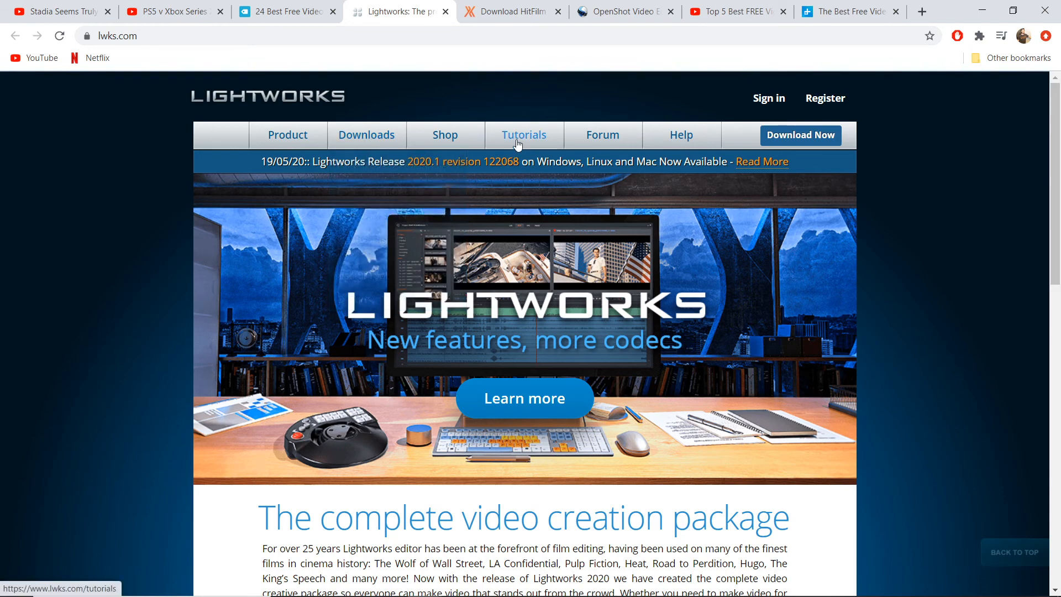
pyautogui.scroll(-6, 472, 281)
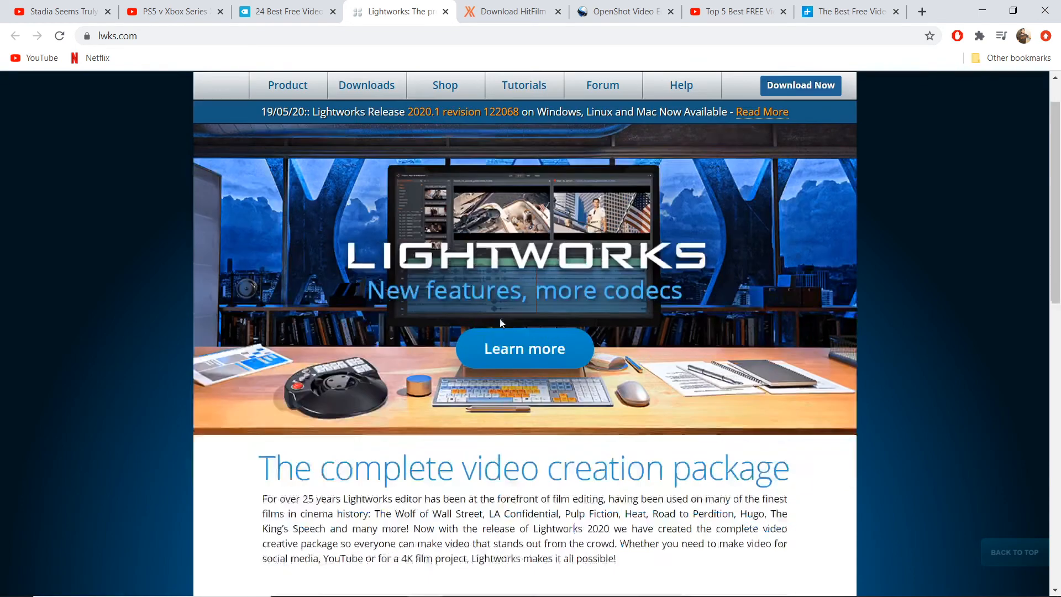
pyautogui.scroll(6, 466, 375)
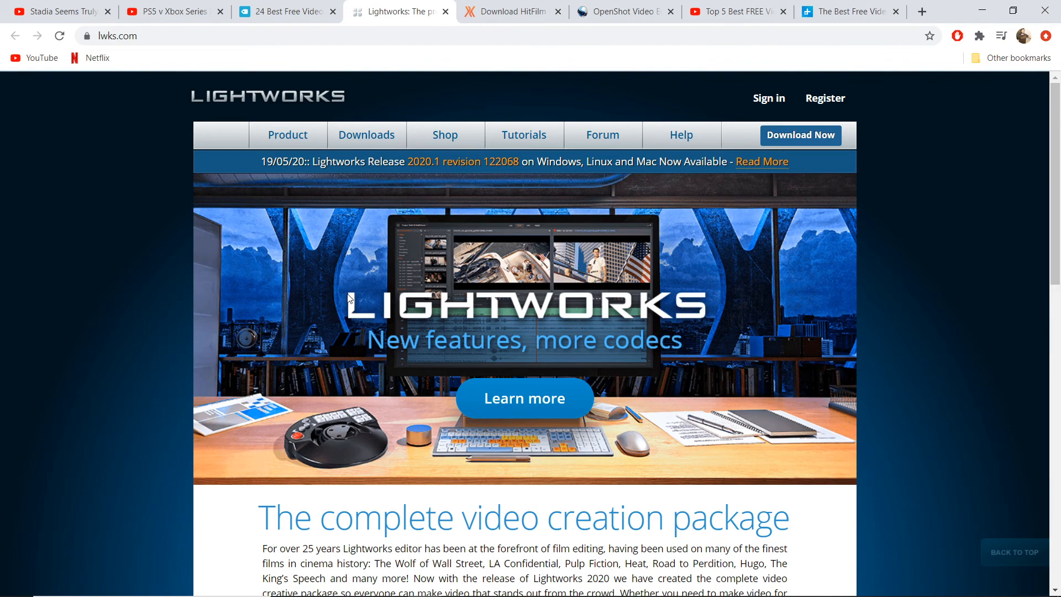
# Step: Switch to FXhome's HitFilm Express page, accept its cookies, and look through the feature list and tutorials
pyautogui.click(482, 18)
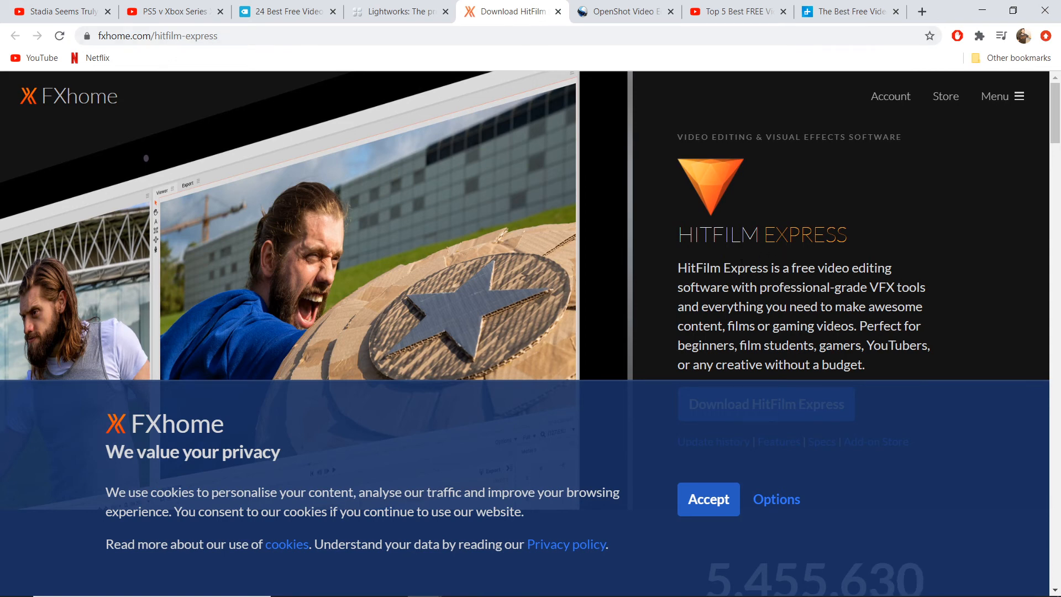
pyautogui.click(718, 495)
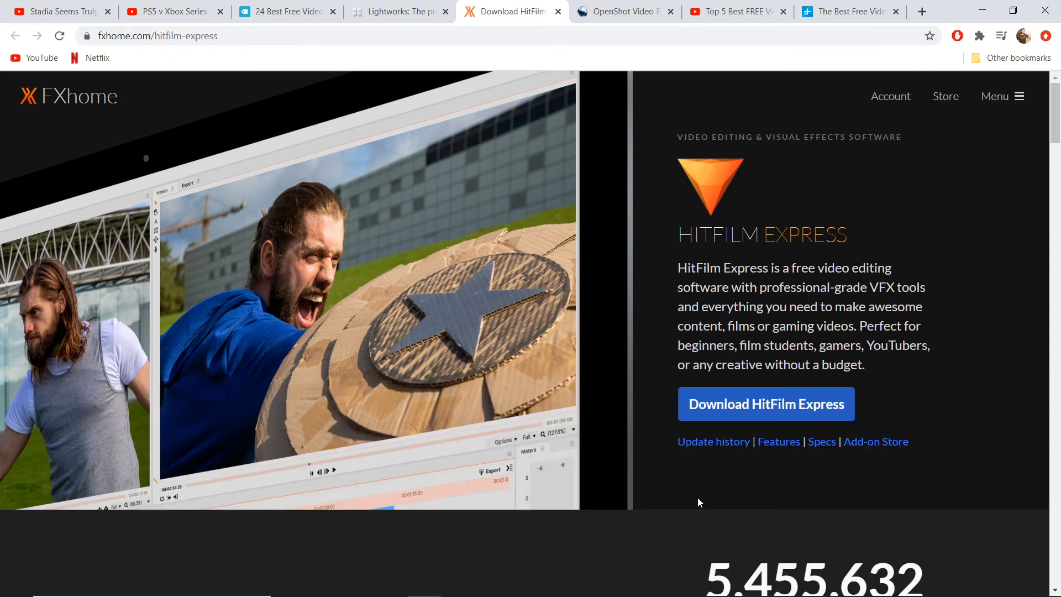
pyautogui.scroll(-6, 782, 218)
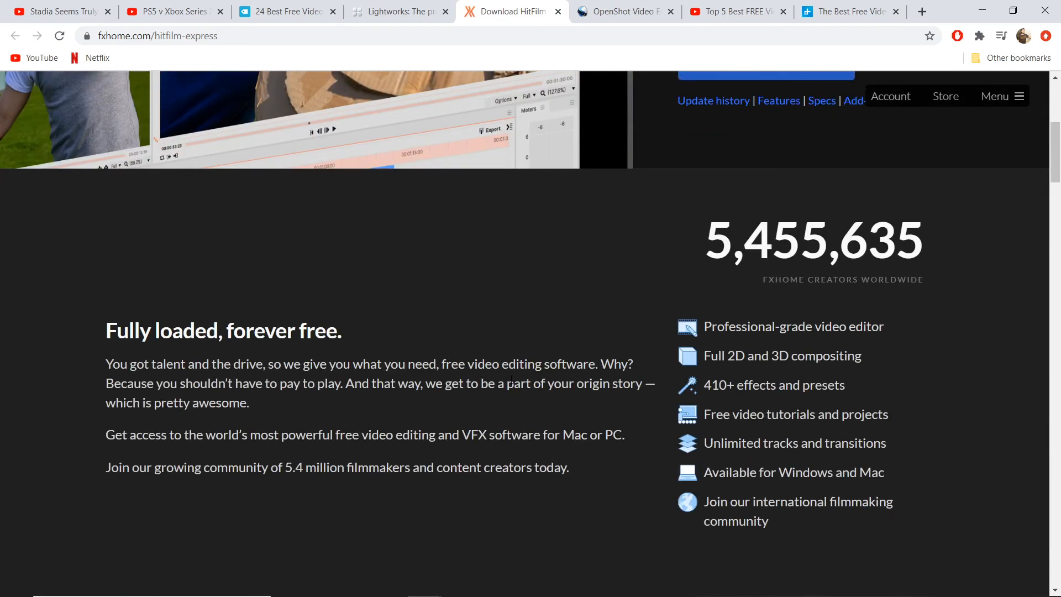
pyautogui.scroll(6, 356, 311)
pyautogui.scroll(-15, 563, 285)
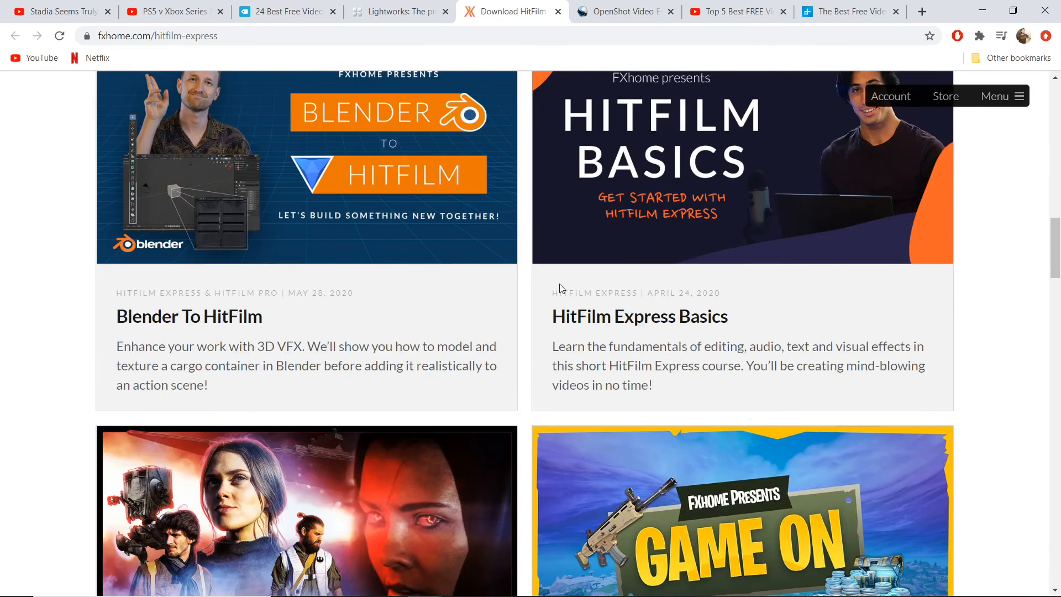
pyautogui.scroll(-10, 560, 284)
pyautogui.scroll(-9, 560, 287)
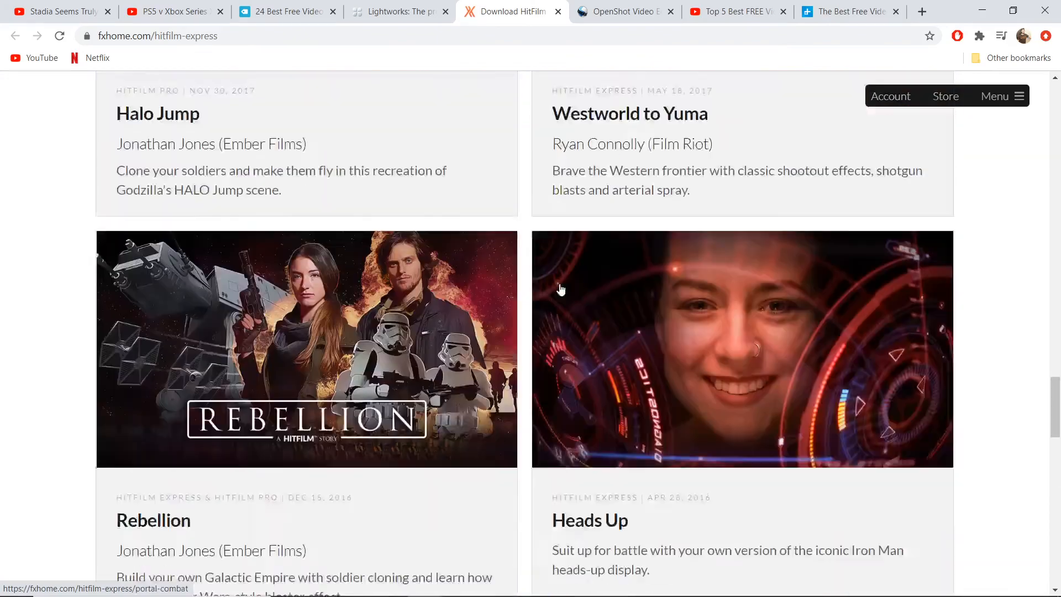
pyautogui.scroll(20, 562, 291)
pyautogui.scroll(10, 562, 297)
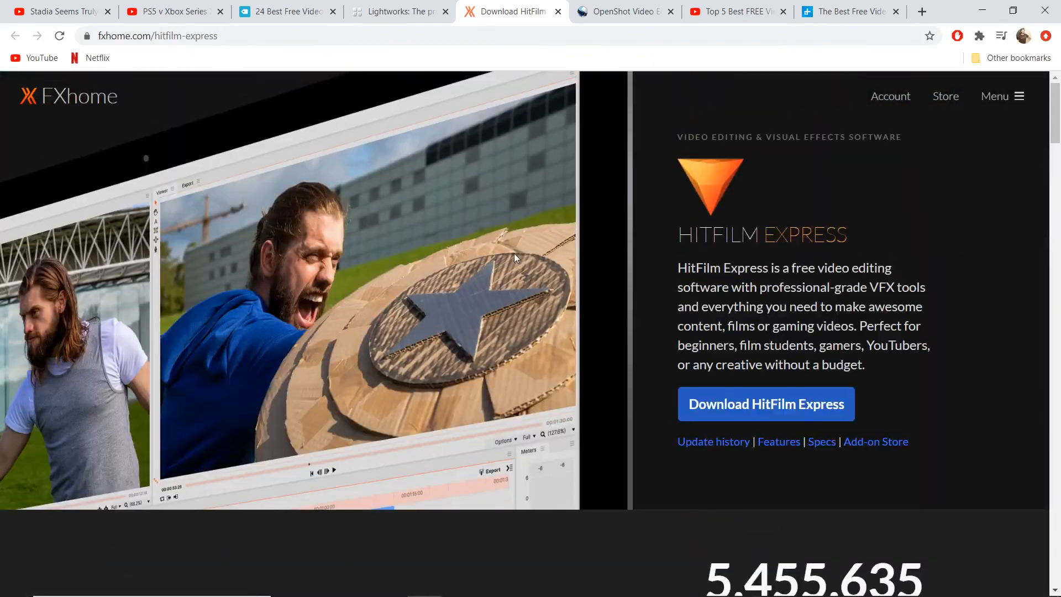
# Step: Switch to the OpenShot Video Editor site and look through its home page down to the latest posts
pyautogui.click(624, 15)
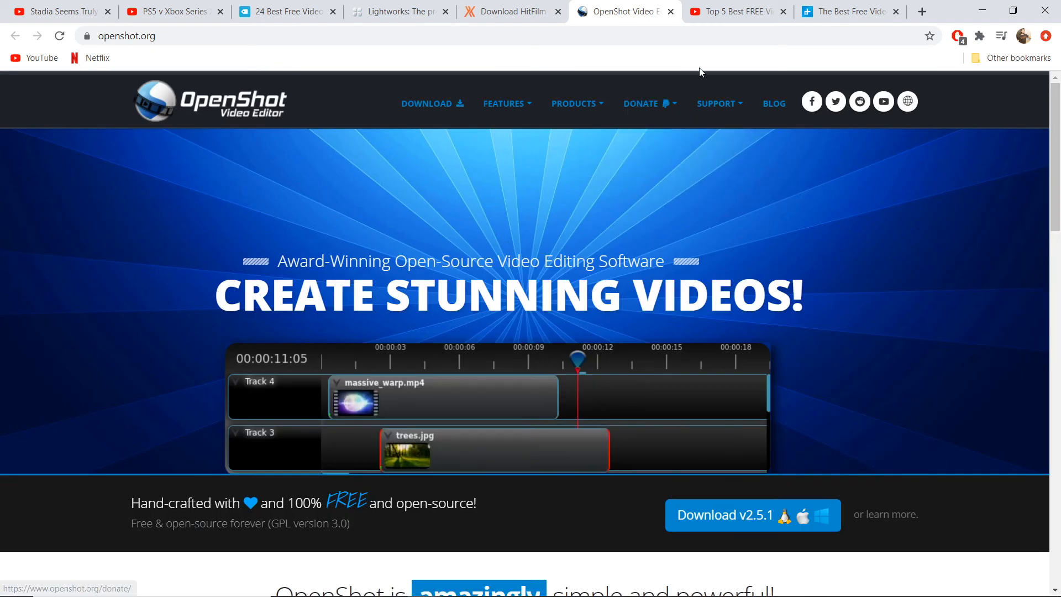
pyautogui.moveTo(673, 180)
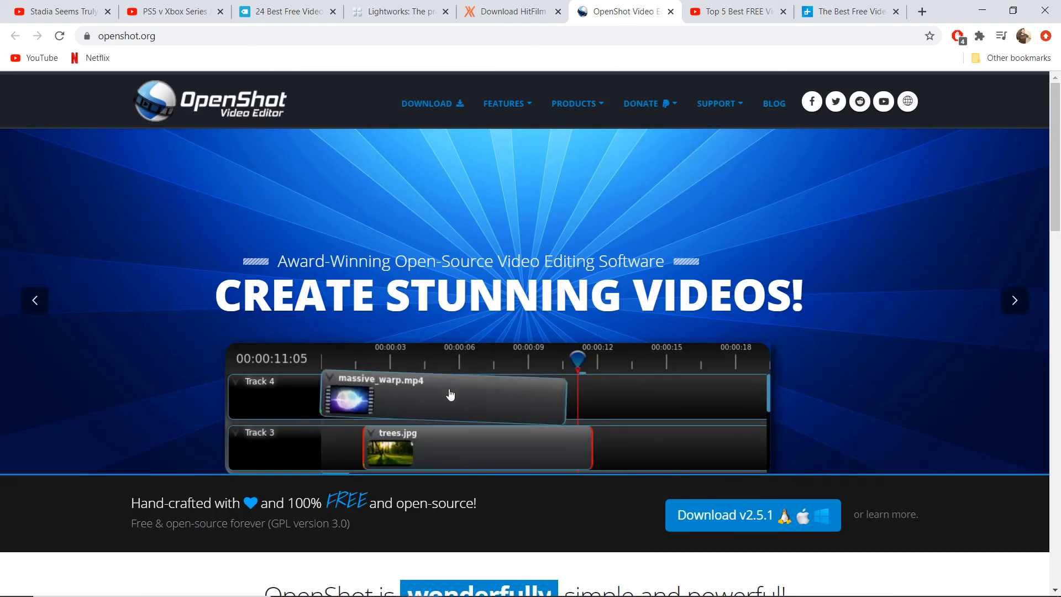
pyautogui.scroll(-10, 448, 396)
pyautogui.scroll(-10, 371, 366)
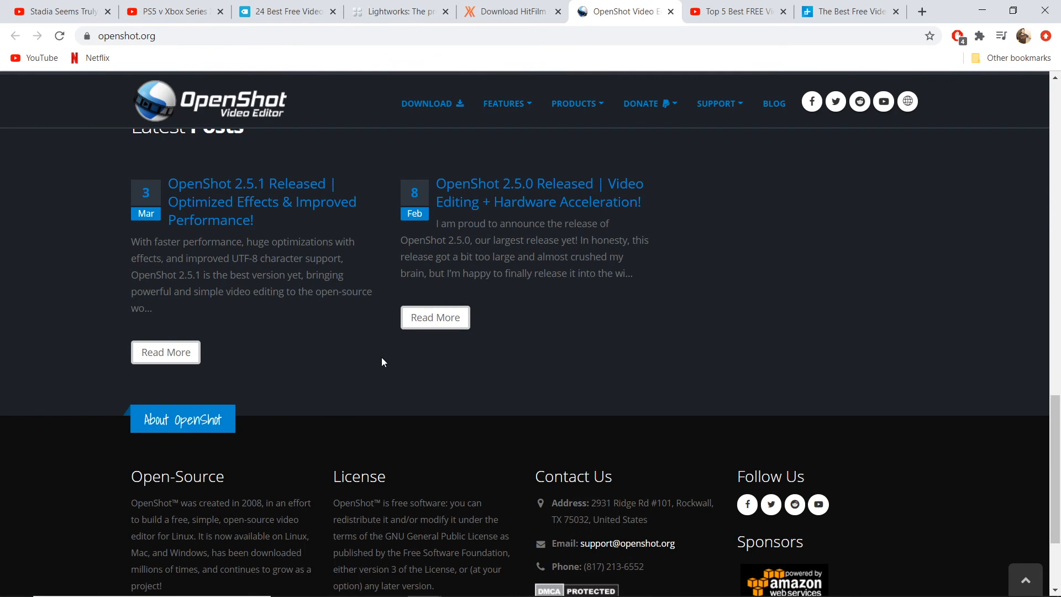
pyautogui.scroll(20, 347, 332)
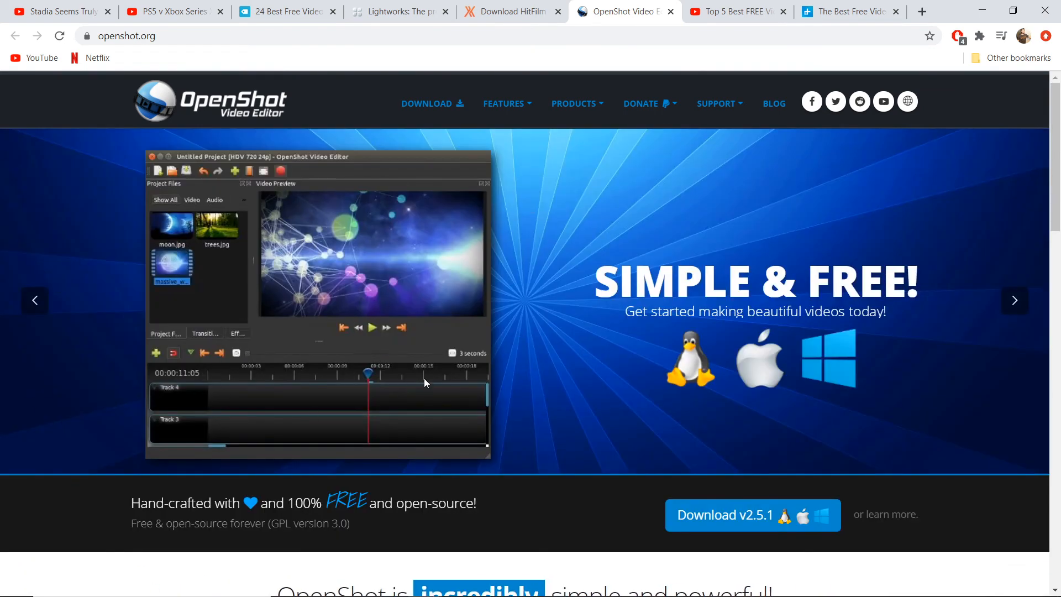
# Step: Show the "Top 5 Best FREE Video Editing Software 2020 (No Watermarks)" video page and check its channel and description
pyautogui.click(745, 7)
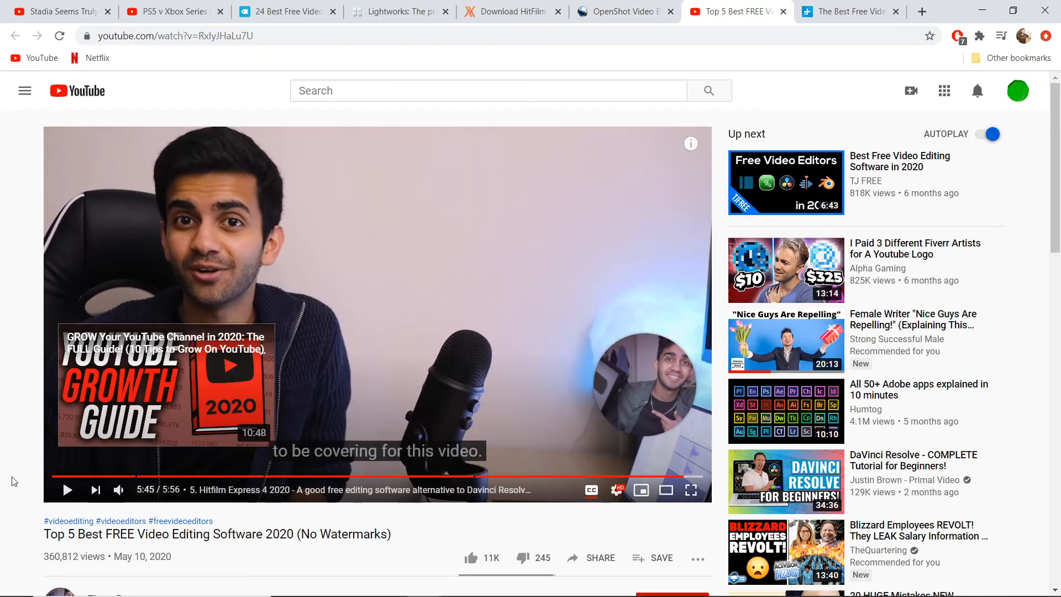
pyautogui.scroll(-4, 13, 481)
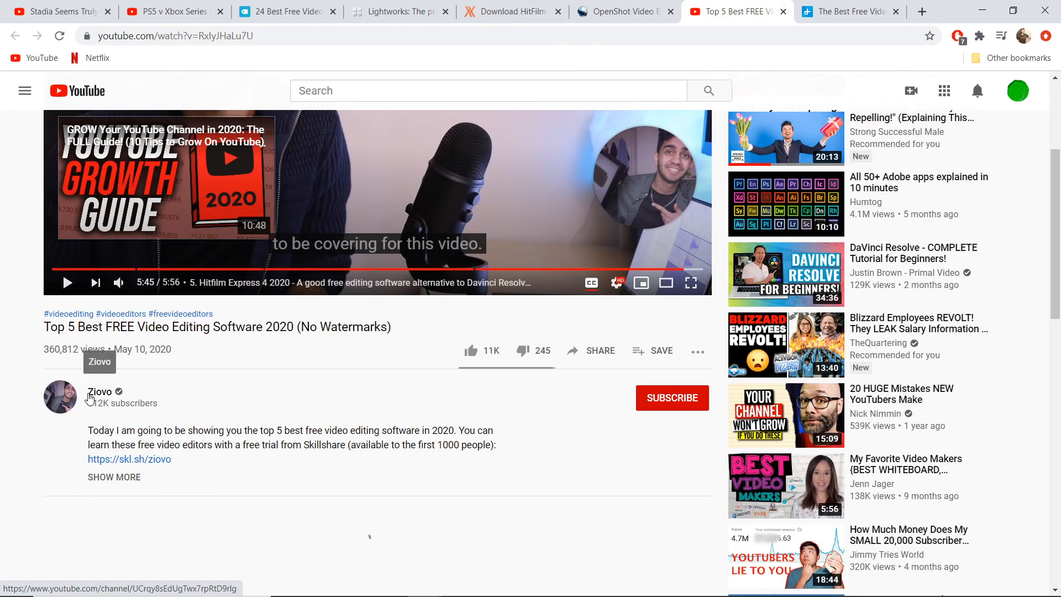
pyautogui.scroll(4, 22, 410)
pyautogui.scroll(-3, 22, 410)
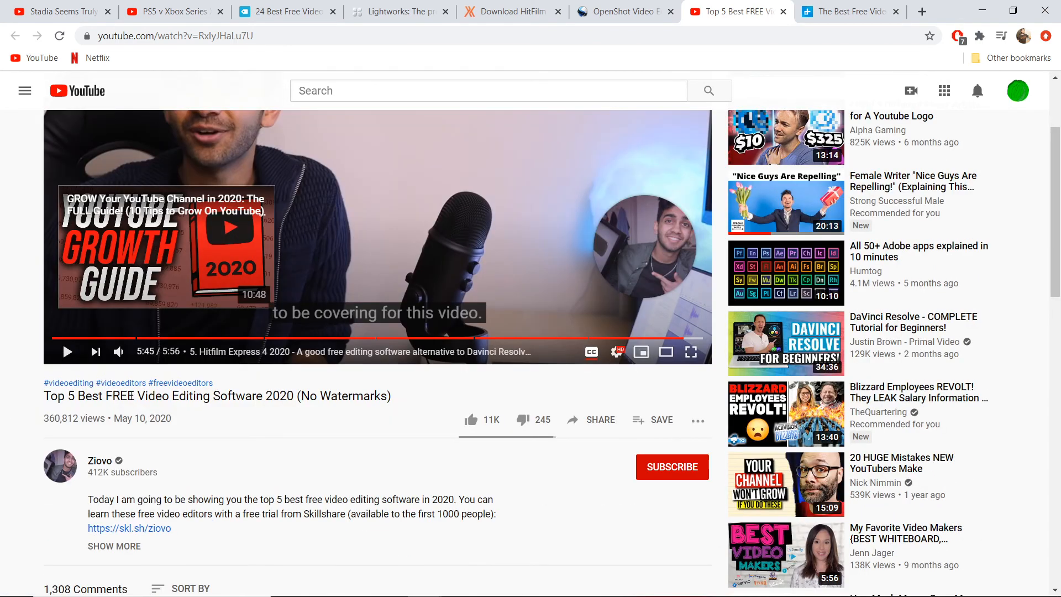
pyautogui.scroll(3, 258, 404)
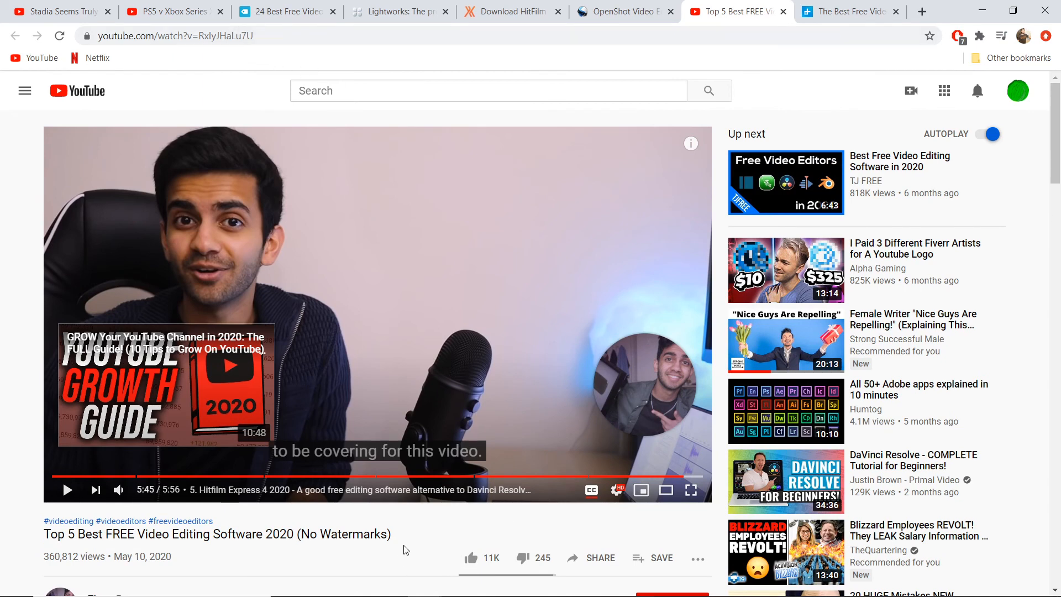
# Step: Show the Digital Trends article on the best free video editing software and review its Lightworks section
pyautogui.click(838, 15)
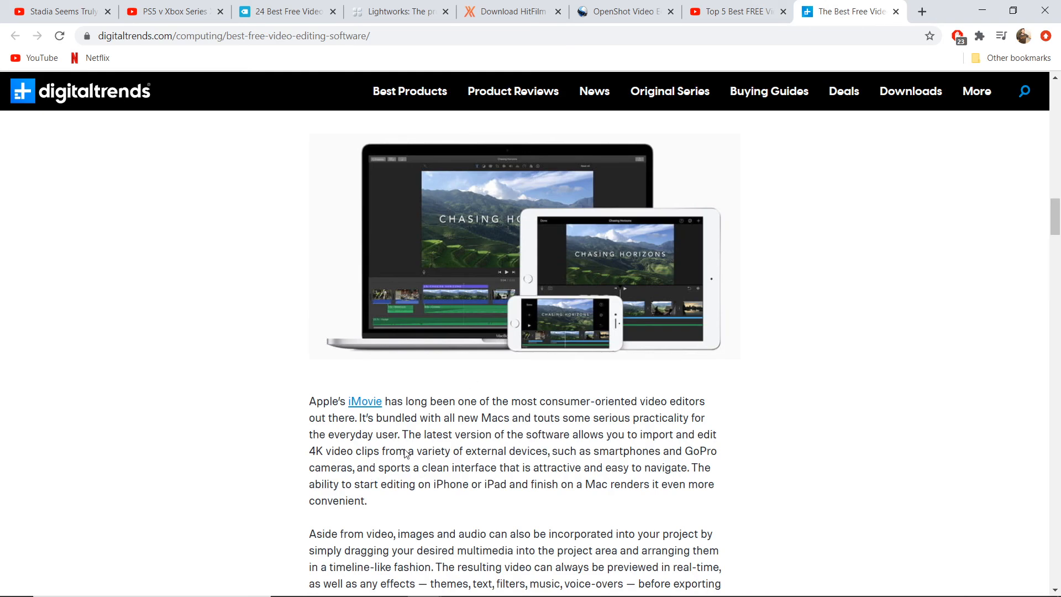
pyautogui.scroll(8, 406, 453)
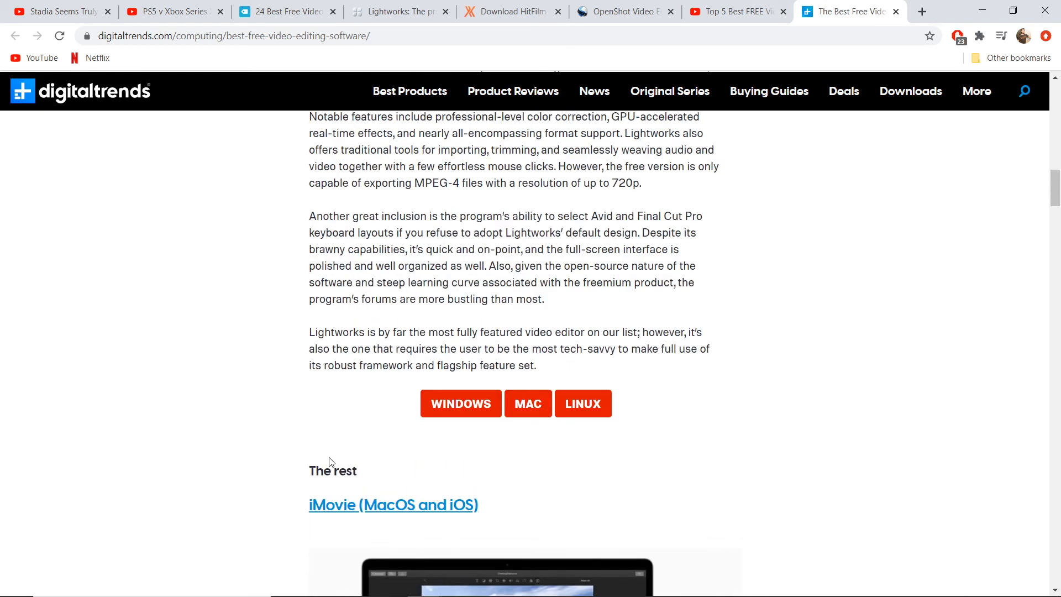
pyautogui.scroll(7, 331, 467)
pyautogui.scroll(-6, 195, 452)
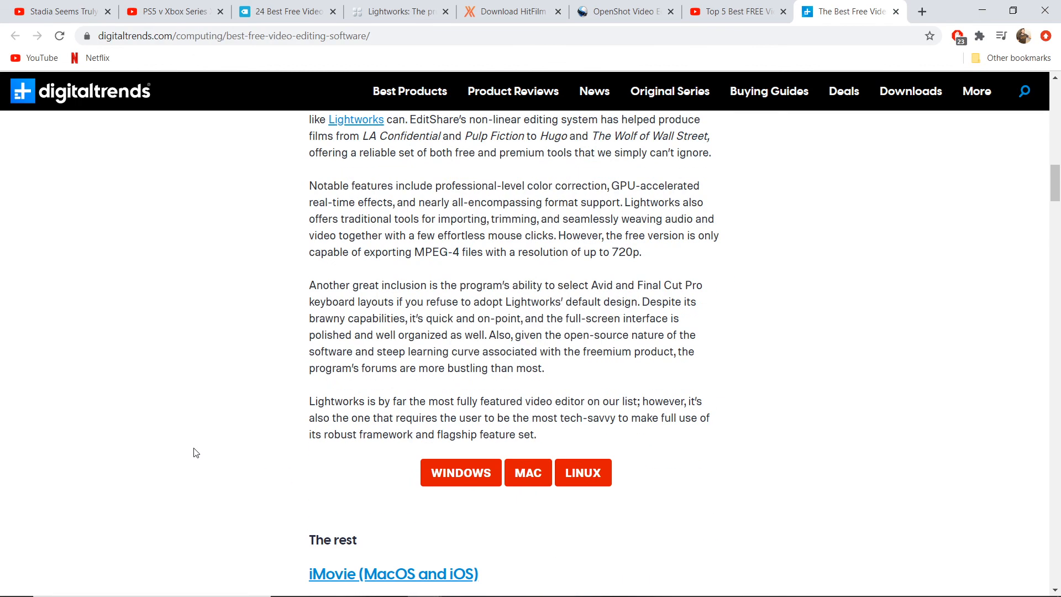
pyautogui.scroll(6, 194, 452)
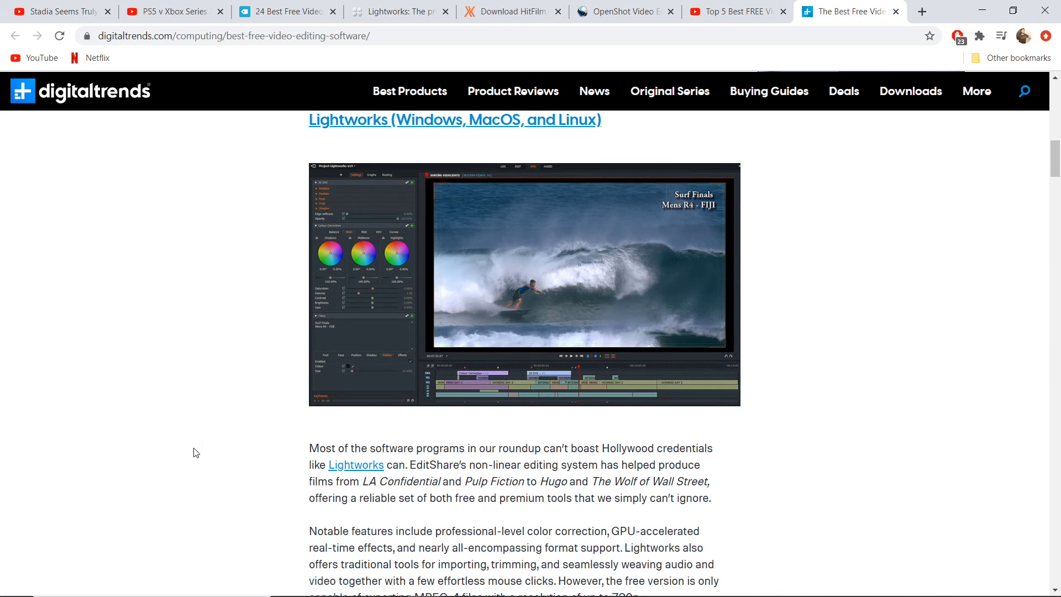
# Step: Revisit the open HitFilm Express and OpenShot pages
pyautogui.click(502, 10)
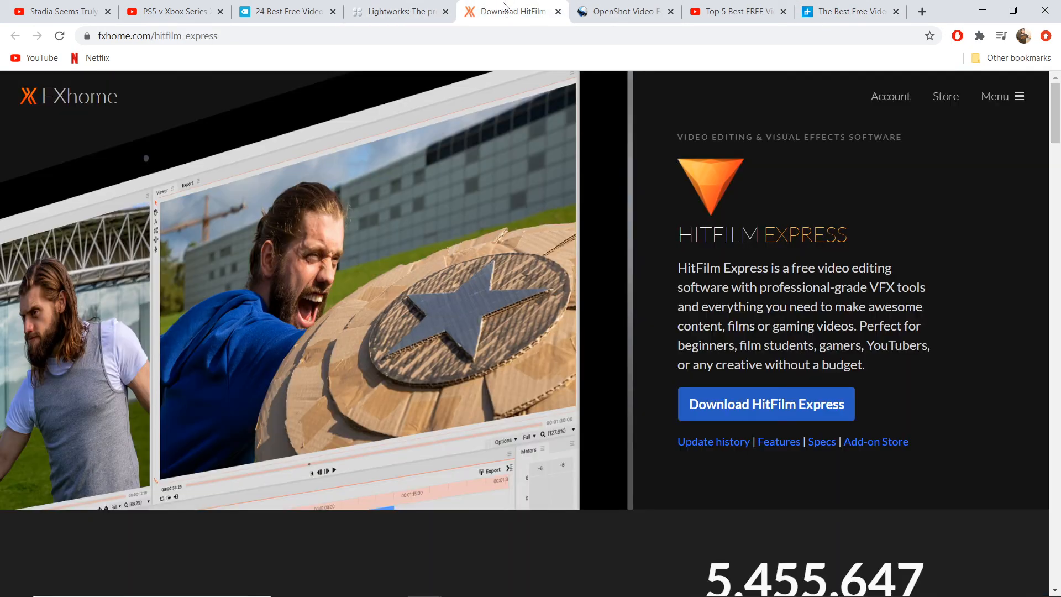
pyautogui.click(850, 14)
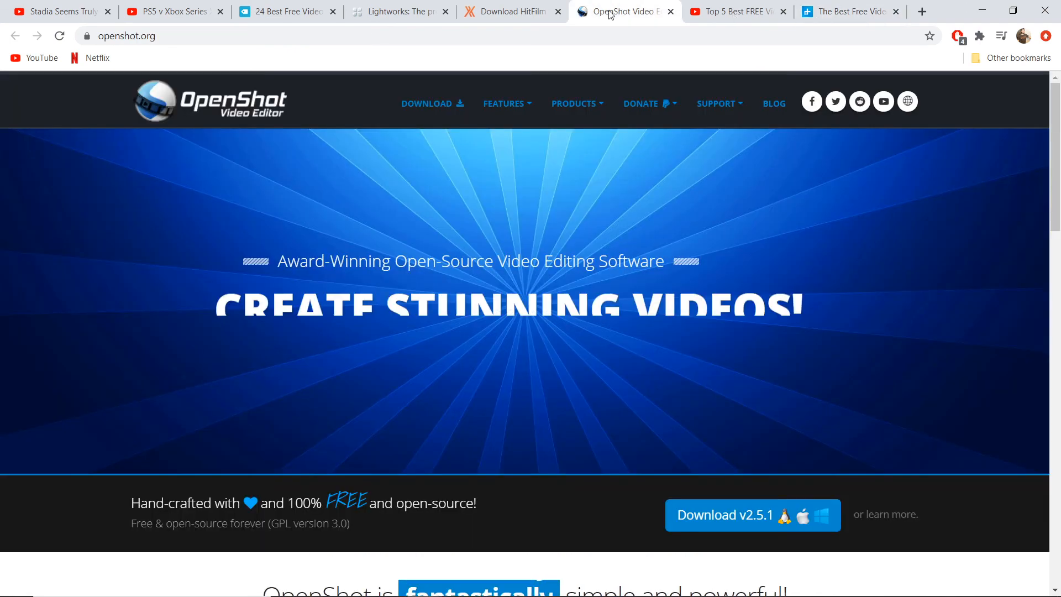
pyautogui.click(622, 10)
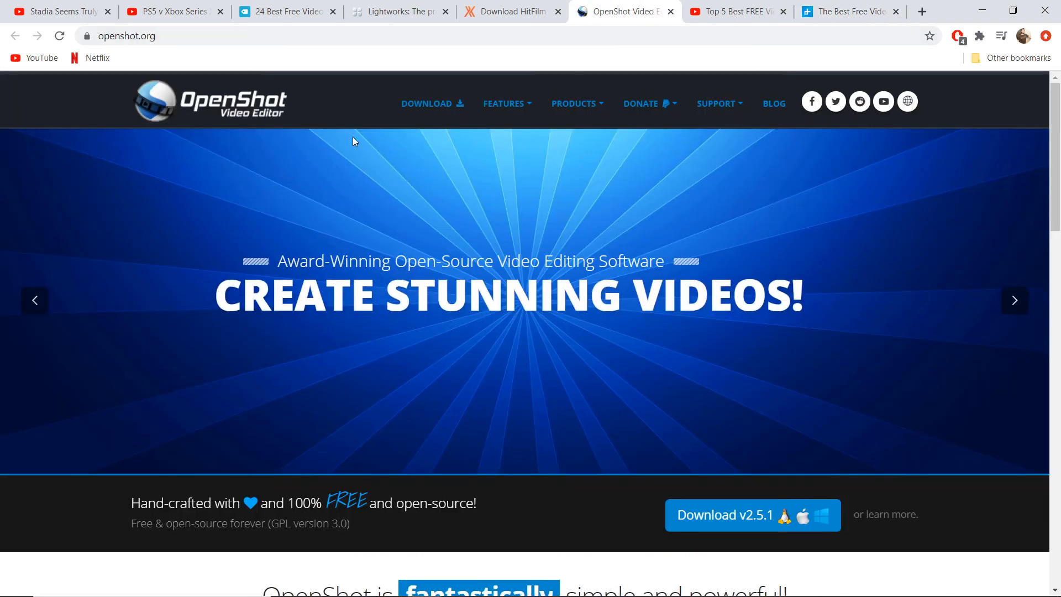
pyautogui.click(365, 11)
# Step: Return to Oberlo's free video editor article and search the page for "resolve"
pyautogui.click(298, 11)
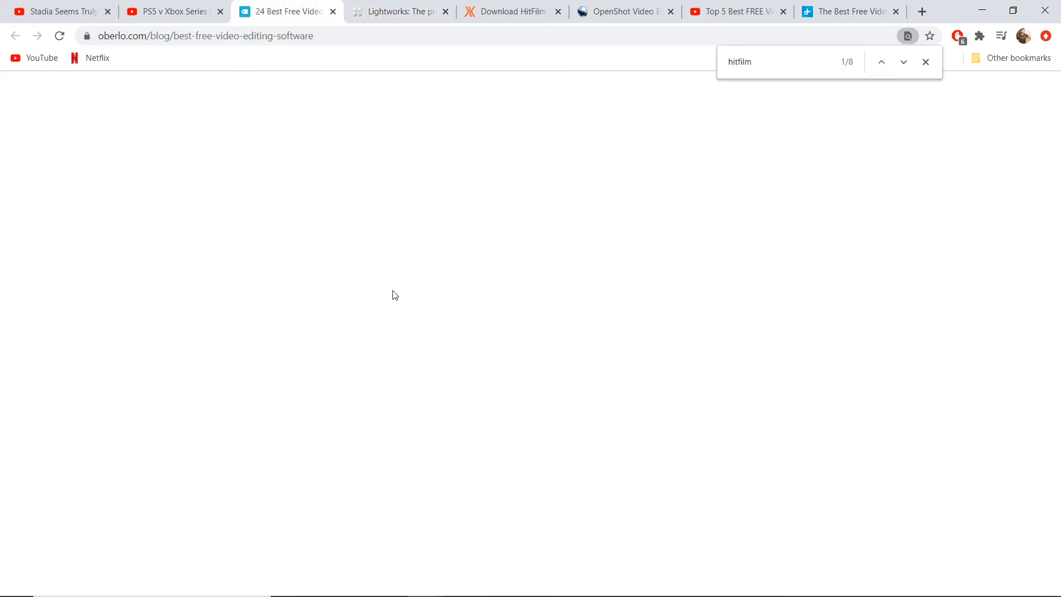
pyautogui.hotkey('ctrl', 'f')
pyautogui.write('divni')
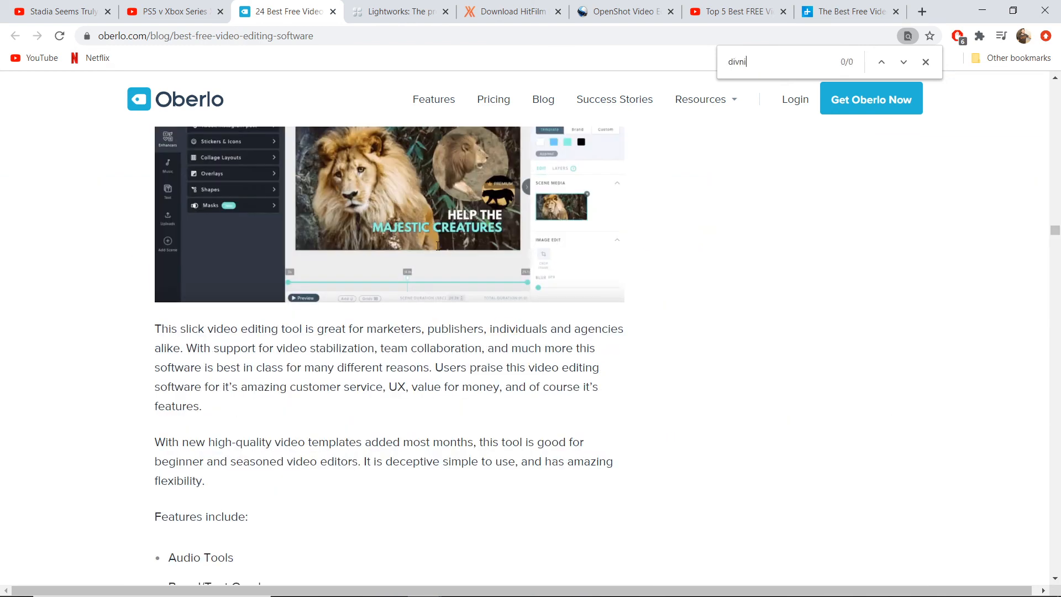
pyautogui.write('c')
pyautogui.press('BackSpace')
pyautogui.press('BackSpace')
pyautogui.press('BackSpace')
pyautogui.press('BackSpace')
pyautogui.press('BackSpace')
pyautogui.press('BackSpace')
pyautogui.write('resolv')
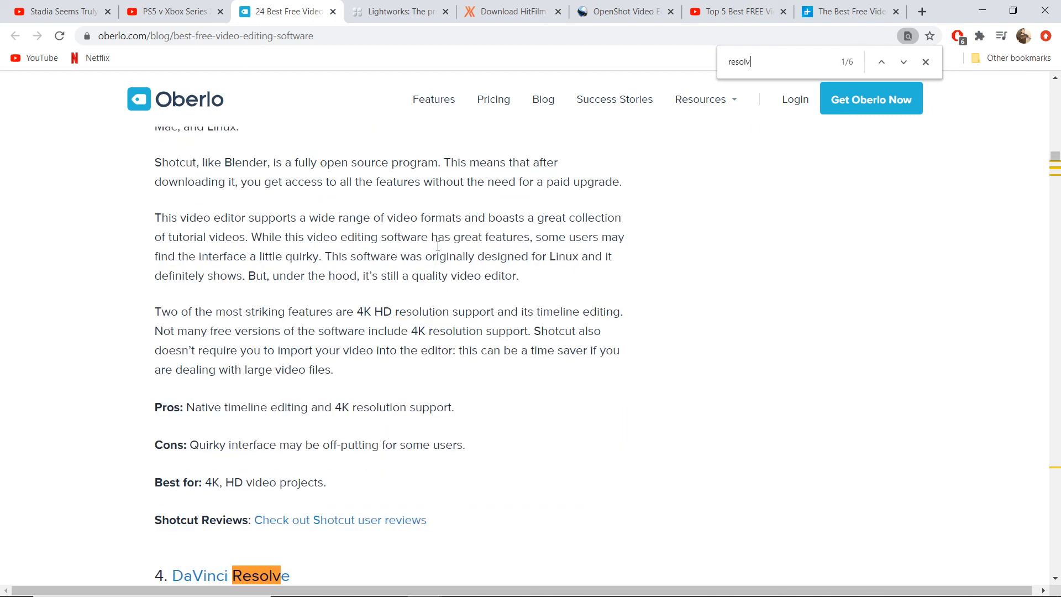
pyautogui.write('e')
# Step: Read the DaVinci Resolve entry in Oberlo's list
pyautogui.scroll(-8, 320, 324)
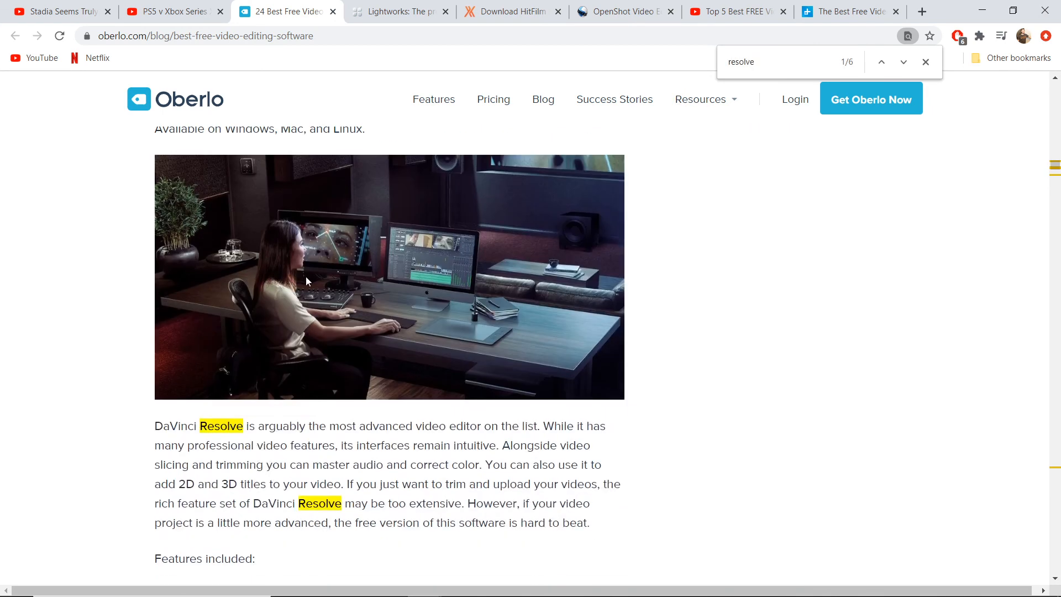
pyautogui.scroll(-3, 417, 350)
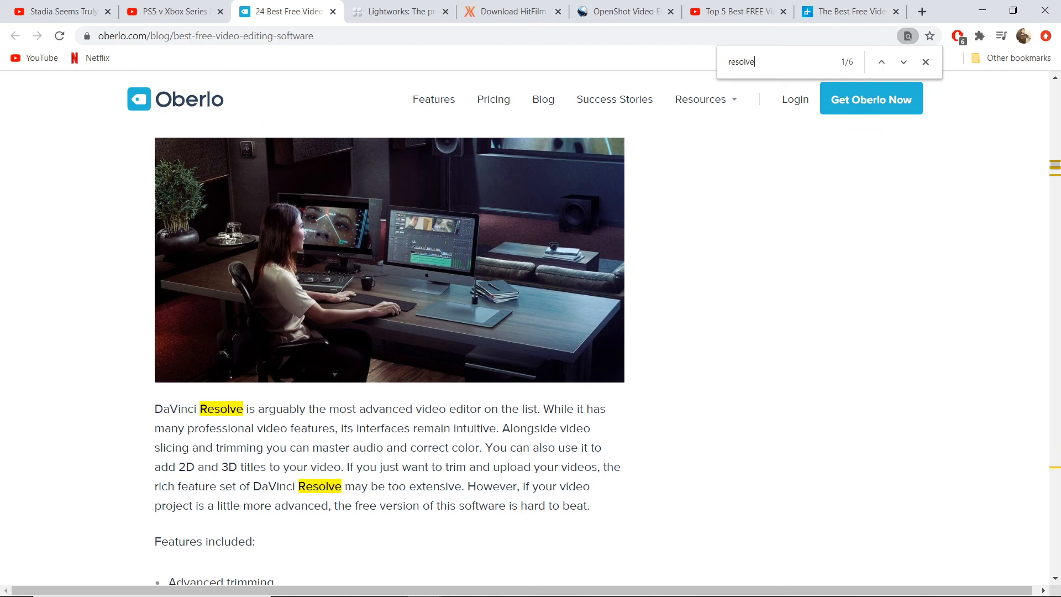
pyautogui.scroll(5, 380, 367)
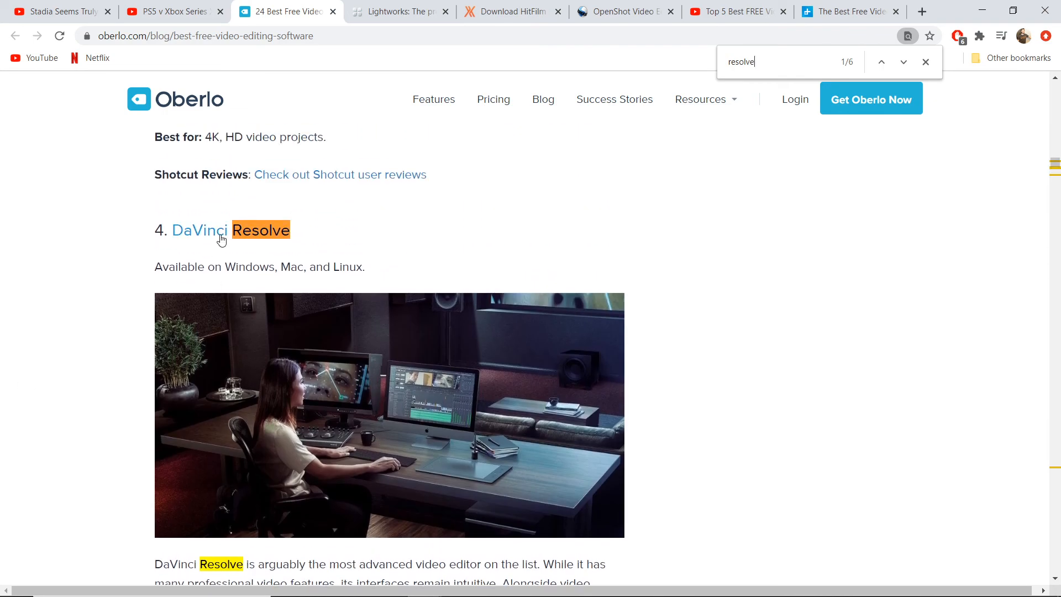
# Step: Shrink the research window, bring YouTube Studio to full screen, and refresh the channel's uploads to check the Bloodborne clip's status
pyautogui.click(861, 11)
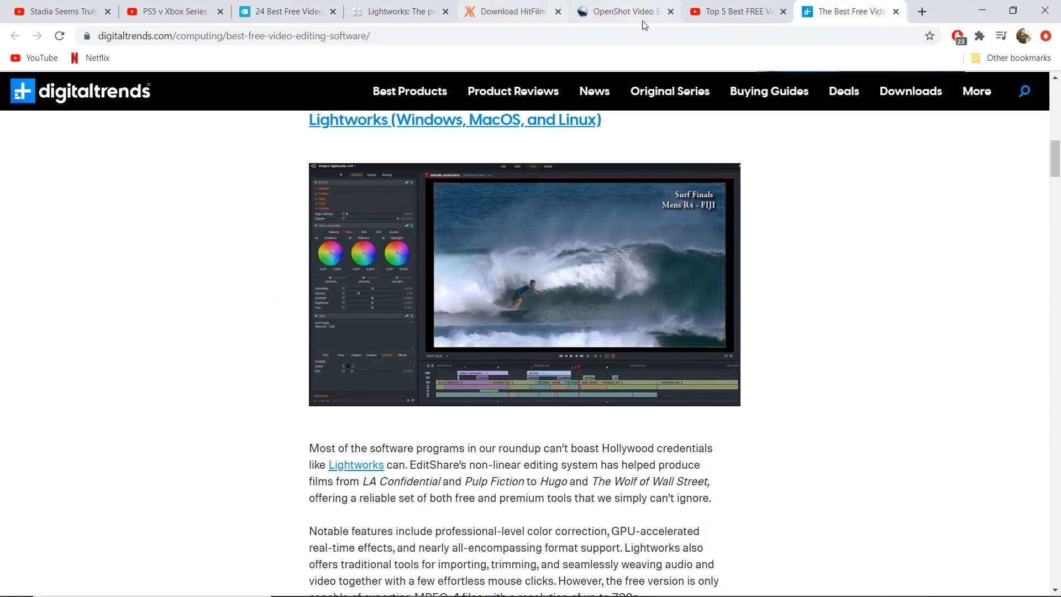
pyautogui.click(1013, 11)
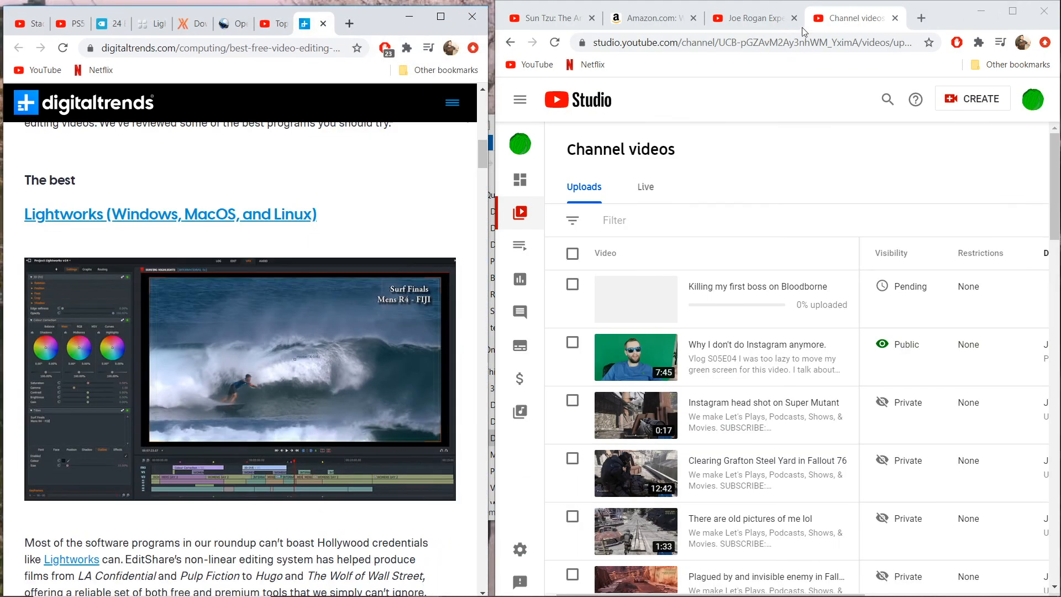
pyautogui.click(555, 42)
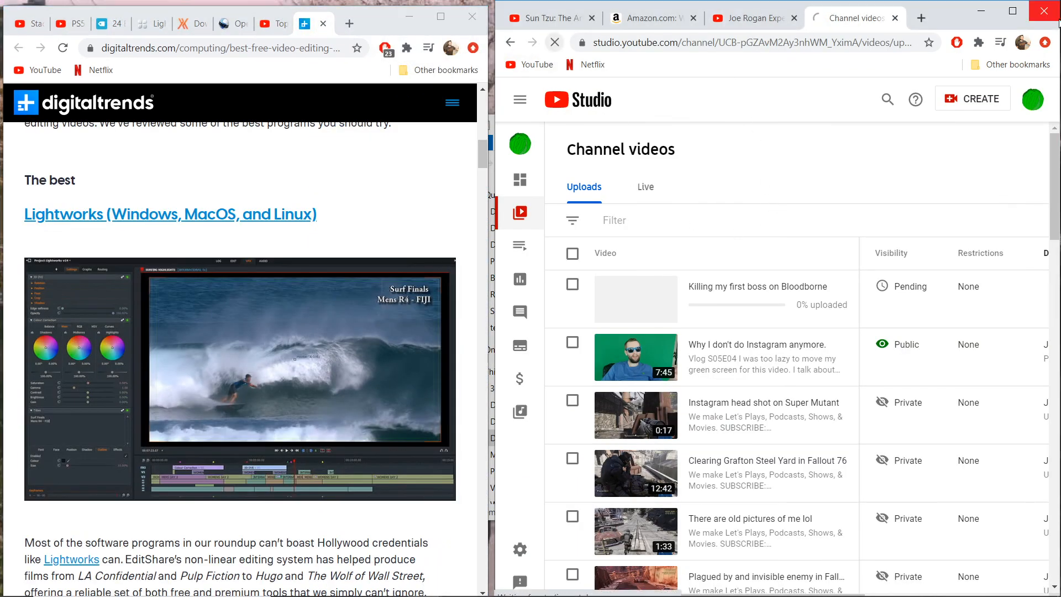
pyautogui.click(1013, 11)
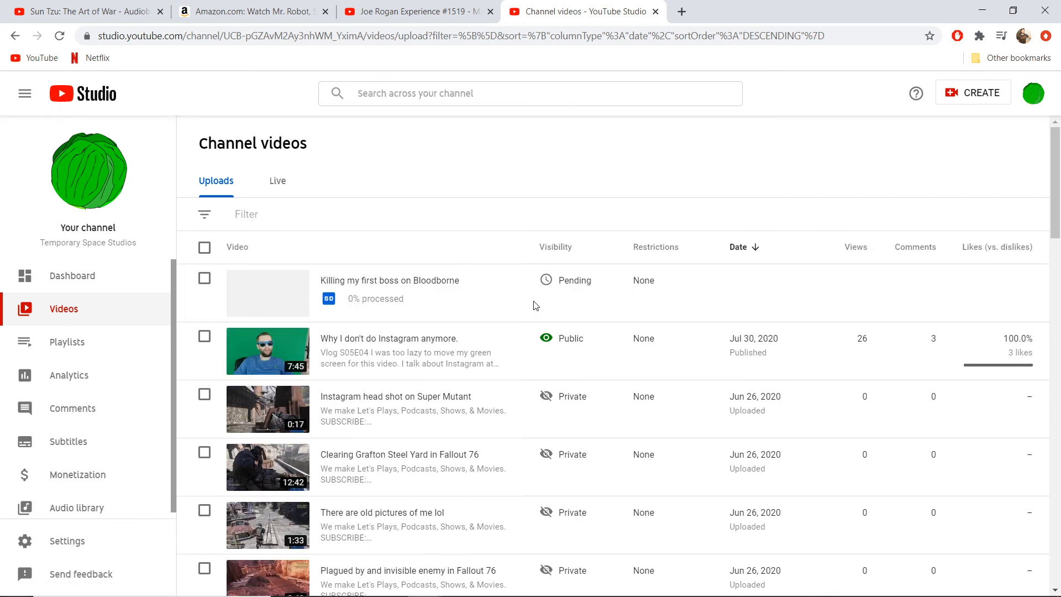
pyautogui.moveTo(555, 284)
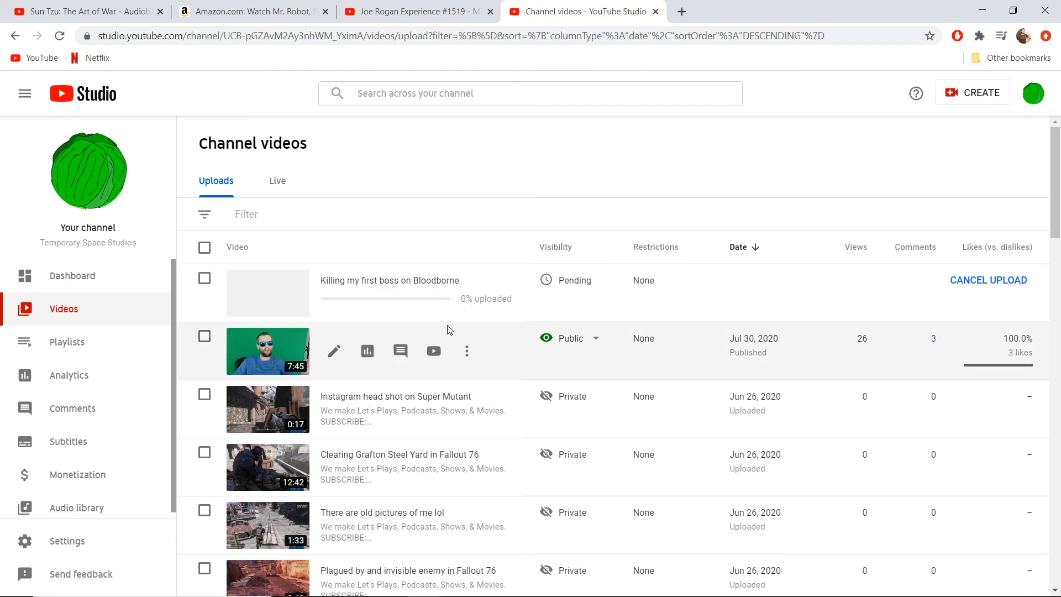
pyautogui.click(60, 36)
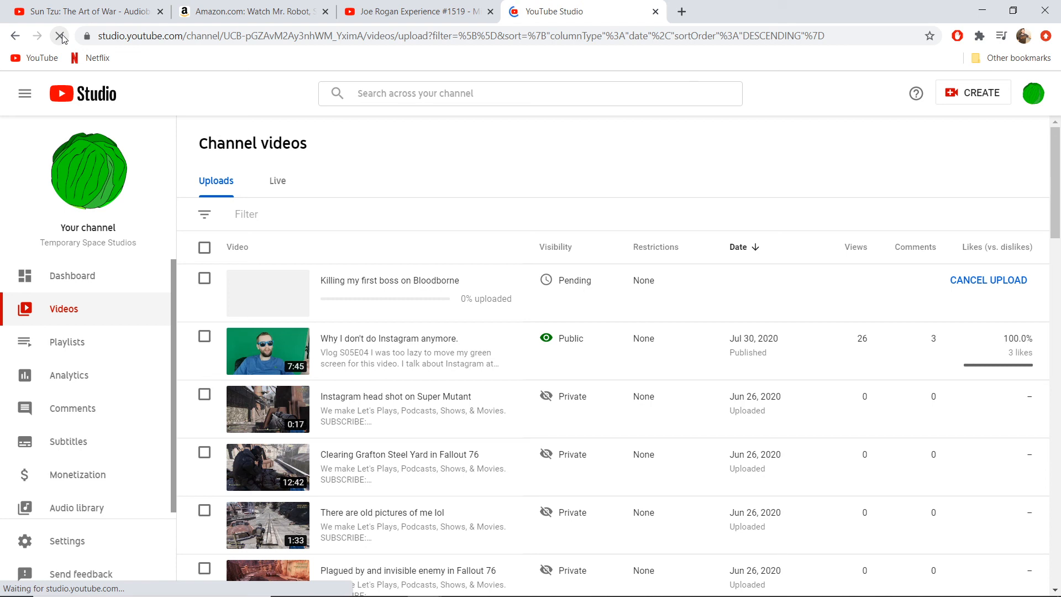